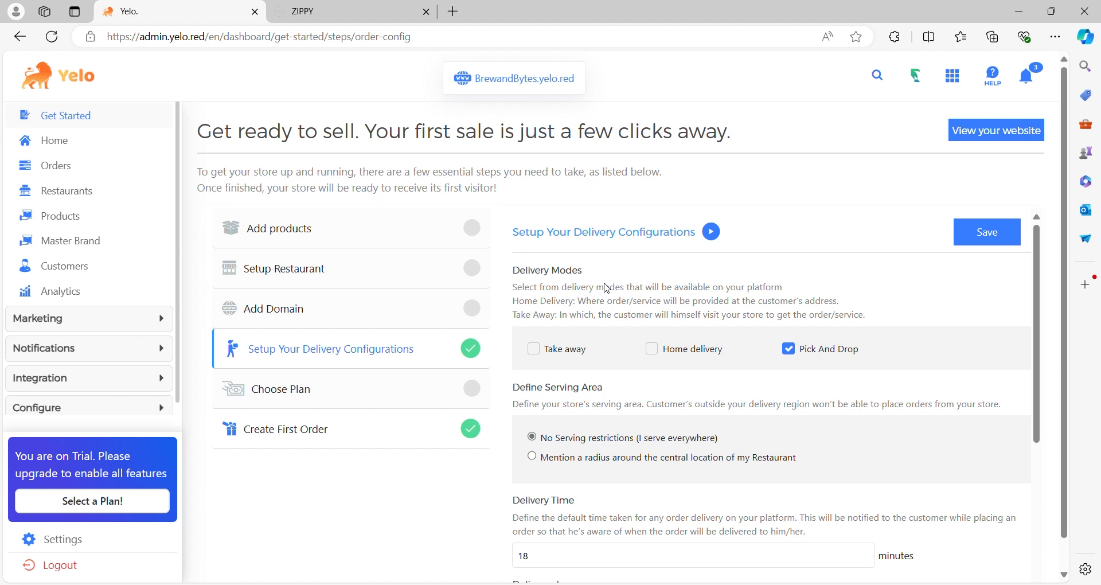
- View the customer storefront's restaurant listing, and return to the admin dashboard
left_click(399, 29)
left_click(395, 21)
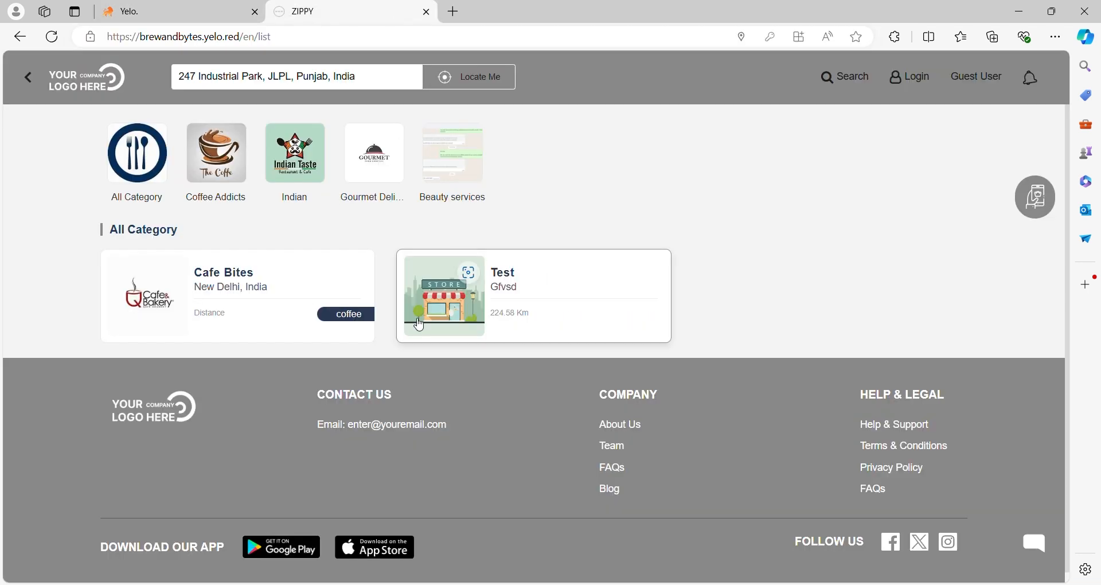
left_click(172, 11)
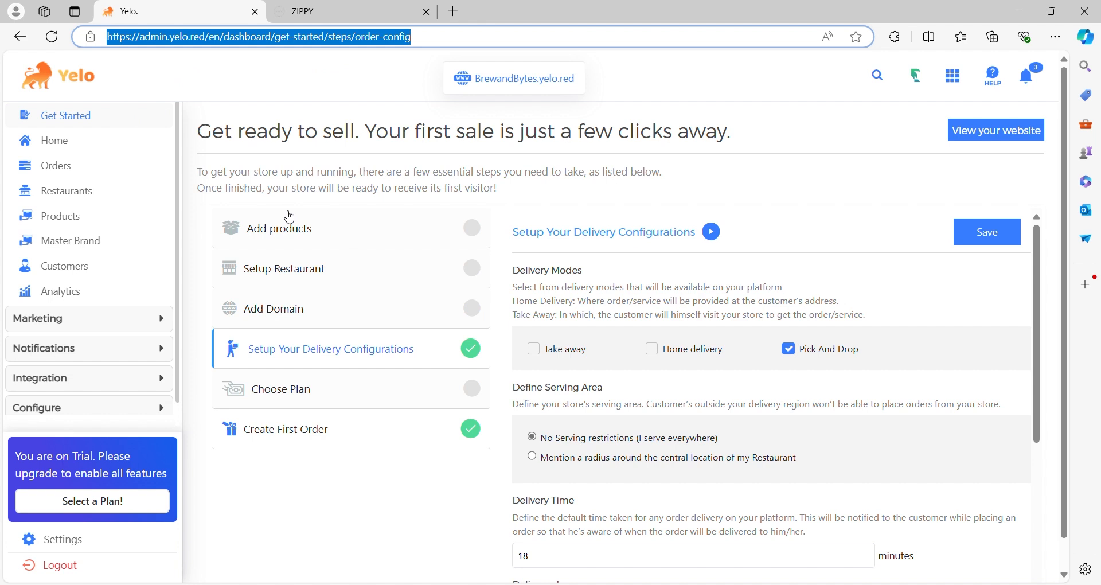
- Open the Add products setup step, and review the Setup Restaurant form from the name down to the background color
left_click(294, 231)
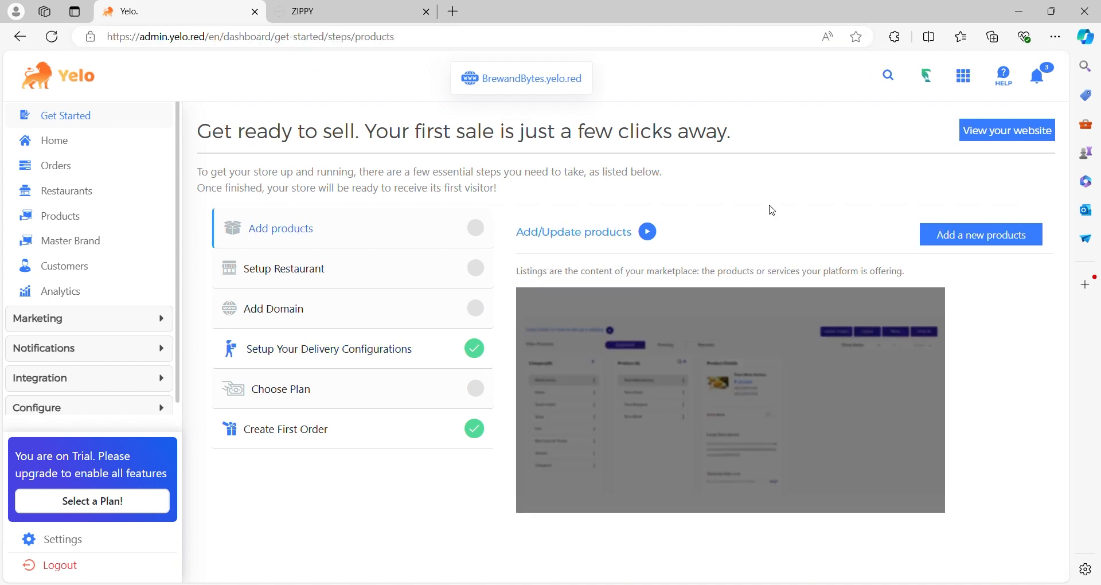
left_click(297, 266)
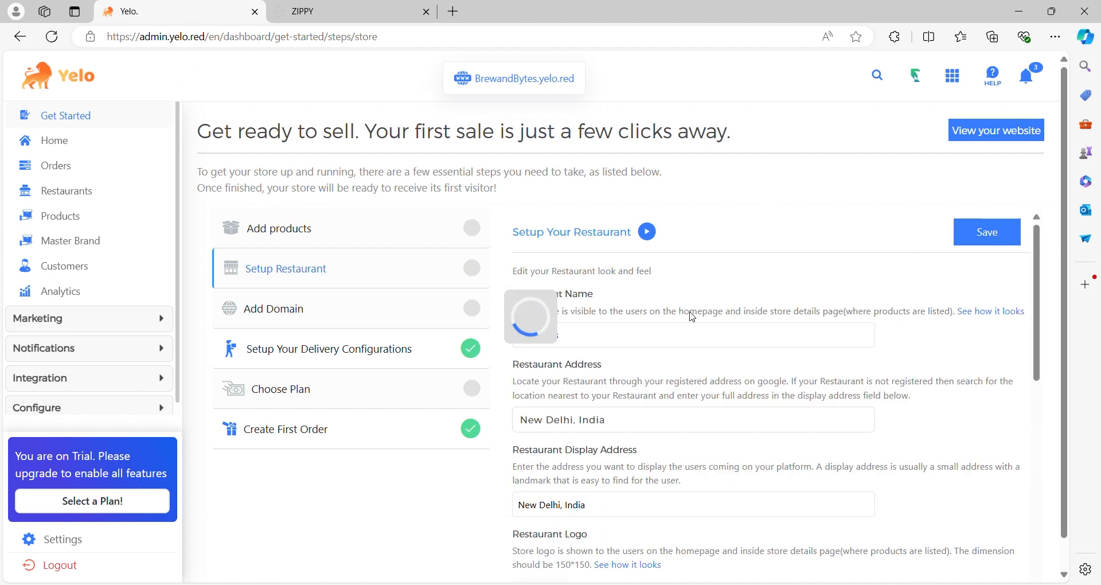
scroll(694, 308, "down", 1)
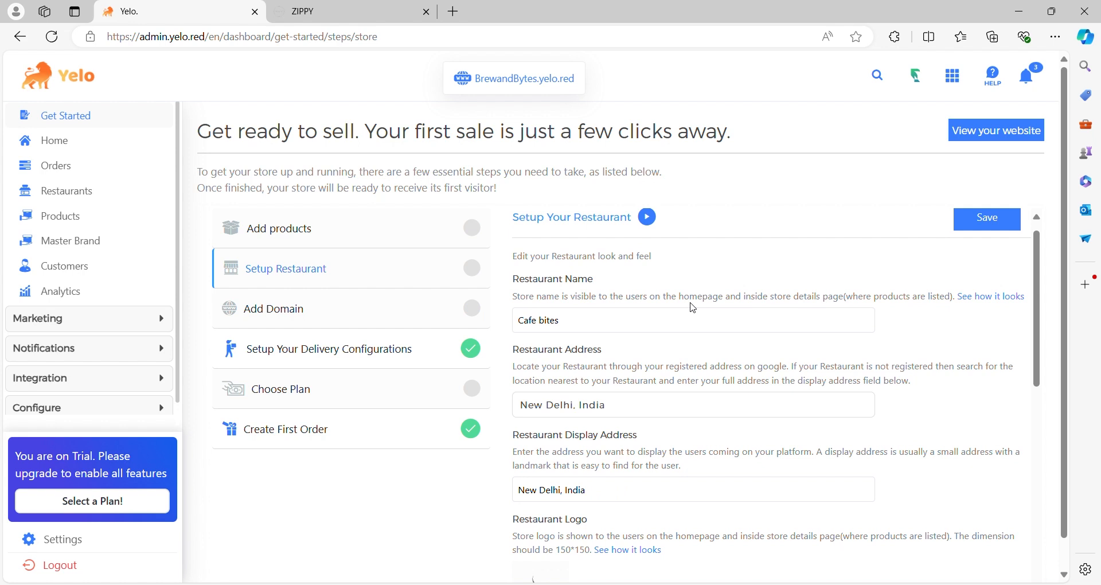
scroll(695, 306, "down", 1)
scroll(697, 303, "down", 3)
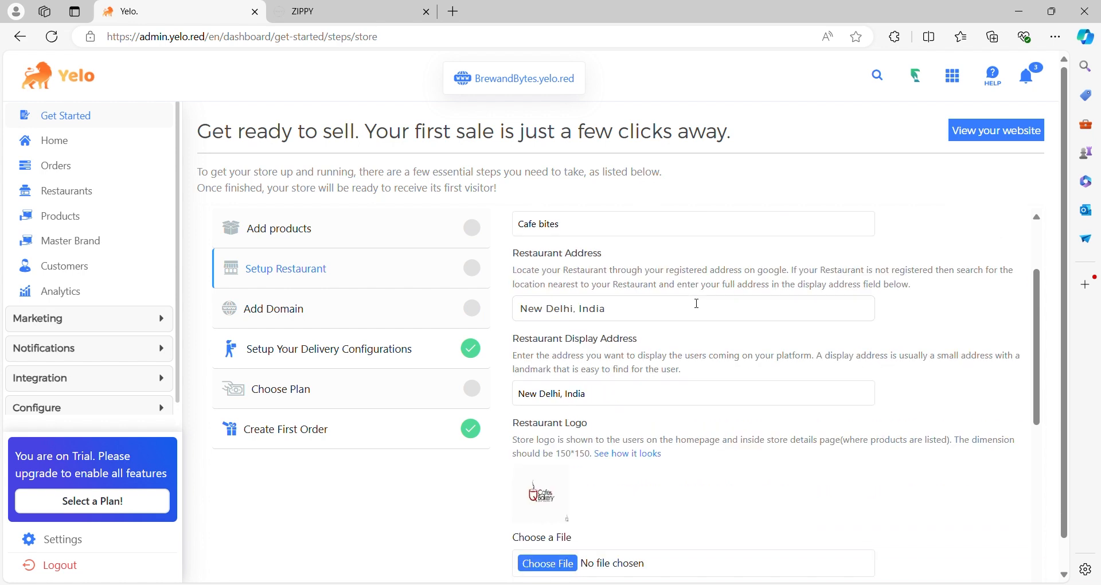
scroll(697, 303, "down", 3)
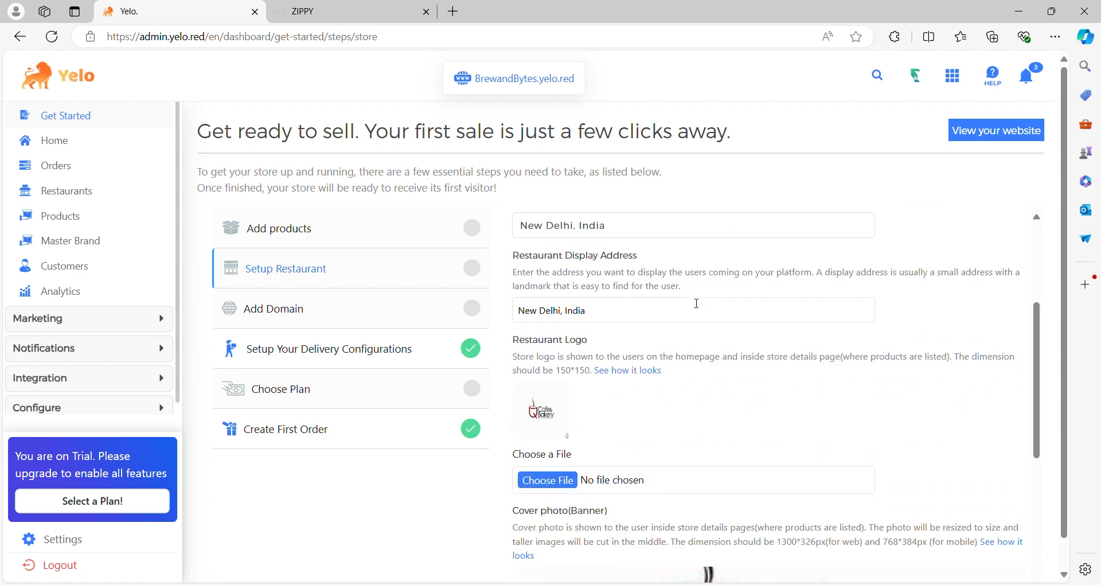
scroll(697, 304, "down", 10)
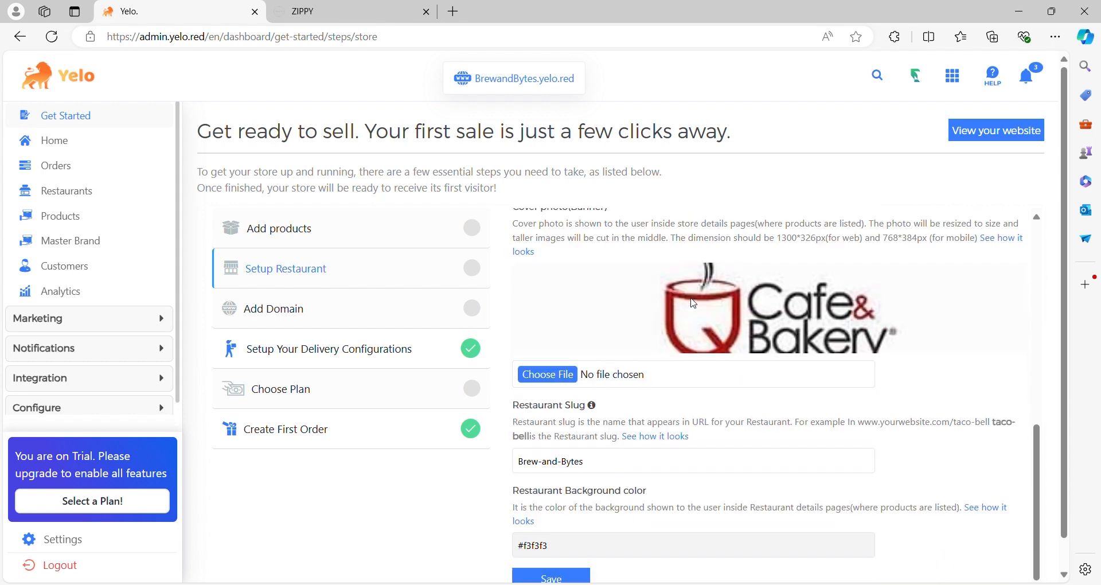
scroll(695, 304, "down", 2)
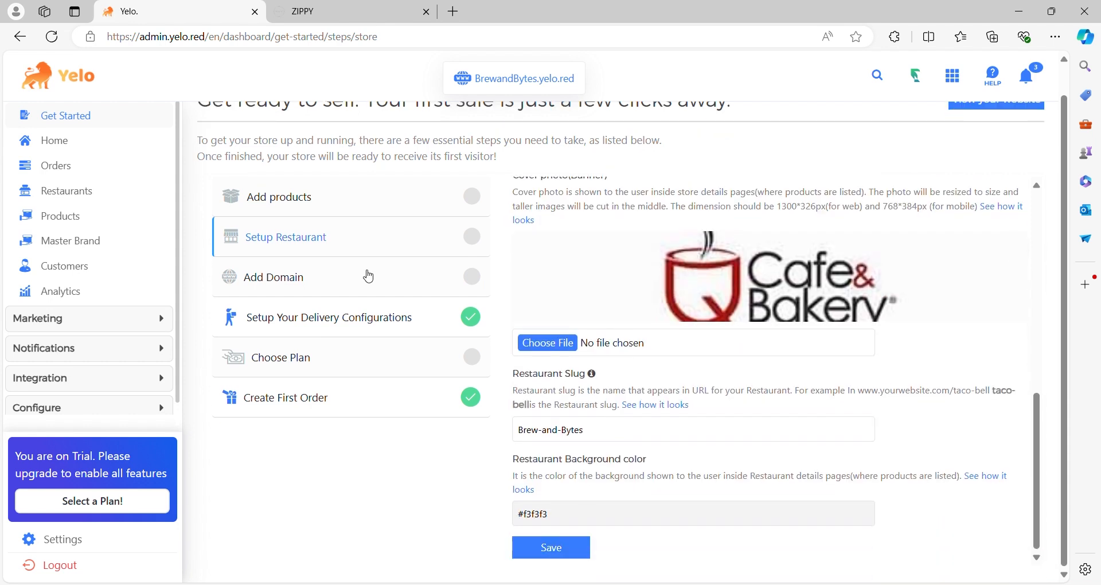
- View the Add Domain setup step, and review the delivery modes, serving area, delivery time, charge and TOOKAN settings in the delivery configurations
left_click(367, 278)
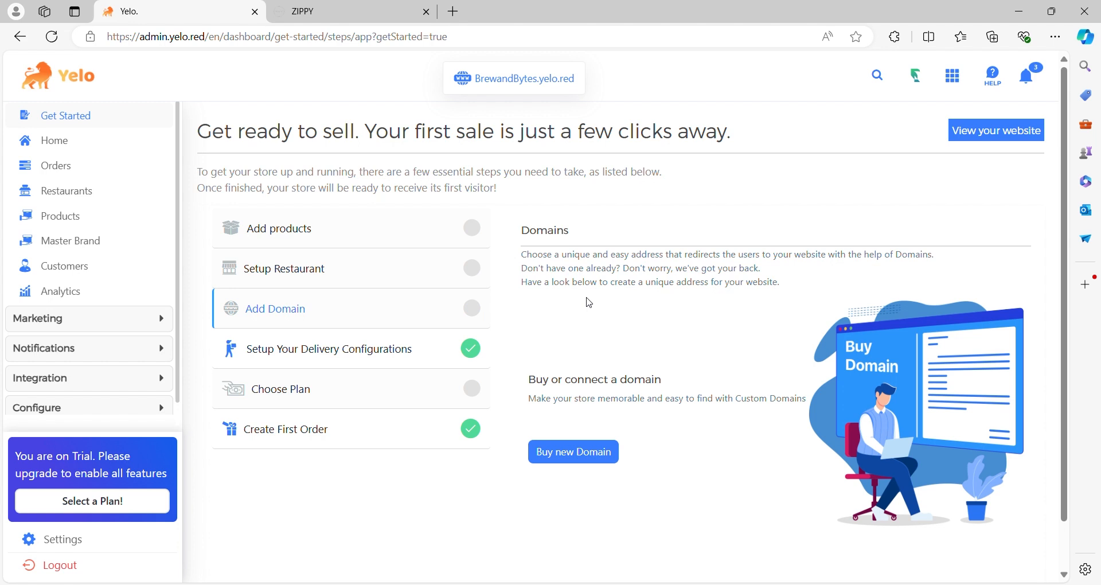
left_click(318, 345)
scroll(679, 354, "down", 1)
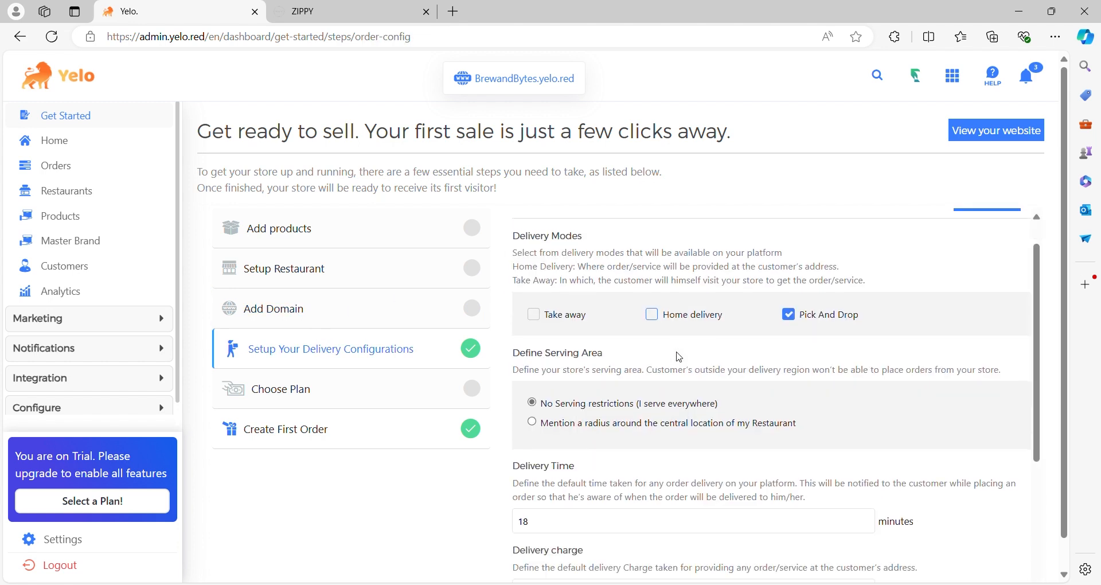
scroll(679, 356, "up", 1)
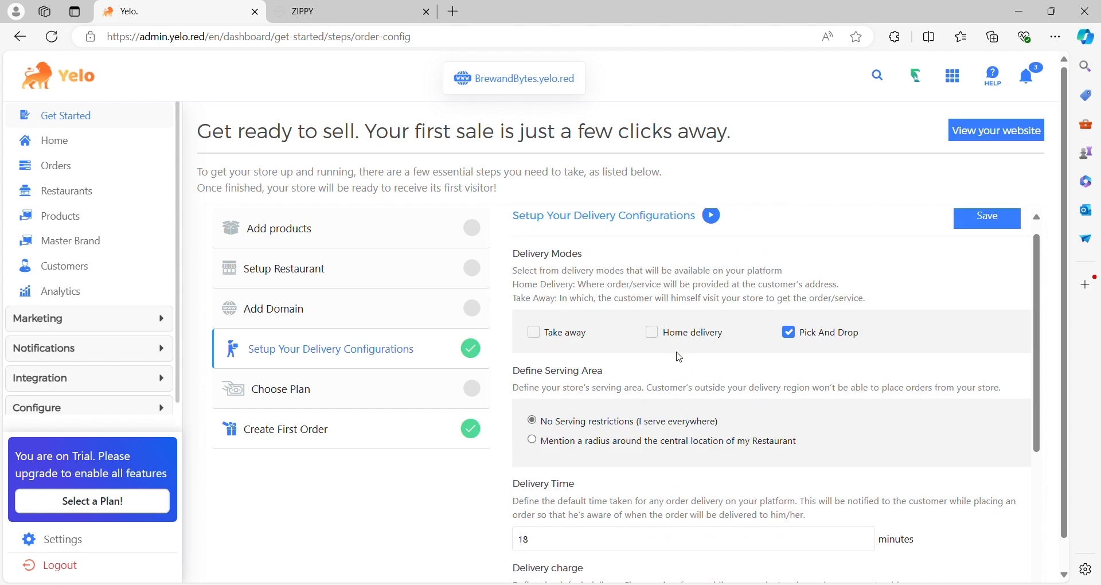
scroll(680, 357, "down", 1)
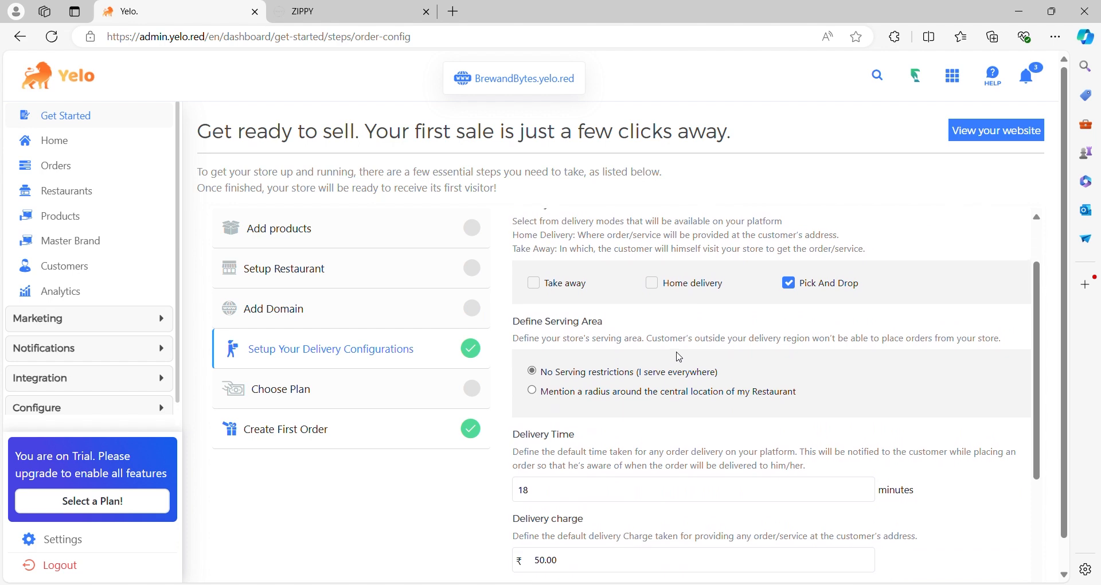
scroll(678, 356, "down", 2)
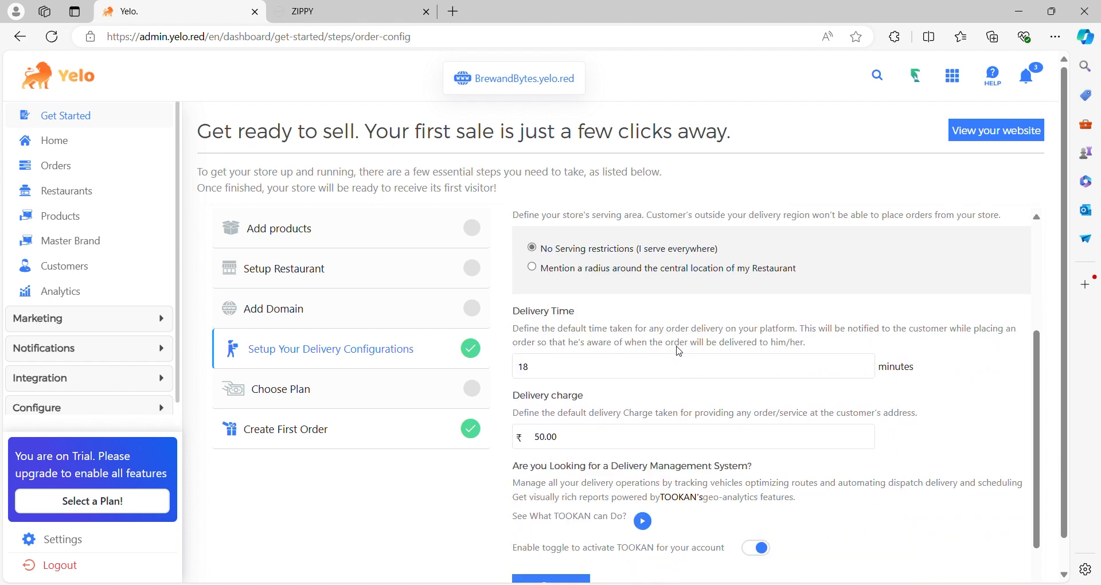
scroll(680, 352, "down", 1)
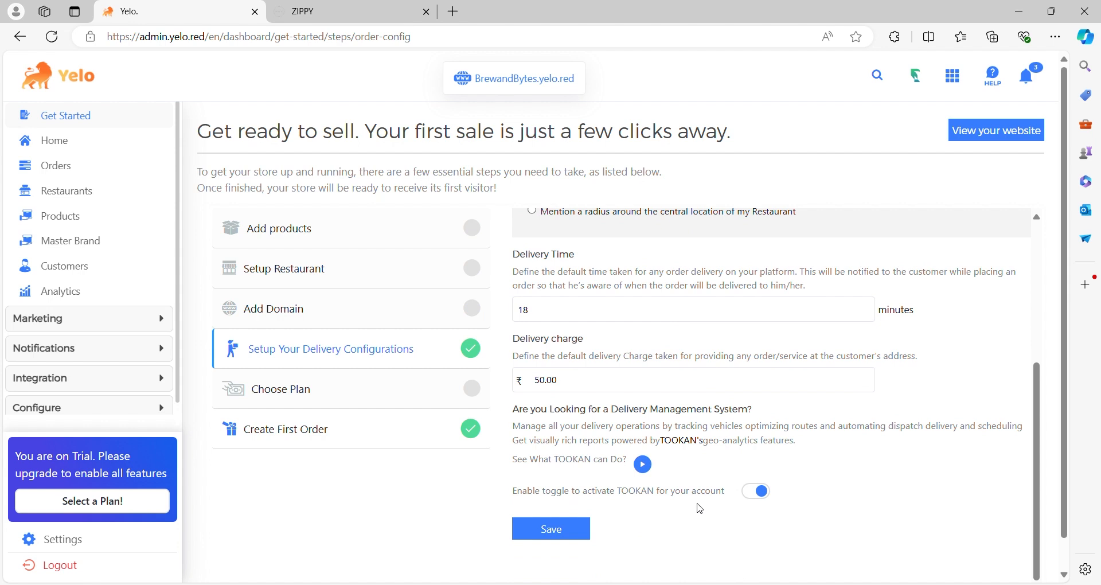
- Review the Choose Plan billing details, and open the Create First Order storefront before returning to the admin dashboard
left_click(356, 407)
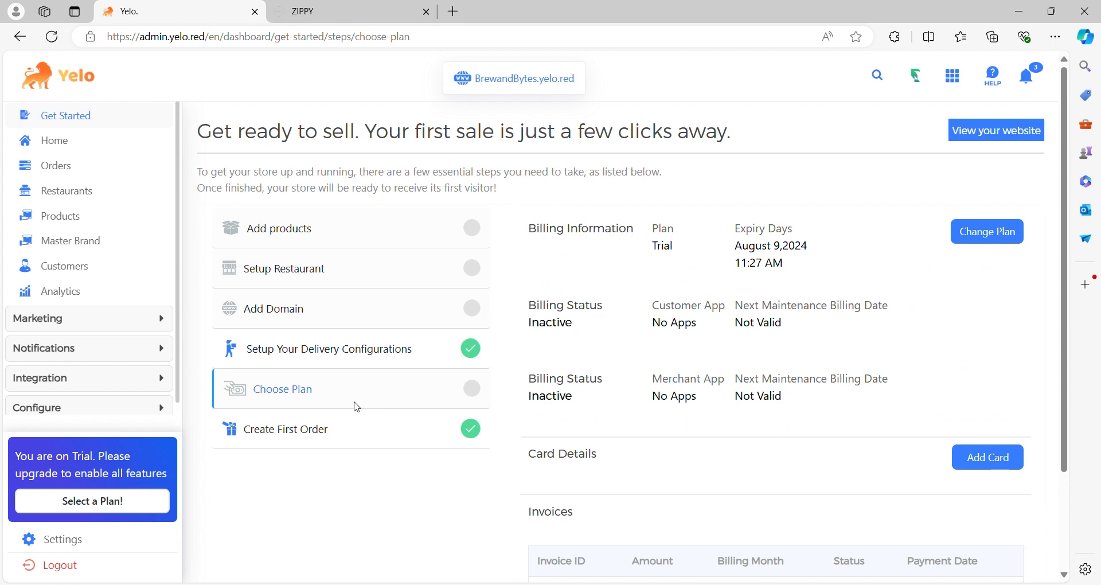
scroll(357, 407, "down", 1)
left_click(326, 376)
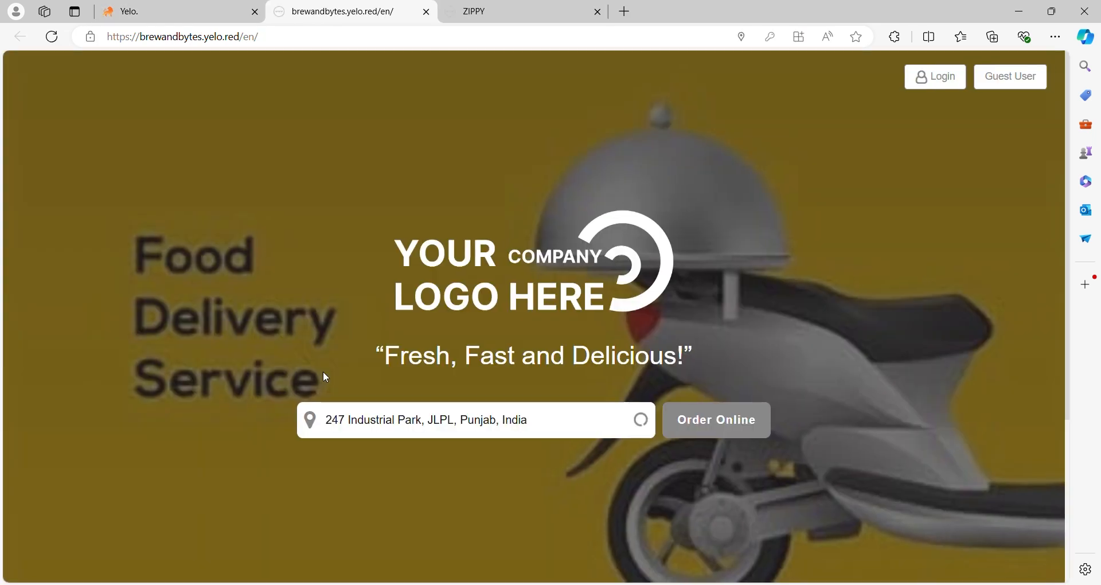
left_click(229, 11)
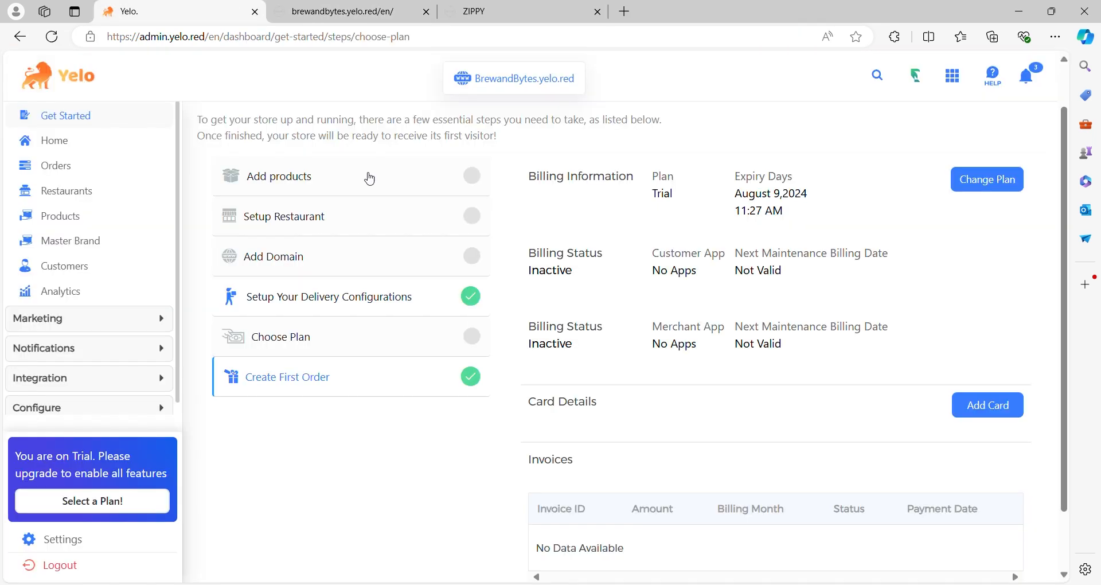
- Review the Home dashboard's sales, customers, orders and restaurants summaries down to the Reports section
left_click(45, 148)
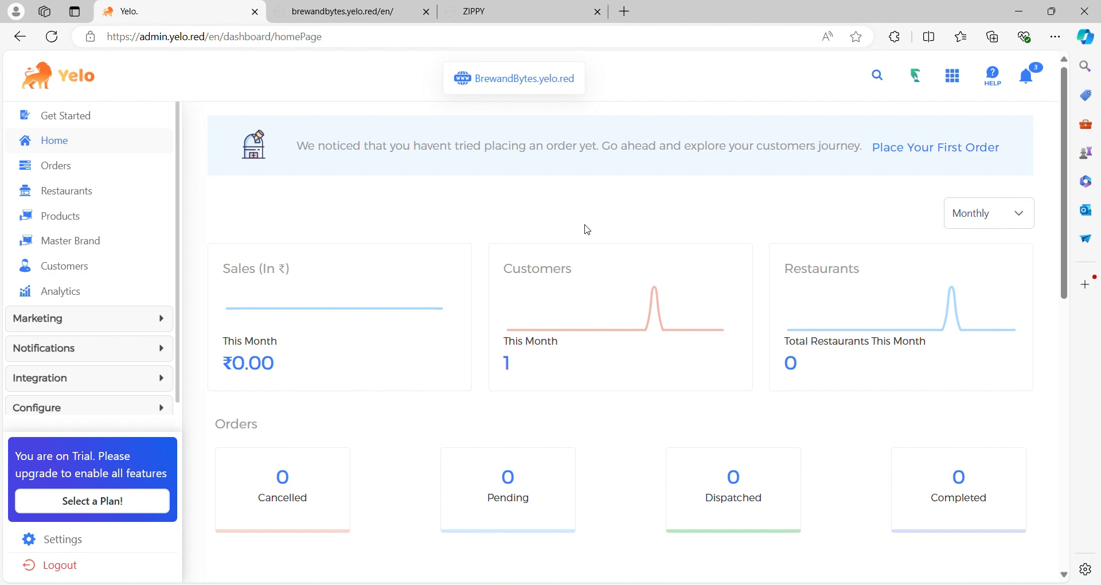
scroll(587, 230, "down", 1)
scroll(587, 230, "down", 2)
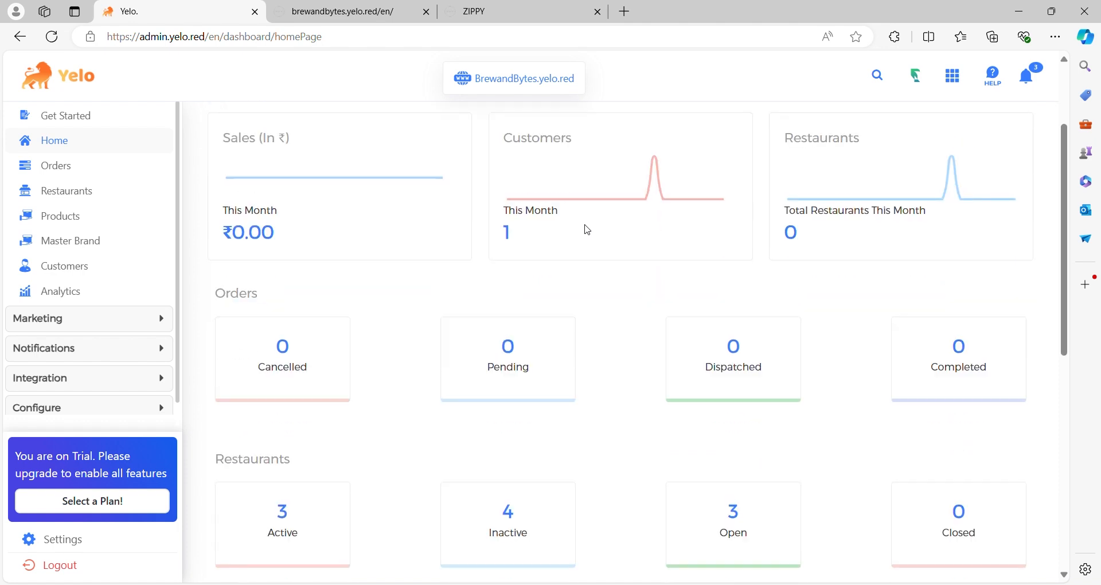
scroll(587, 230, "down", 2)
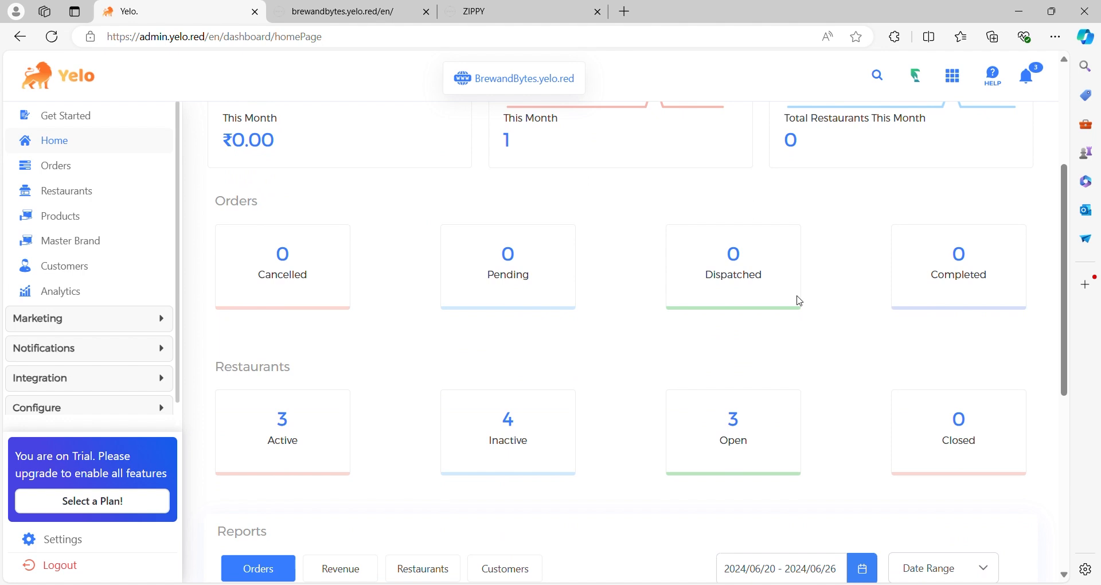
scroll(801, 300, "down", 5)
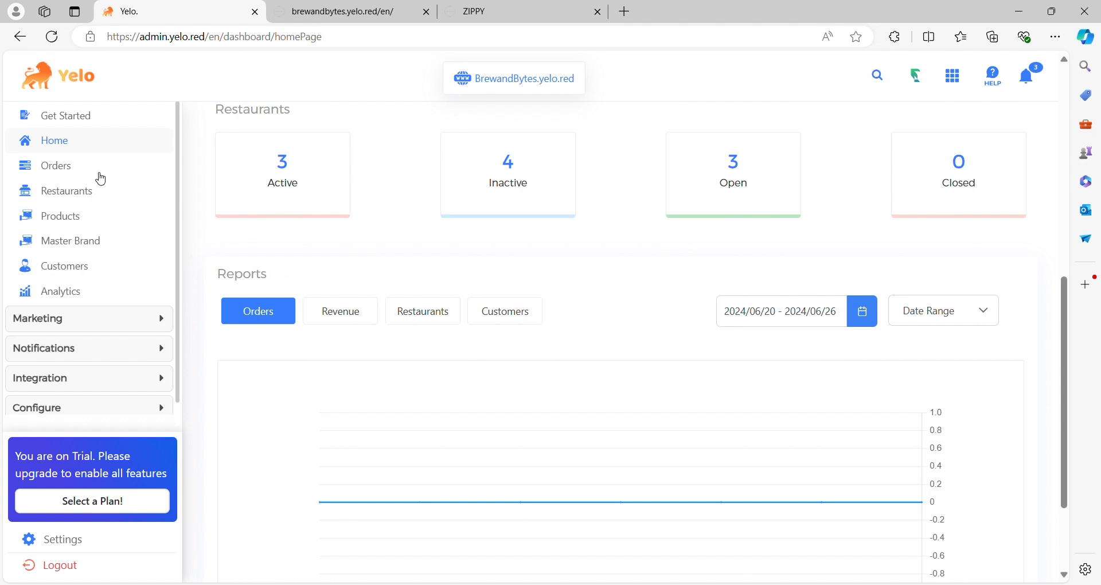
- View the list of all orders, and look through the list of restaurants
left_click(69, 168)
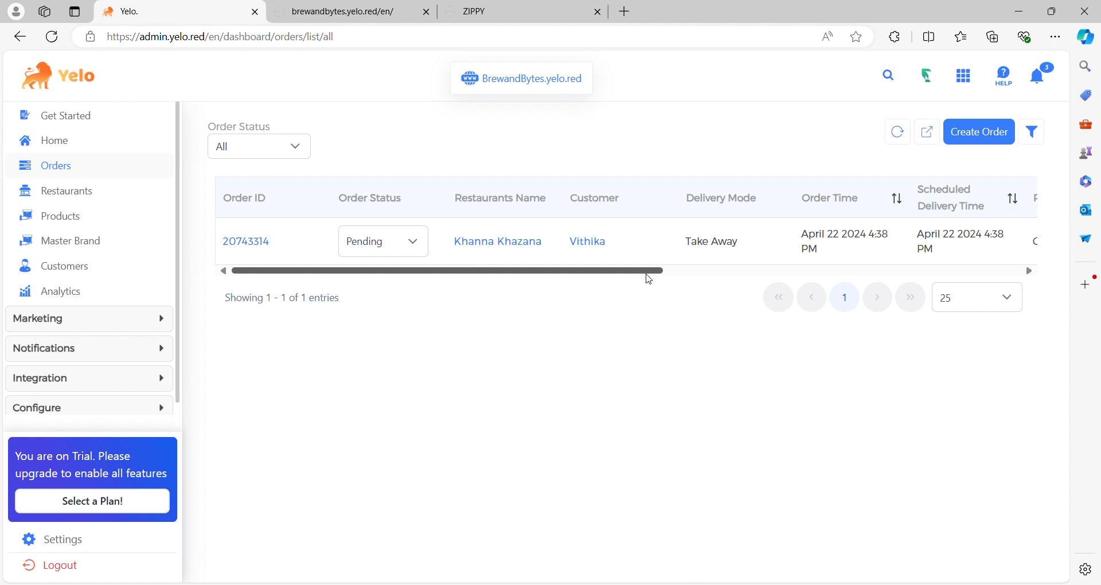
left_click(78, 191)
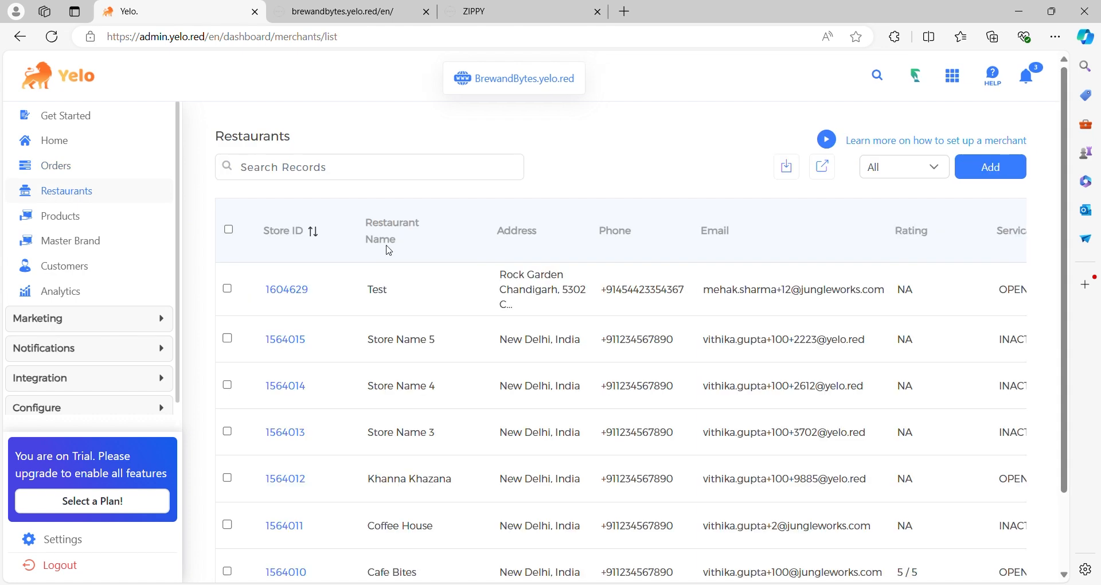
scroll(387, 250, "down", 2)
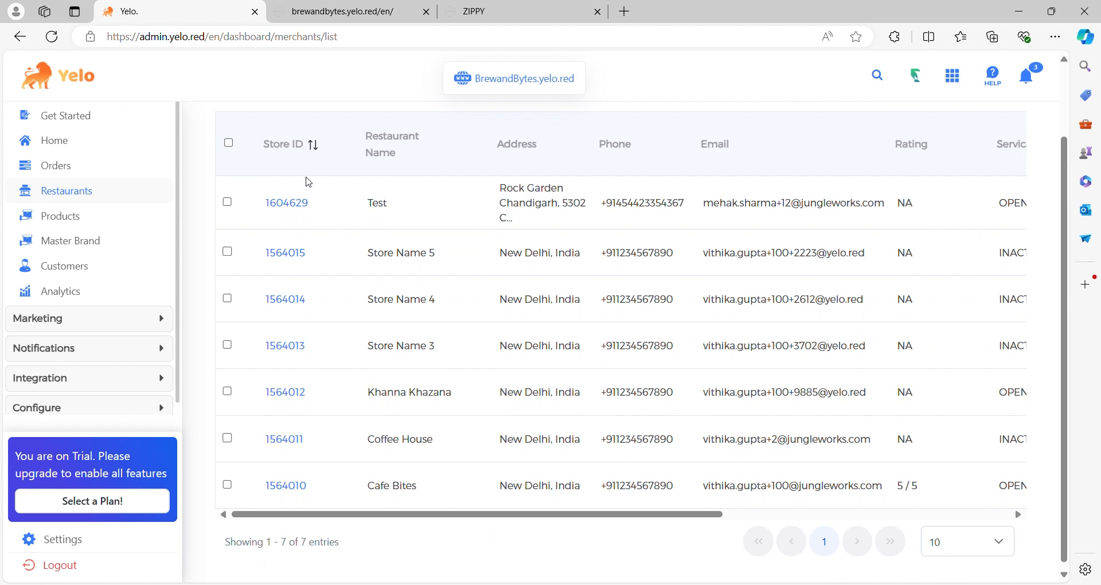
- Review the details page and activity log of the restaurant Store Name 5, and view its product catalogue
left_click(287, 252)
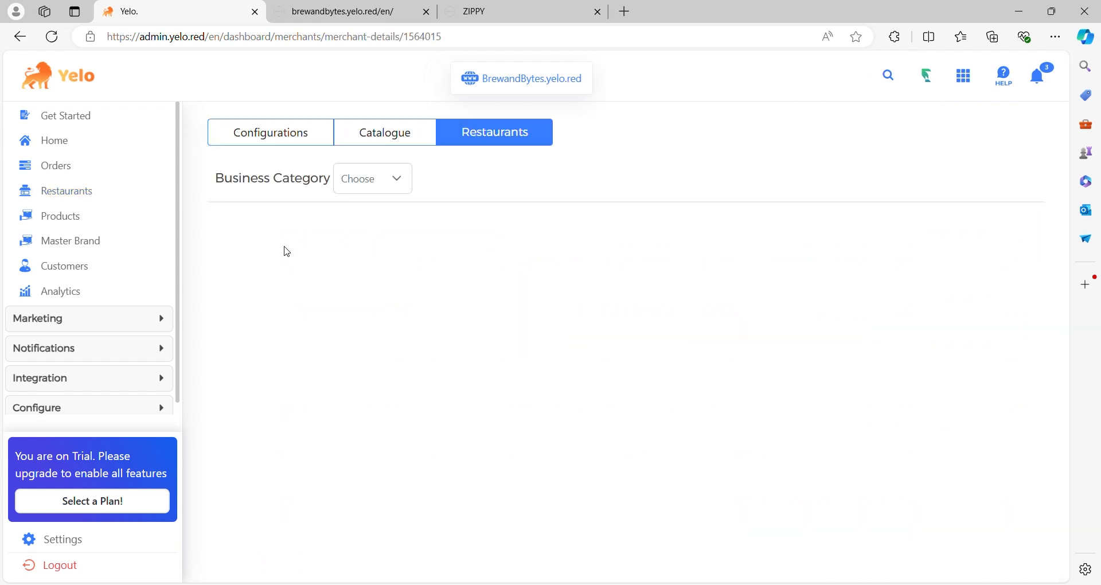
scroll(539, 315, "down", 2)
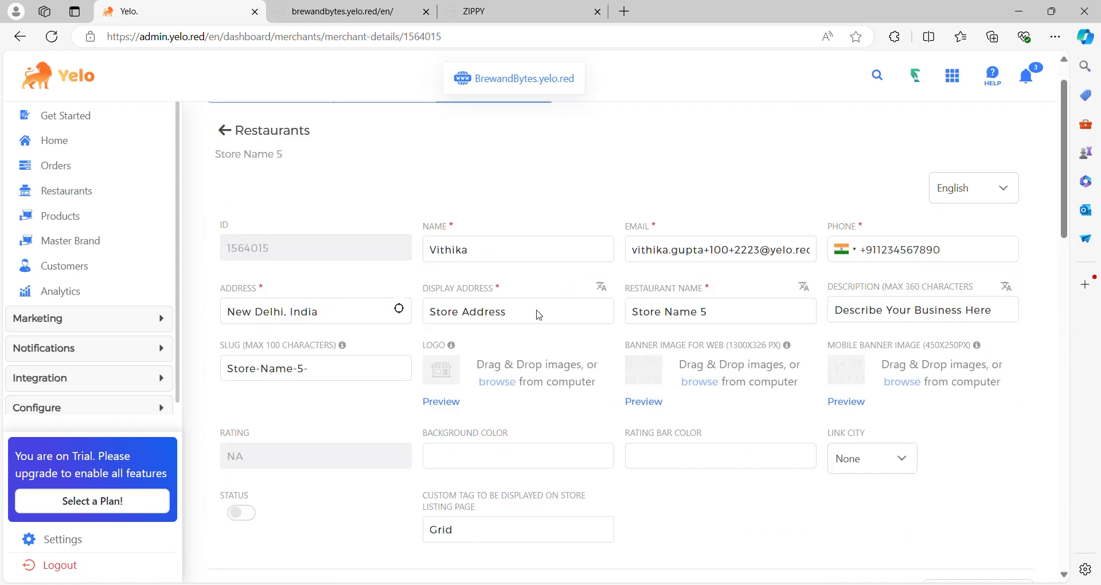
scroll(539, 315, "down", 15)
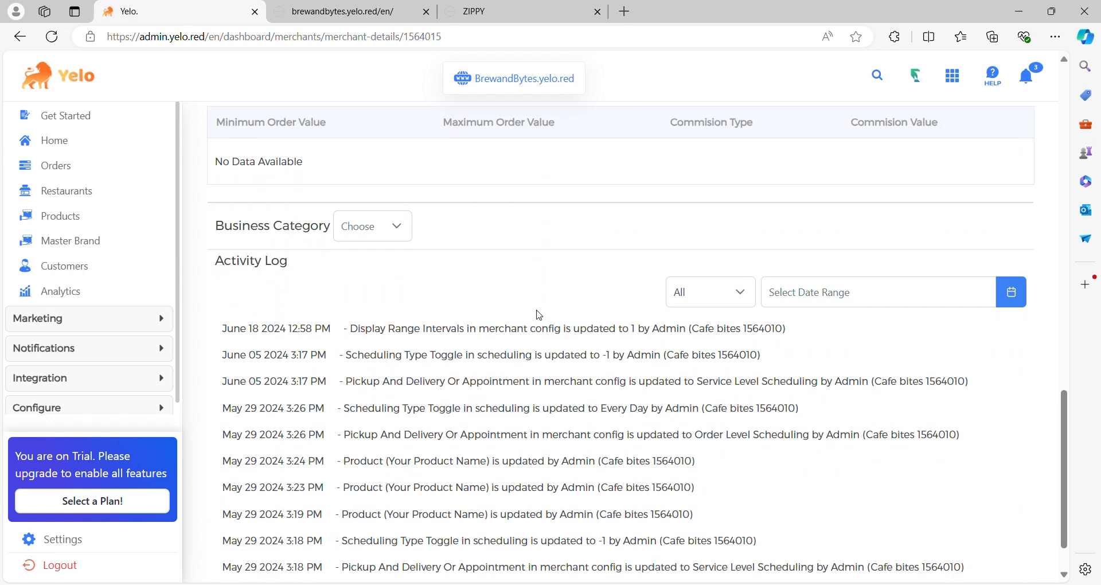
scroll(539, 315, "up", 17)
left_click(413, 137)
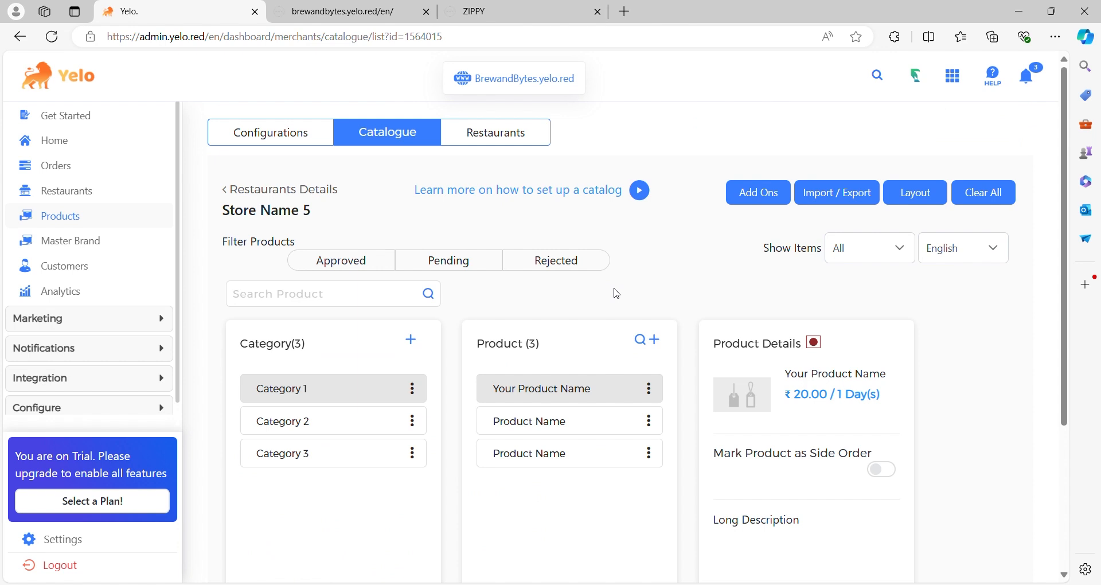
- Review Store Name 5's configurations for scheduling, store timings, merchant unavailability and order acceptance
left_click(275, 142)
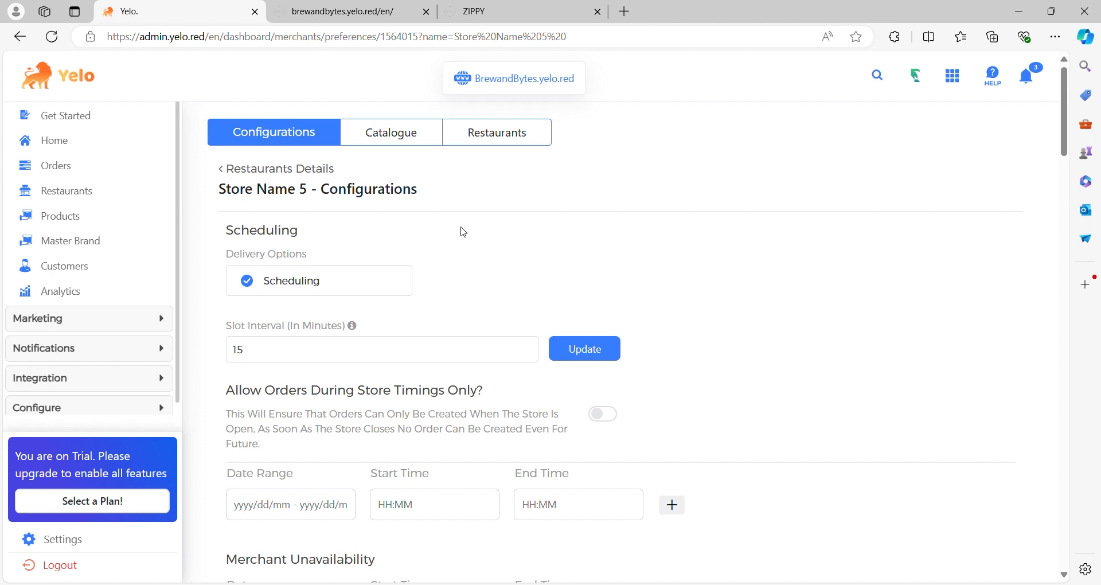
scroll(463, 232, "down", 1)
scroll(463, 232, "down", 3)
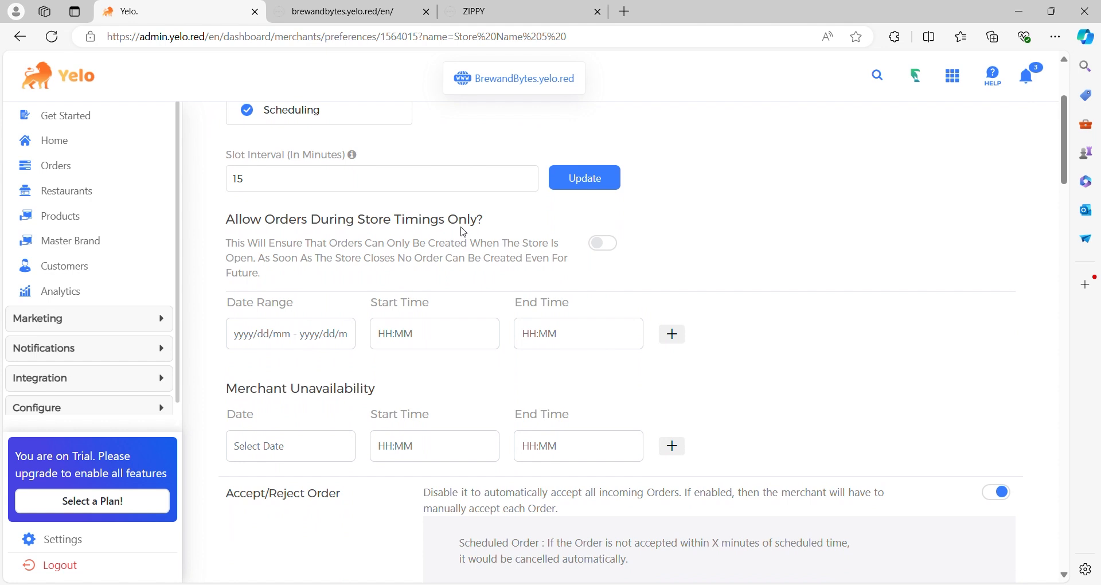
scroll(463, 232, "down", 6)
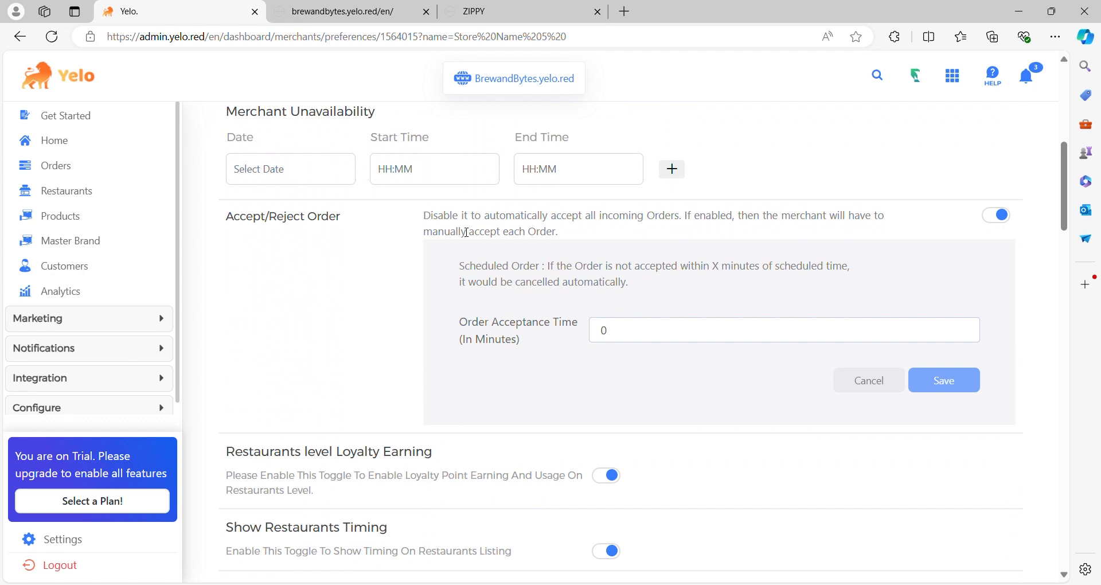
scroll(466, 232, "down", 2)
scroll(465, 232, "up", 1)
scroll(464, 232, "down", 3)
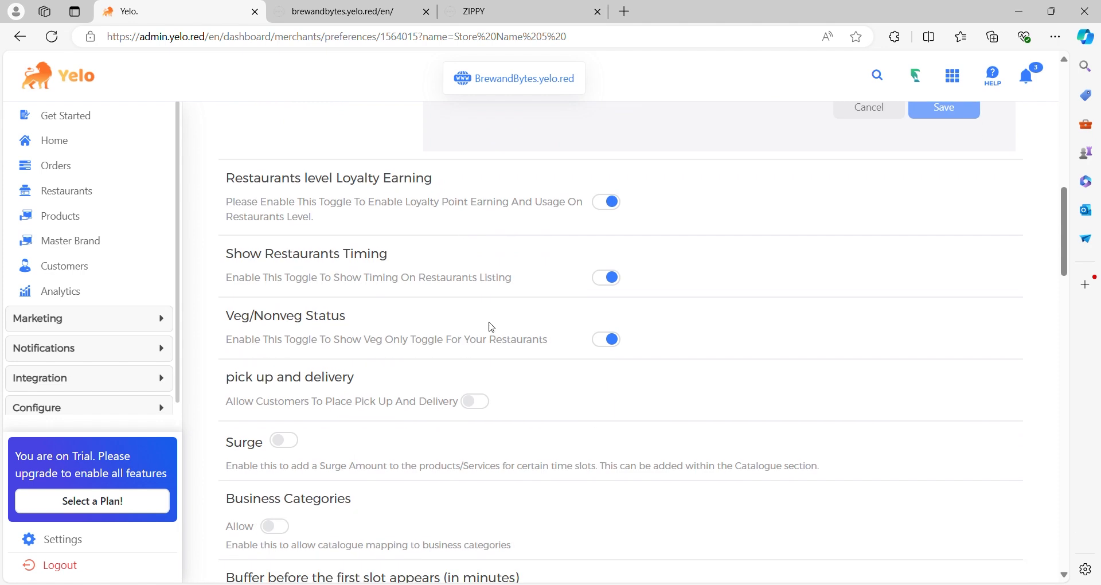
- Review Store Name 5's remaining configurations, from surge and minimum order amount through reminders and workflow to the Checkout Template
scroll(492, 328, "down", 5)
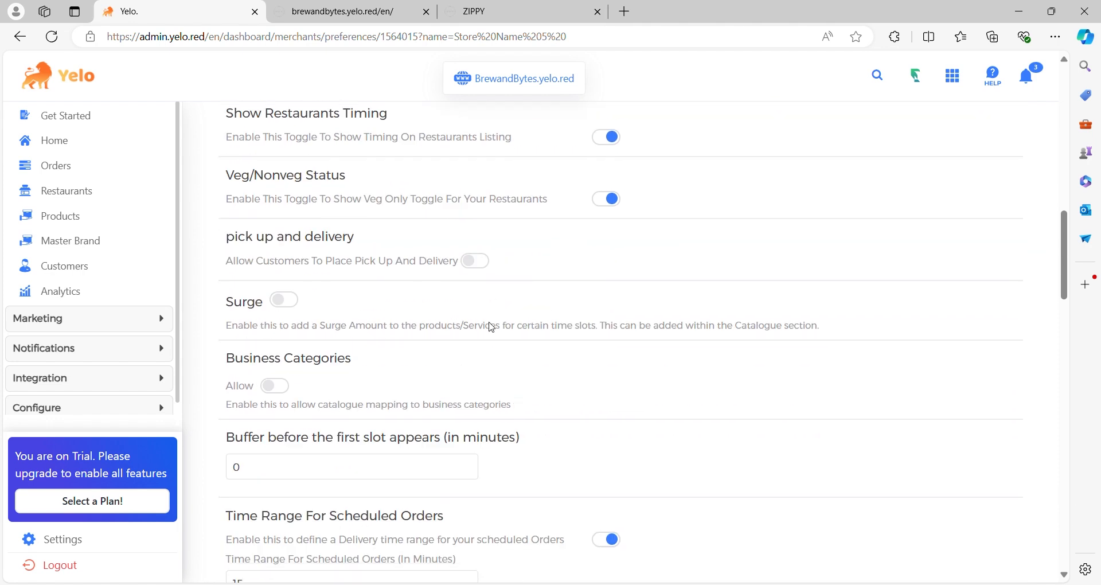
scroll(492, 327, "down", 4)
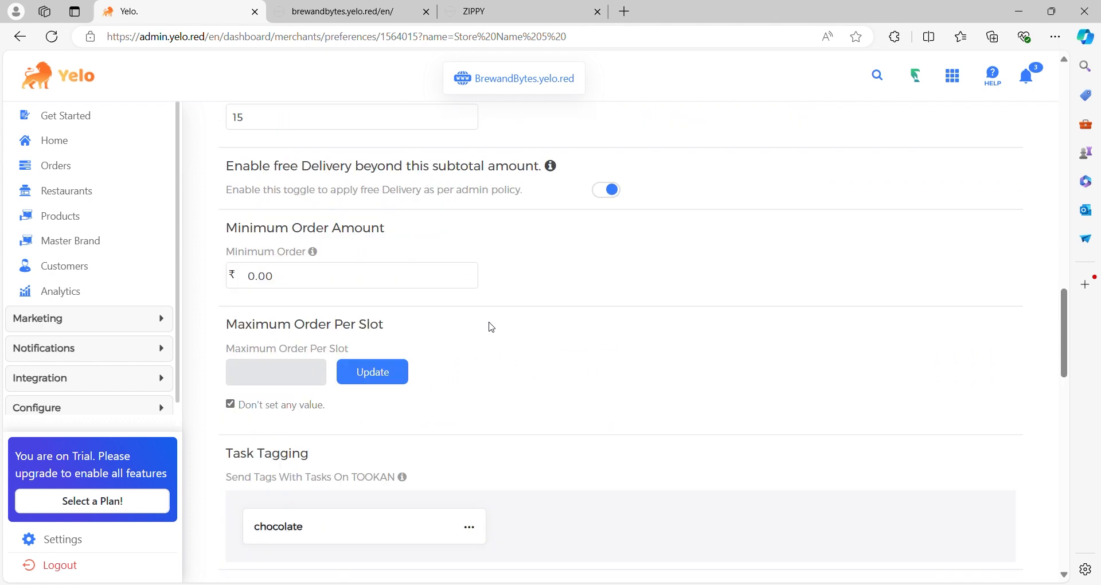
scroll(492, 327, "down", 7)
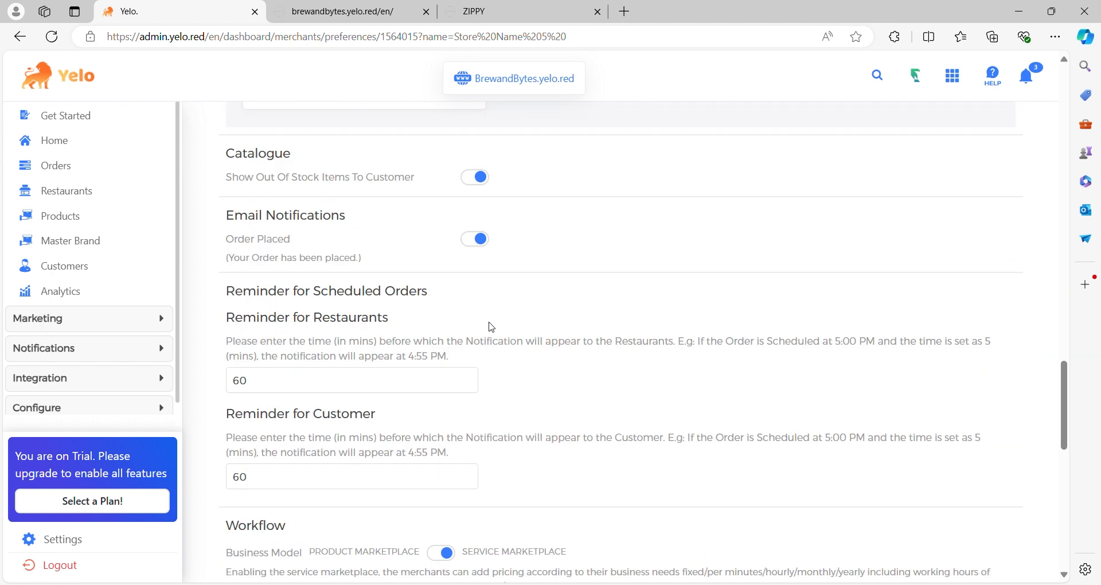
scroll(492, 327, "down", 2)
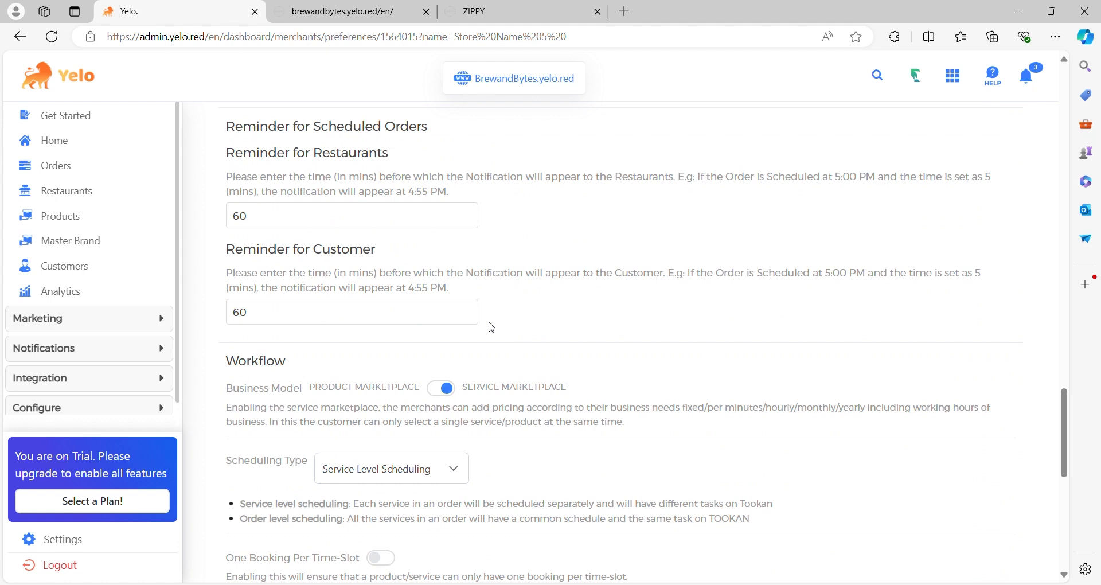
scroll(491, 327, "down", 3)
scroll(492, 328, "down", 4)
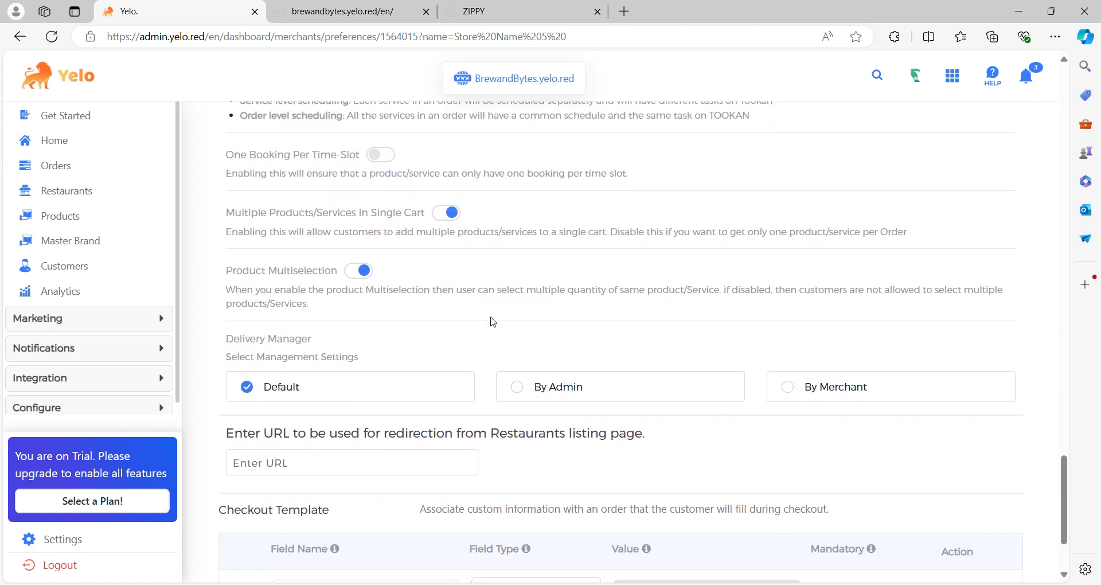
scroll(493, 323, "down", 2)
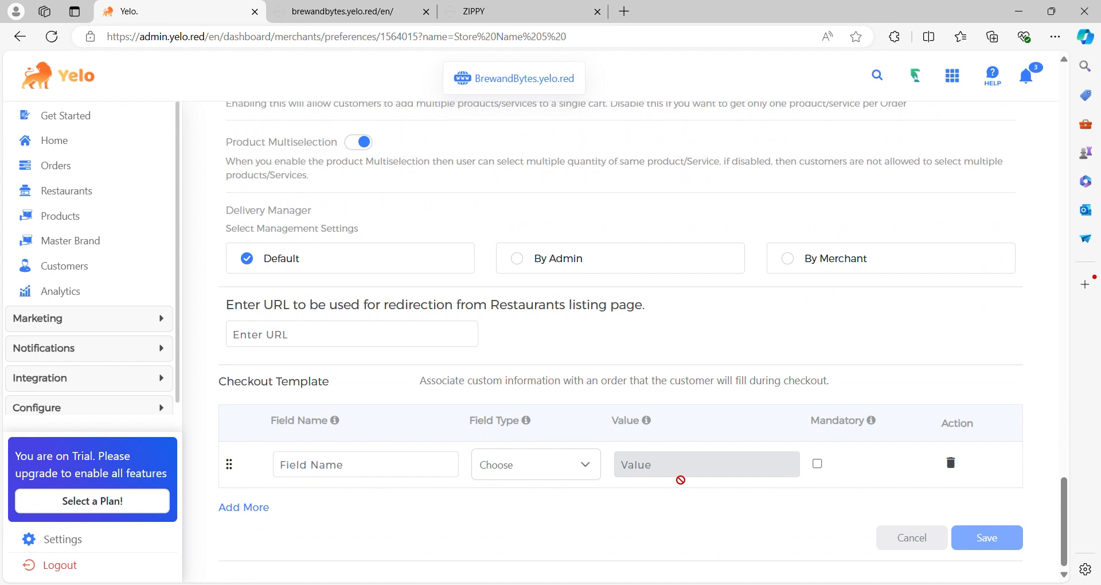
left_click(502, 459)
- Open the overall Products section and view the product catalogues of Coffee House and Cafe bites
left_click(68, 221)
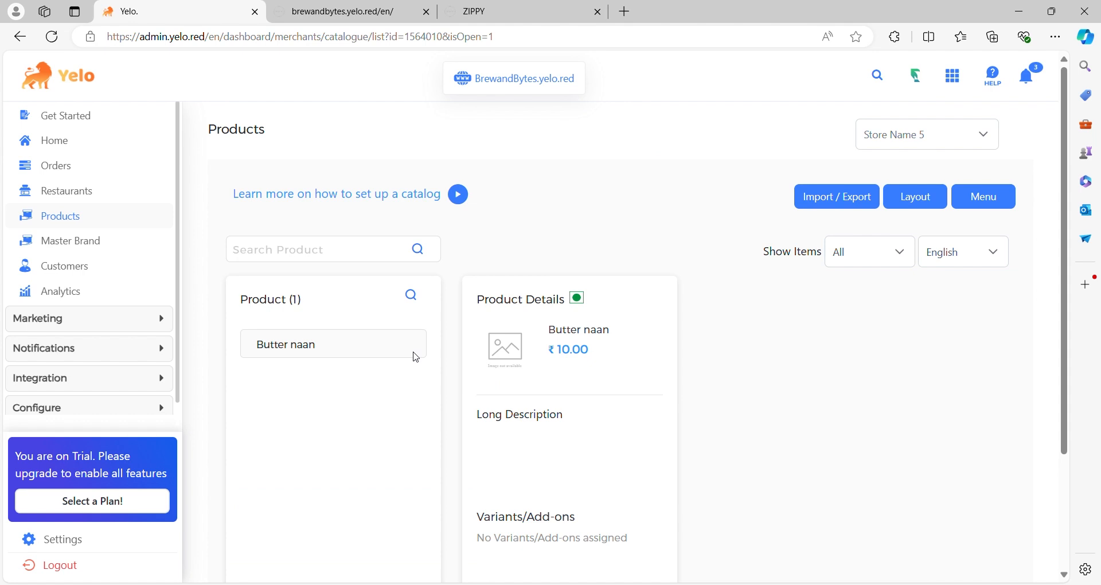
left_click(416, 355)
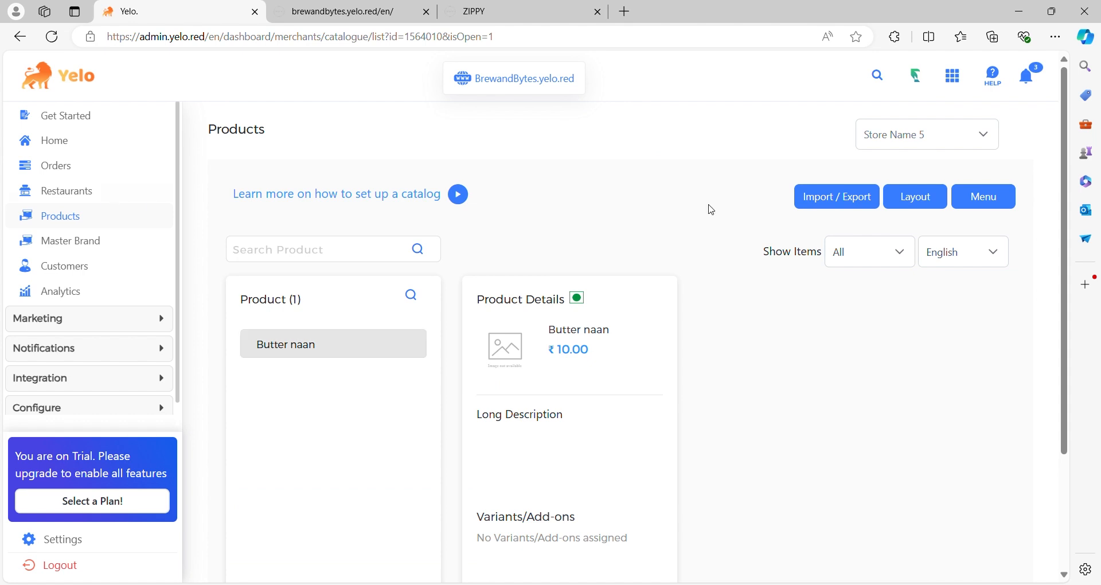
left_click(997, 140)
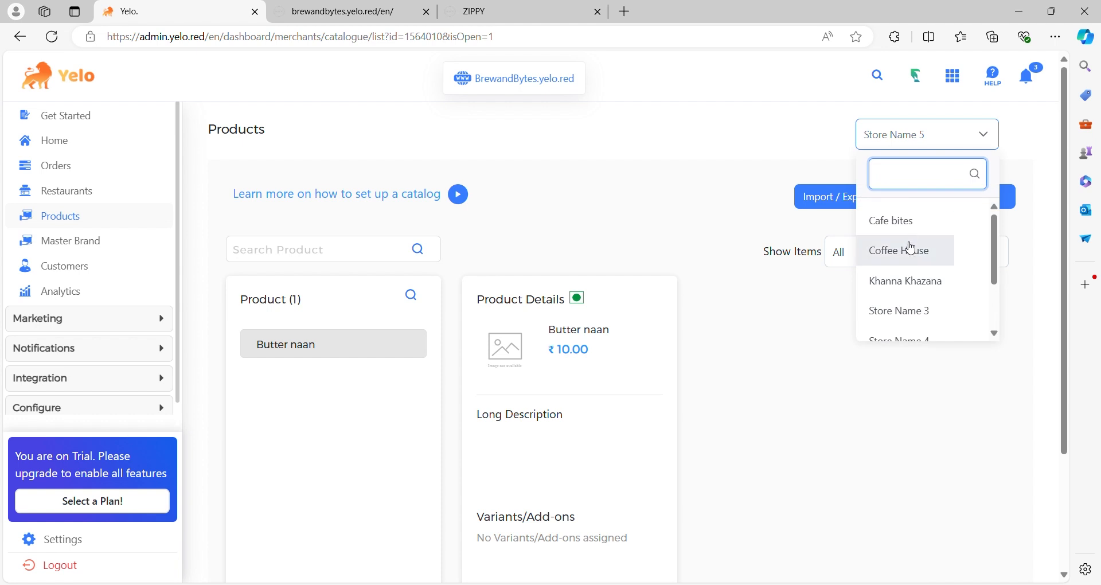
left_click(908, 246)
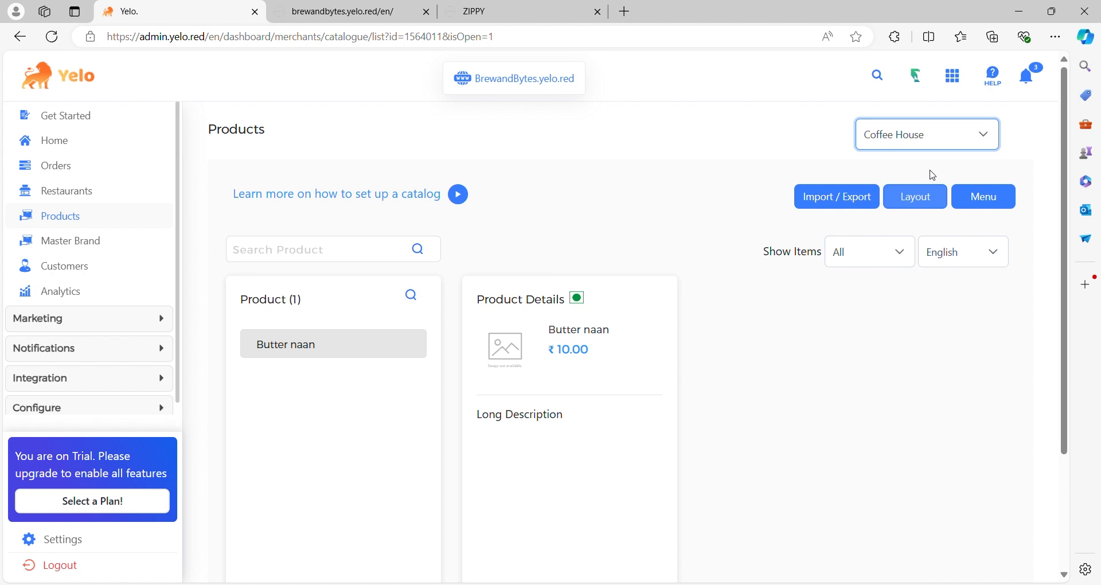
left_click(995, 138)
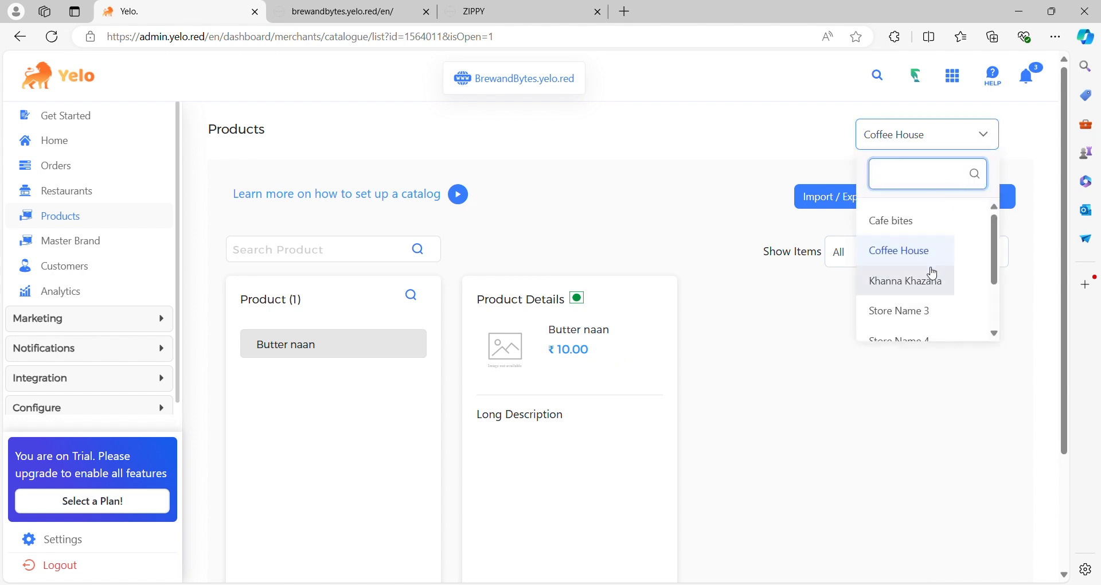
left_click(919, 227)
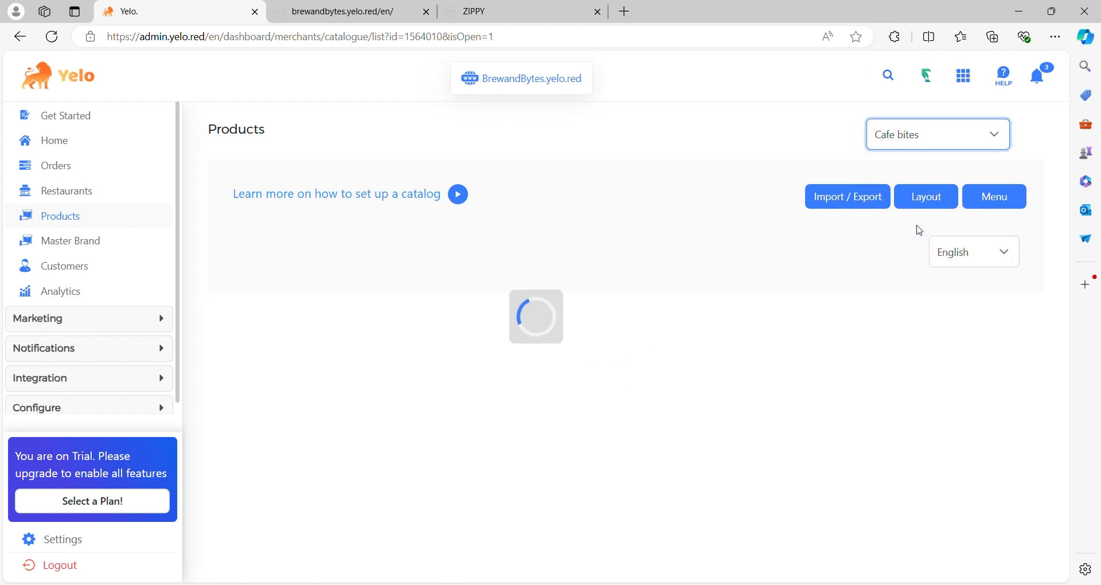
- Switch the Products section to the catalogue of Store Name 4
left_click(995, 141)
scroll(911, 299, "down", 1)
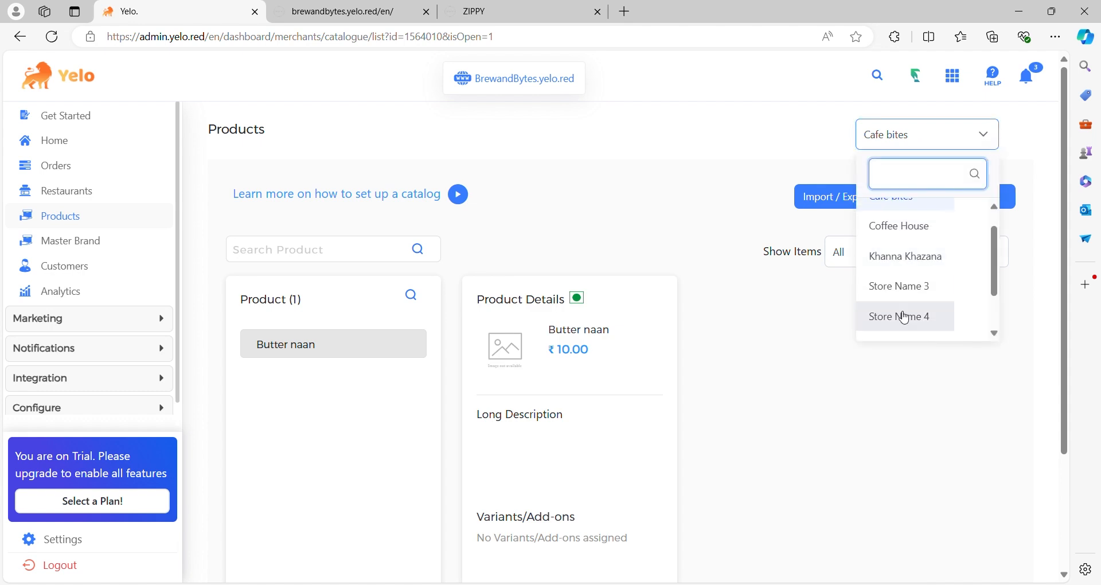
left_click(903, 318)
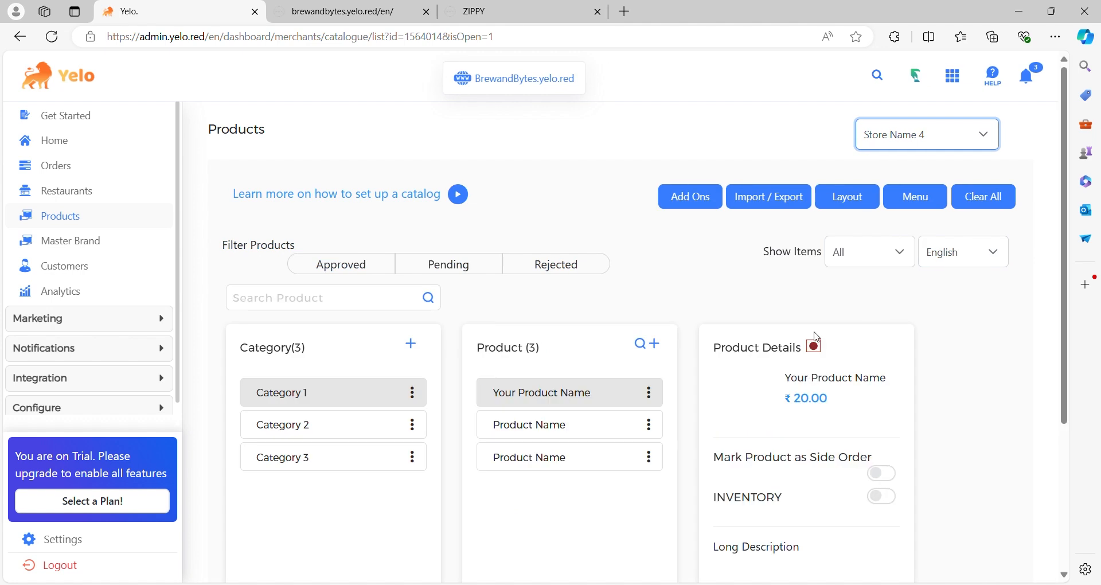
- Add a new category named Test to Store Name 4's catalogue
scroll(816, 337, "down", 1)
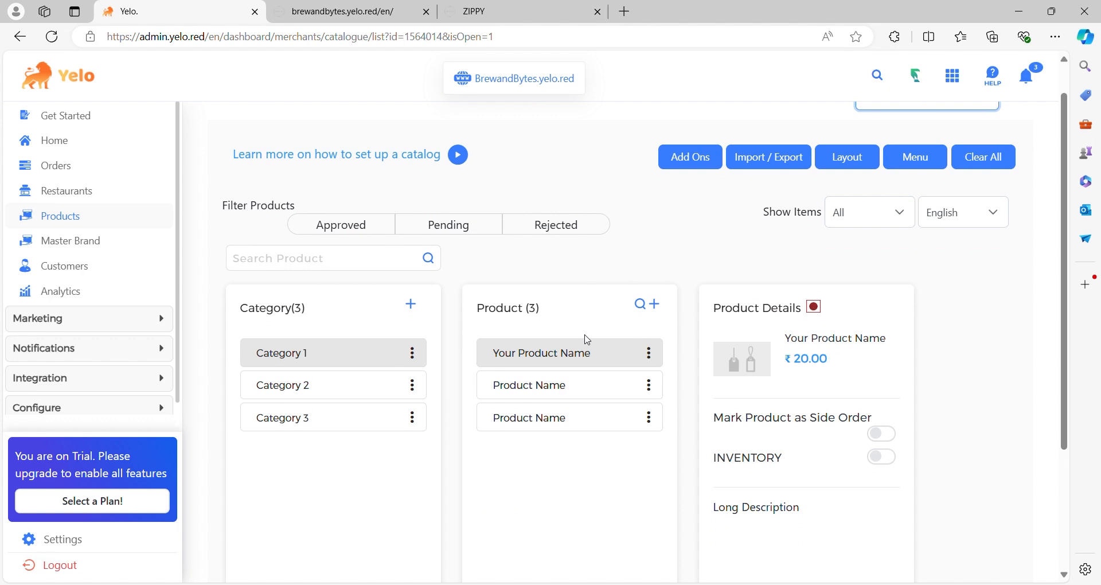
left_click(411, 303)
left_click(394, 280)
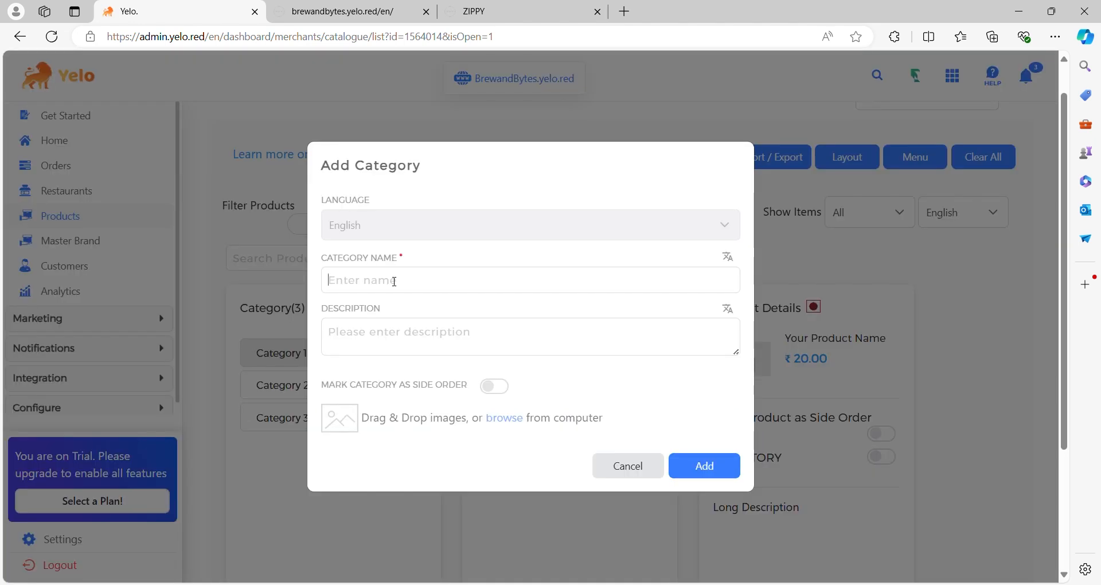
type("Test")
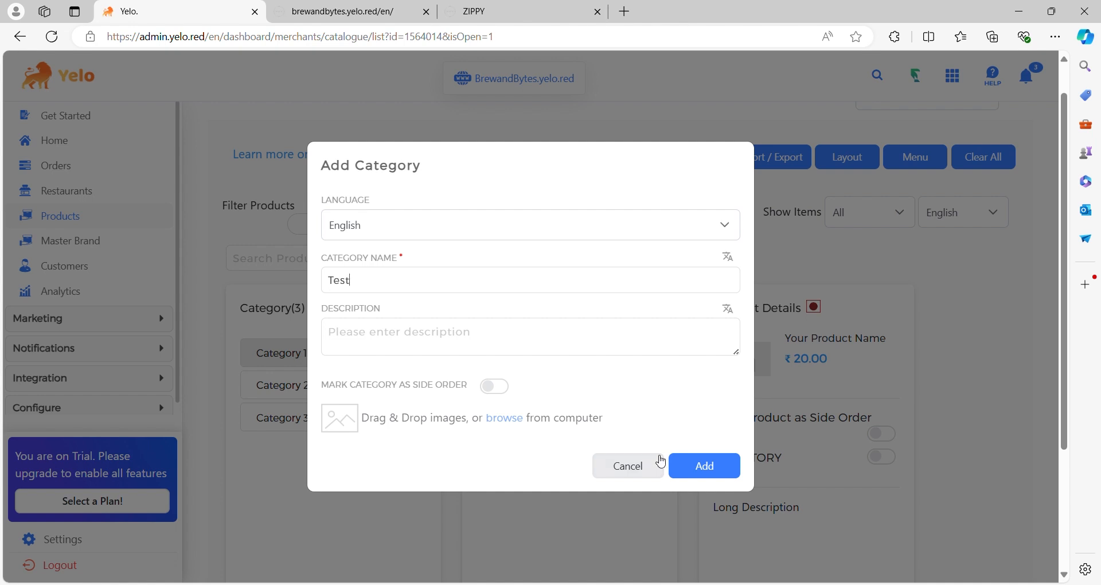
left_click(698, 465)
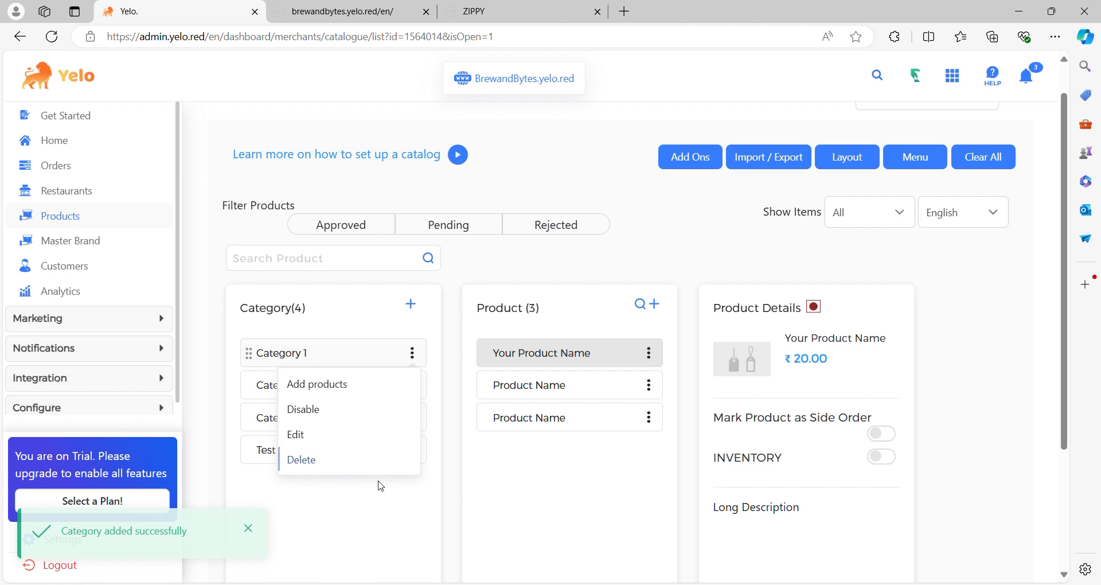
- Add a subcategory named test 1 under the Test category
mouse_move(412, 454)
scroll(415, 455, "down", 1)
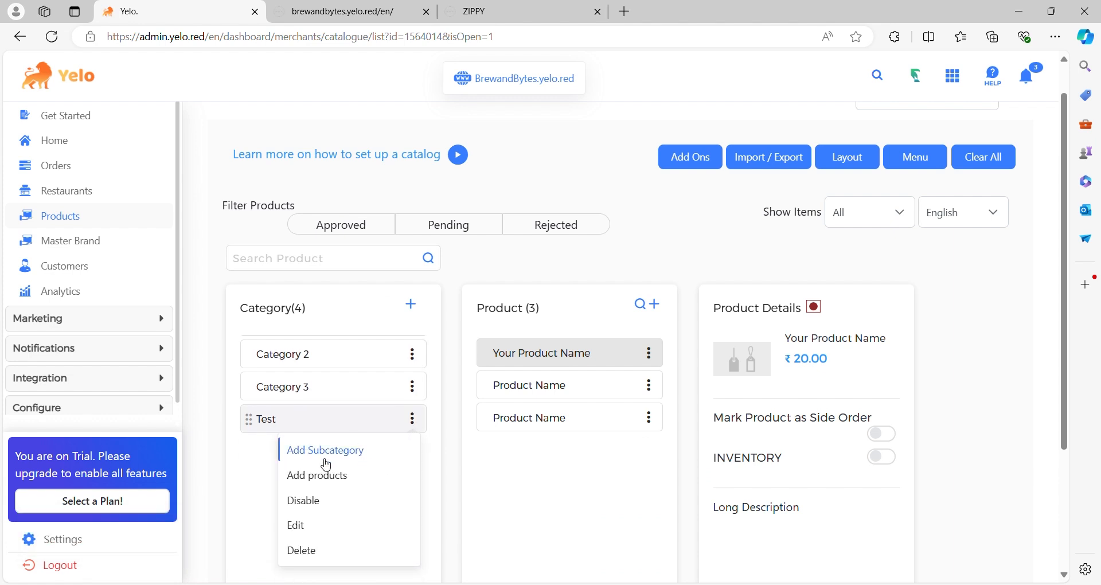
left_click(350, 453)
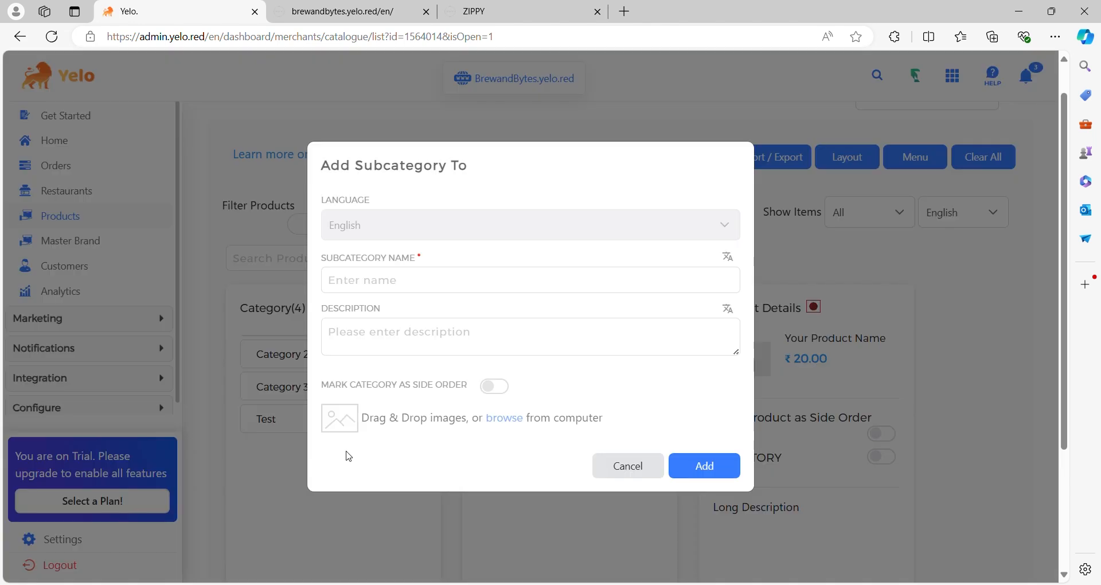
type("test")
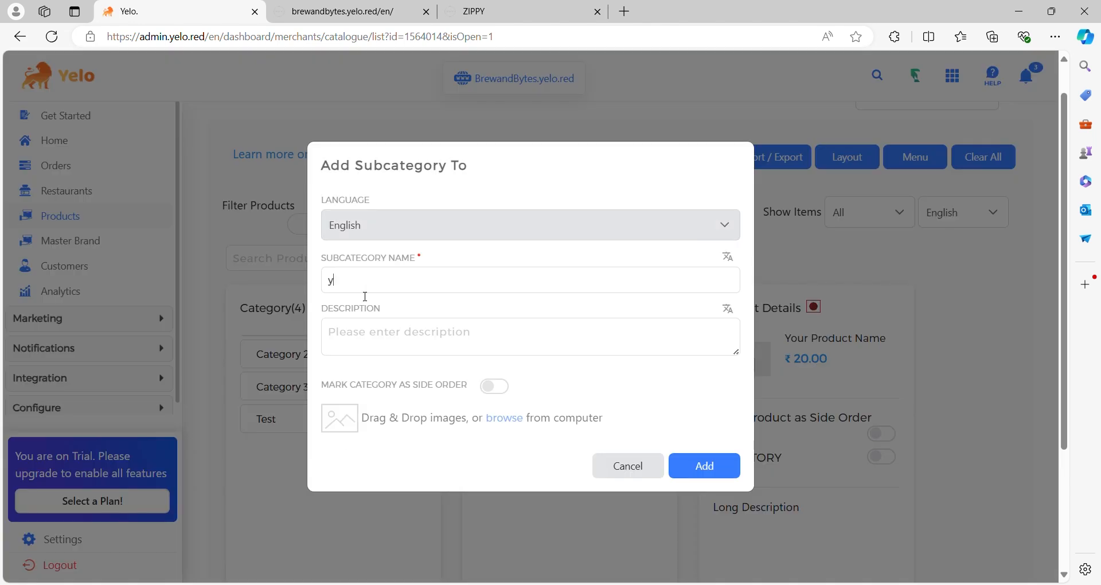
type(" 1")
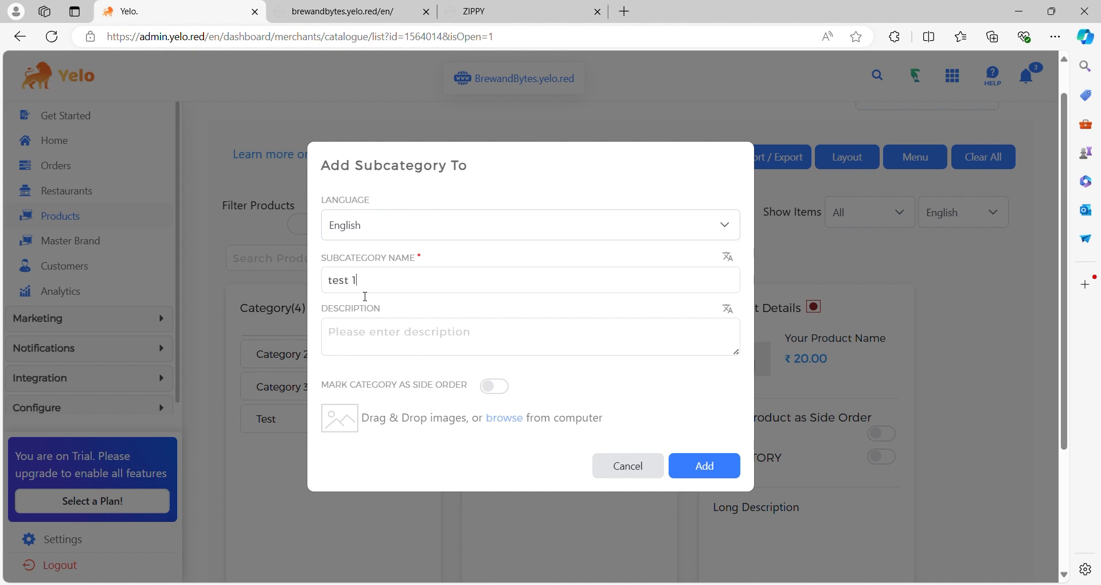
left_click(739, 469)
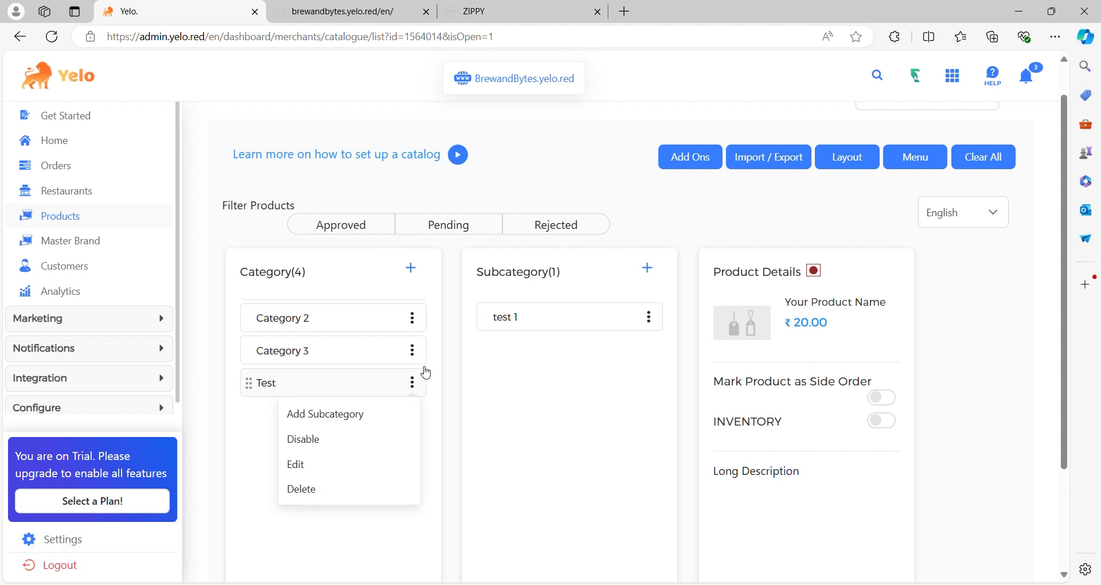
- Add a product named Test 0011 with a price of ₹200 to the test 1 subcategory
left_click(649, 316)
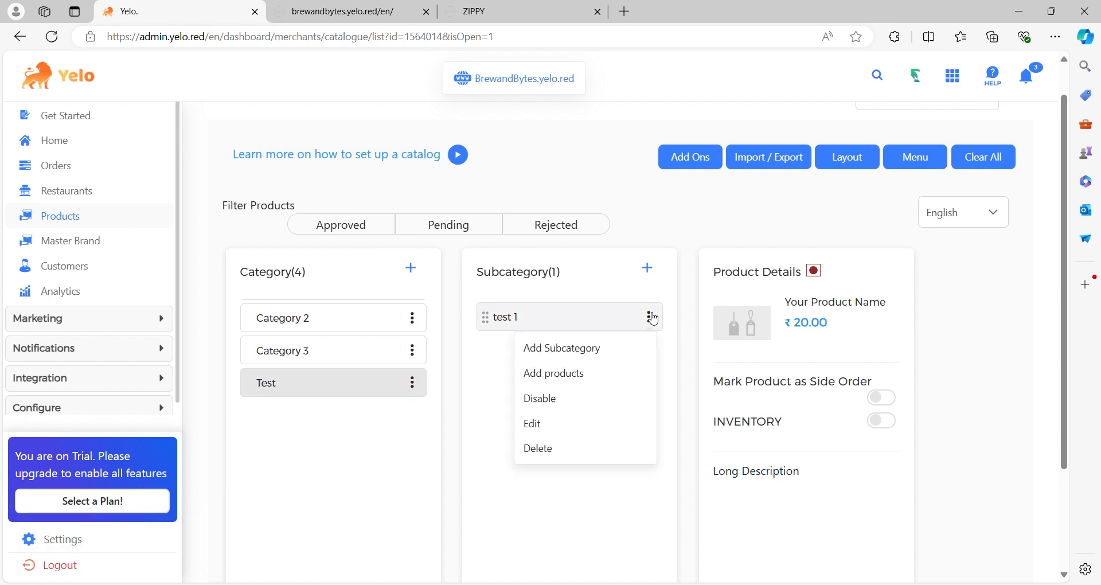
mouse_move(655, 326)
left_click(635, 382)
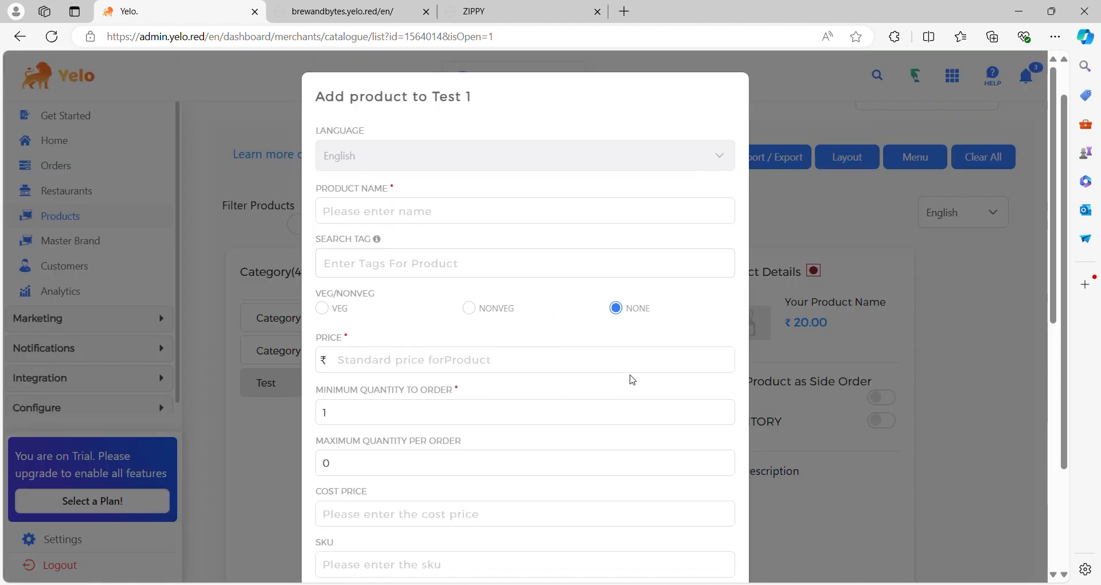
left_click(455, 220)
type("Test 0011")
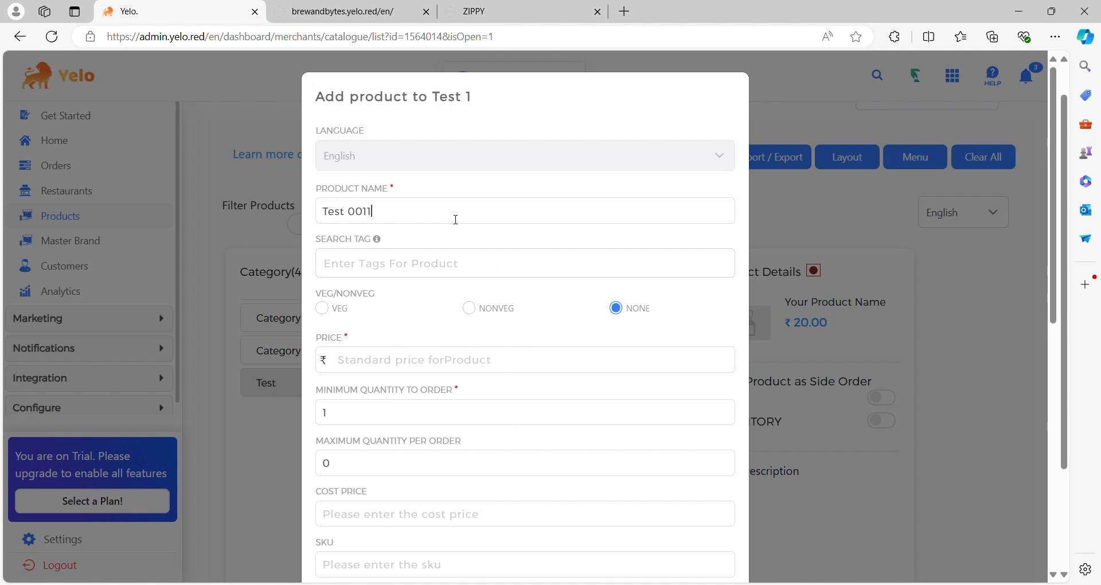
scroll(456, 220, "down", 1)
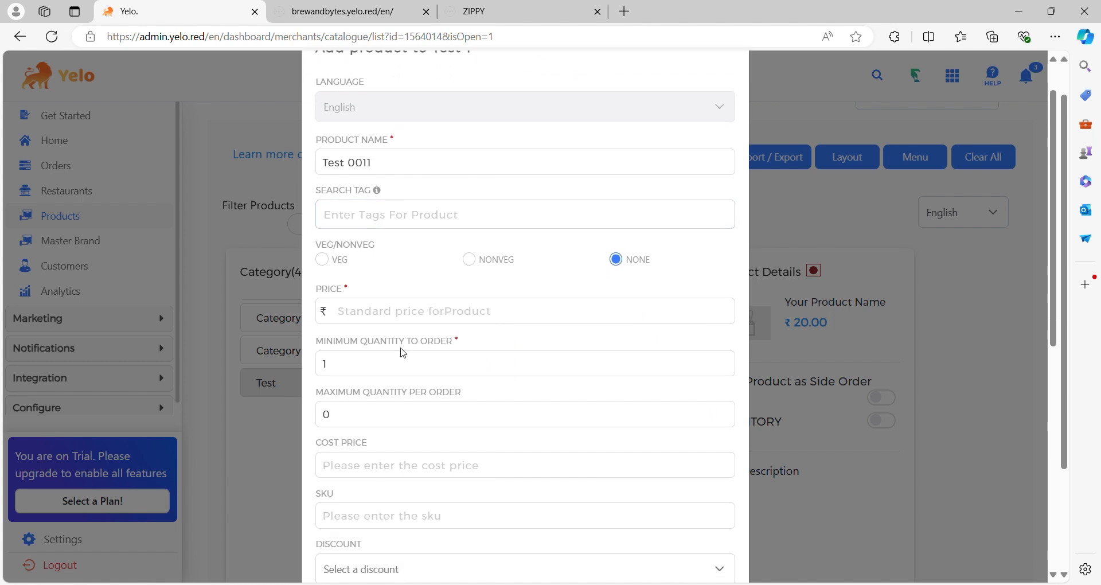
type("200")
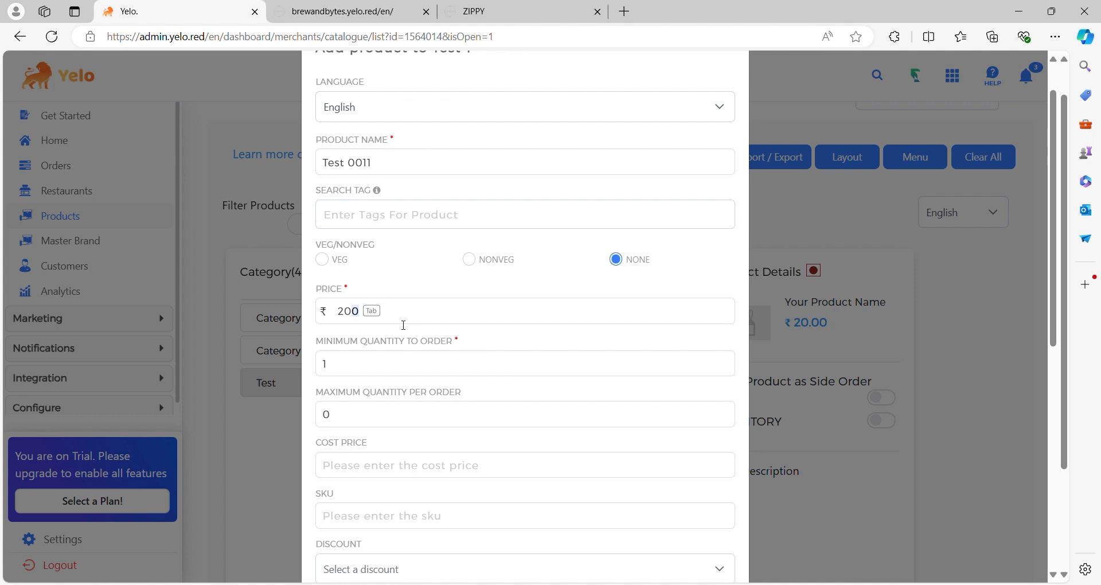
key("Tab")
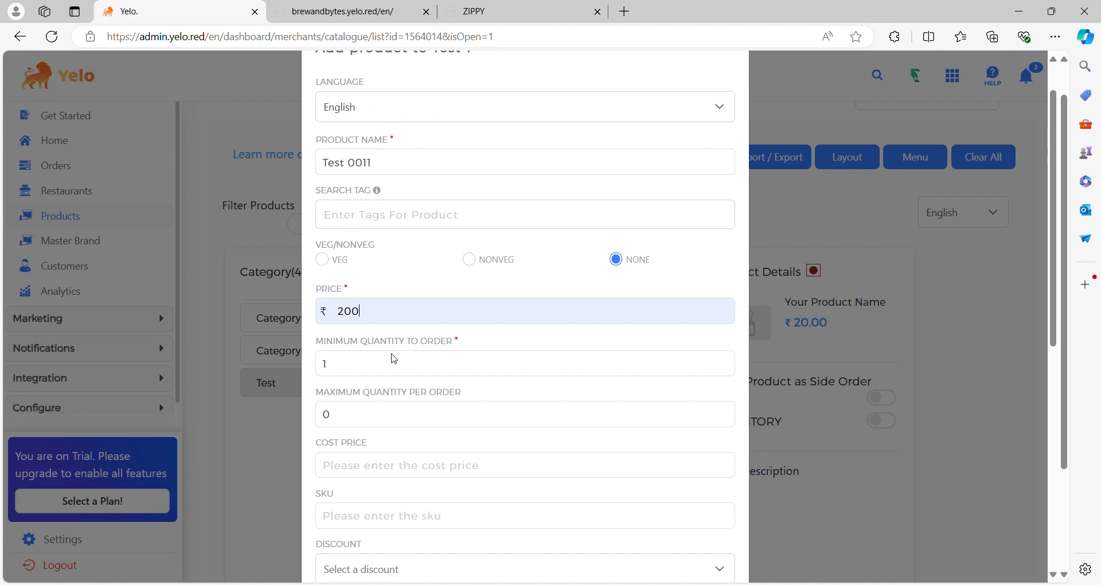
scroll(517, 366, "down", 8)
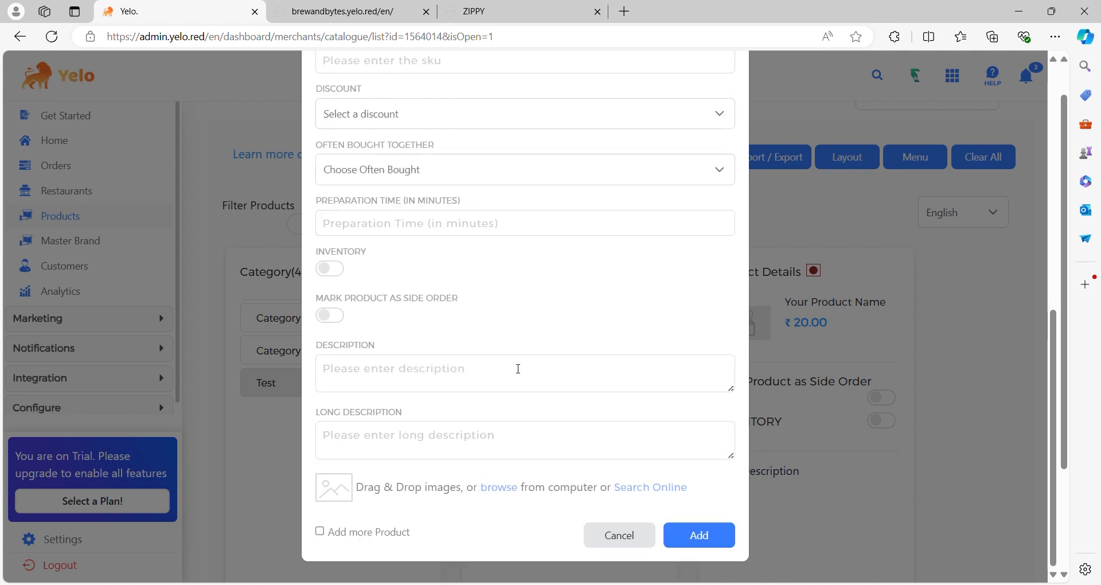
left_click(703, 542)
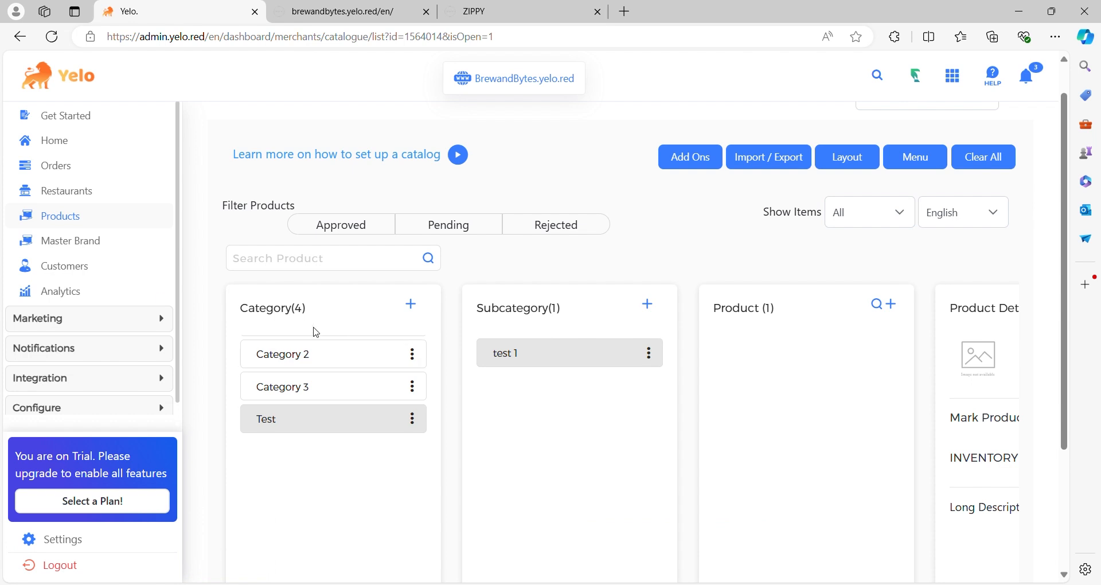
- View the Master Brands page and the Customers list, checking the edit form and available actions for the Guest customer
left_click(121, 242)
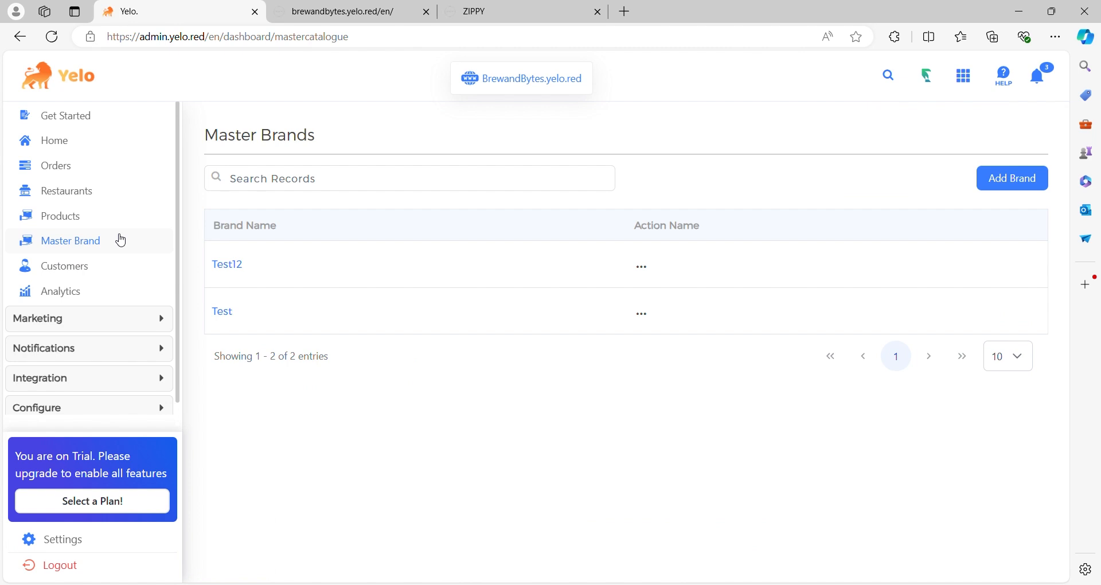
left_click(83, 266)
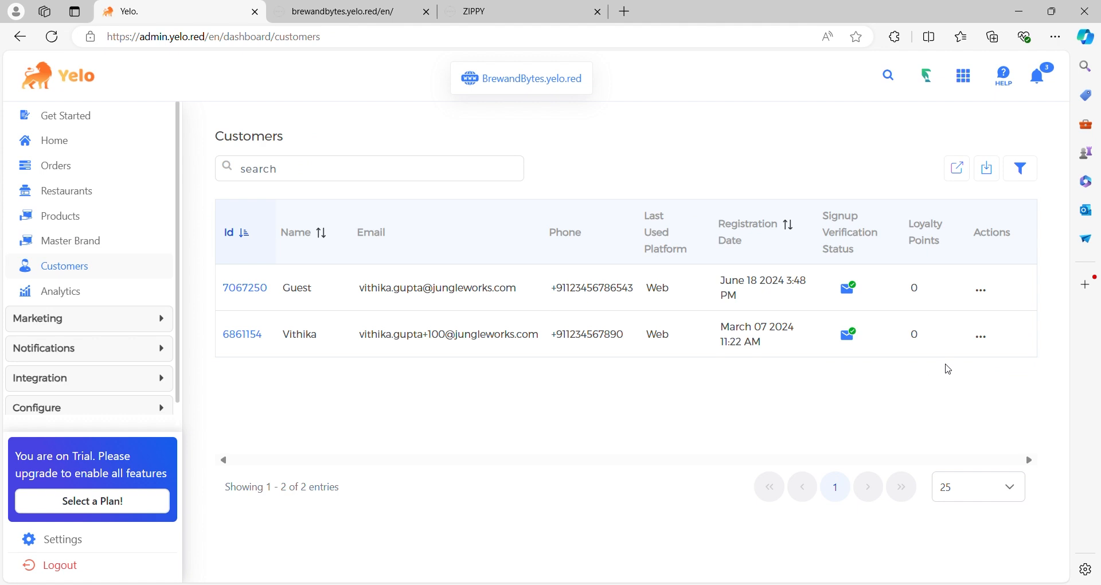
left_click(981, 291)
left_click(980, 295)
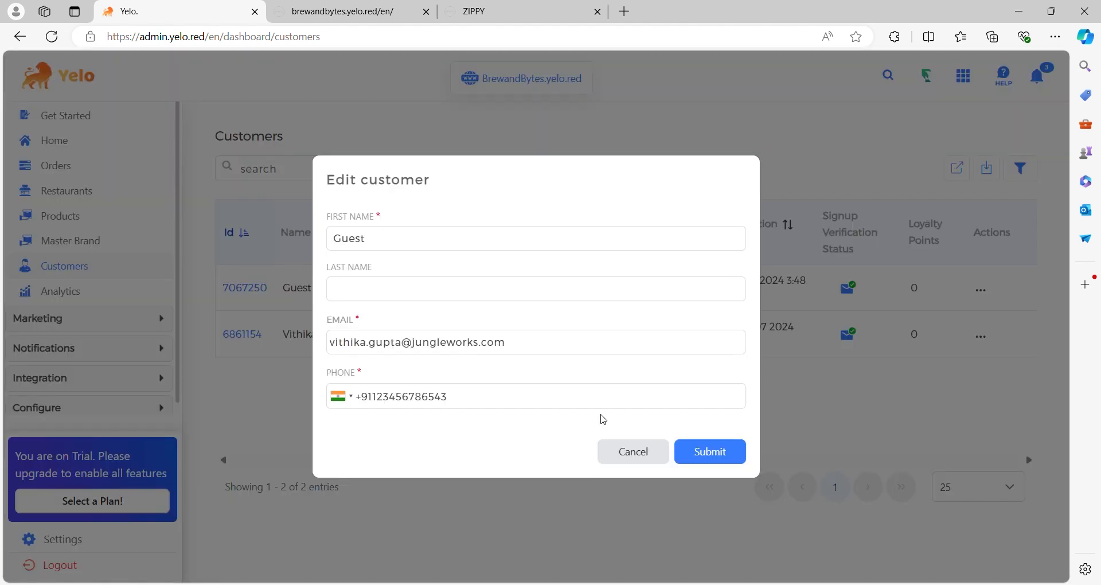
left_click(631, 450)
left_click(982, 291)
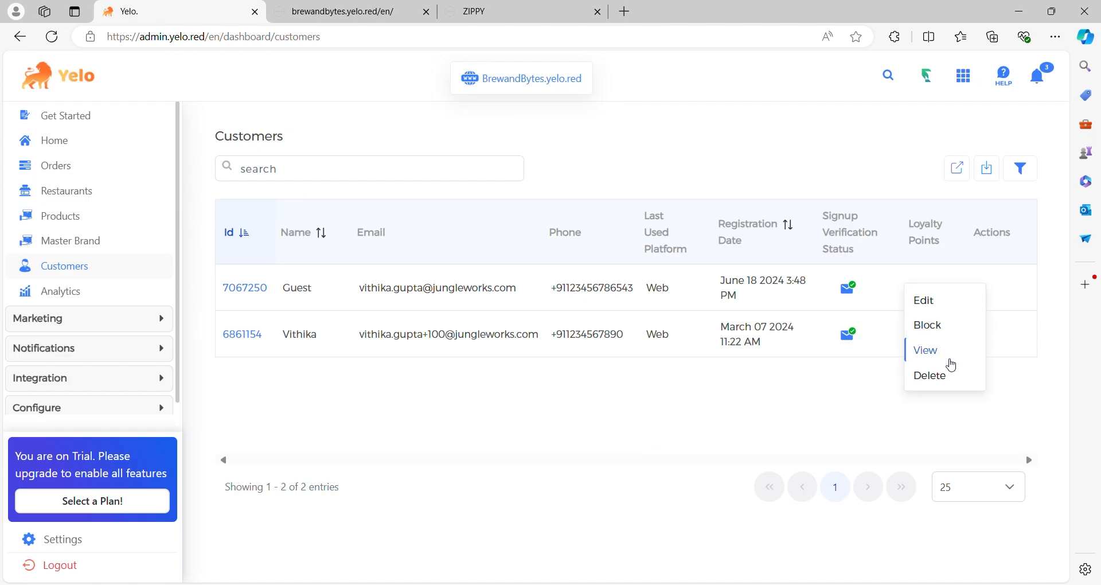
- Examine the real-time Analytics page, including the live figures and the Orders & Revenue charts
left_click(74, 294)
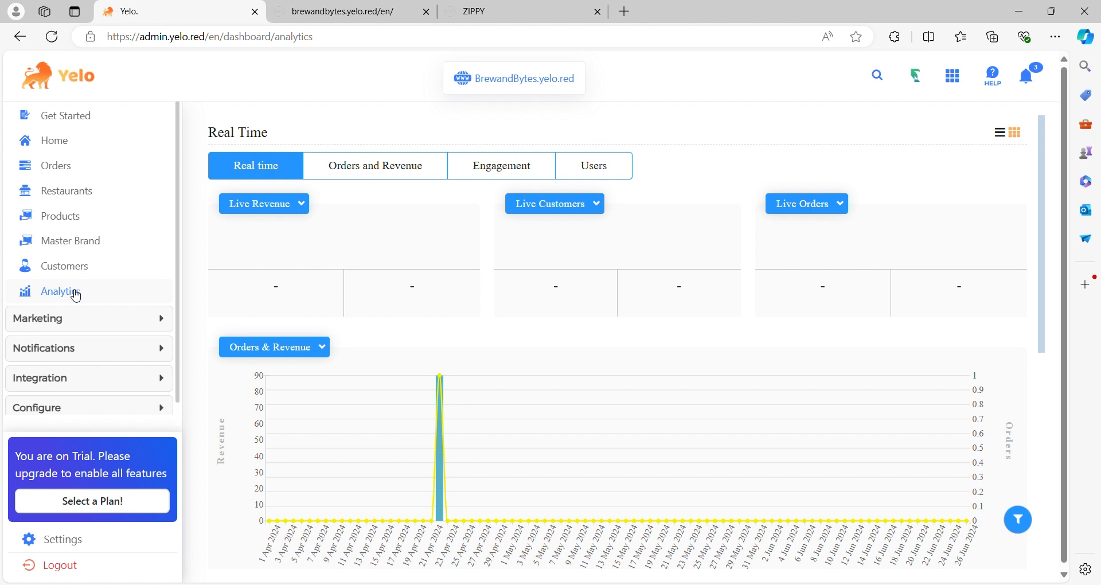
scroll(76, 295, "down", 1)
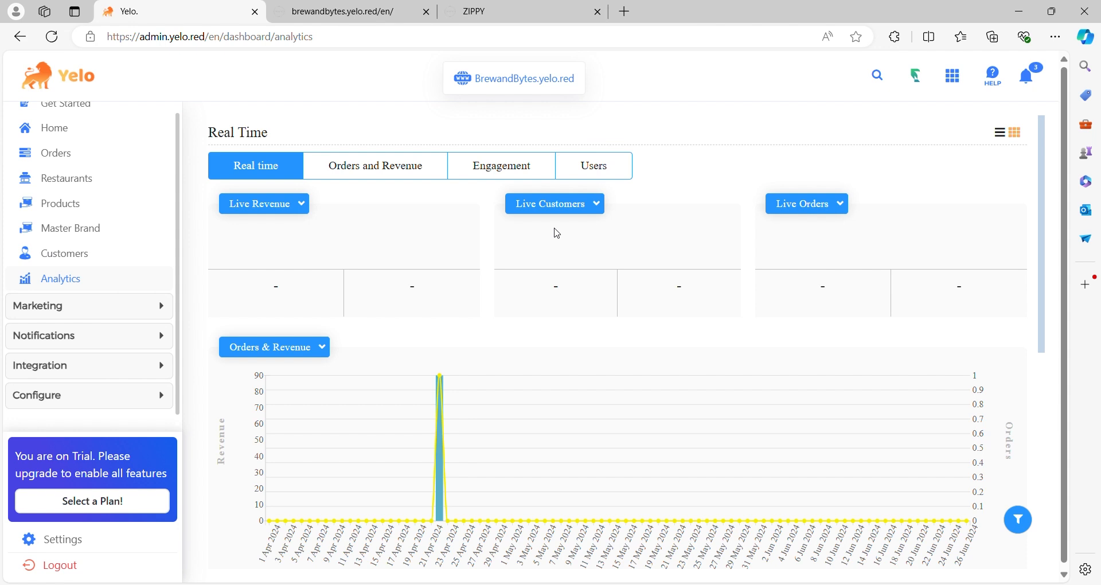
mouse_move(663, 300)
scroll(663, 300, "down", 7)
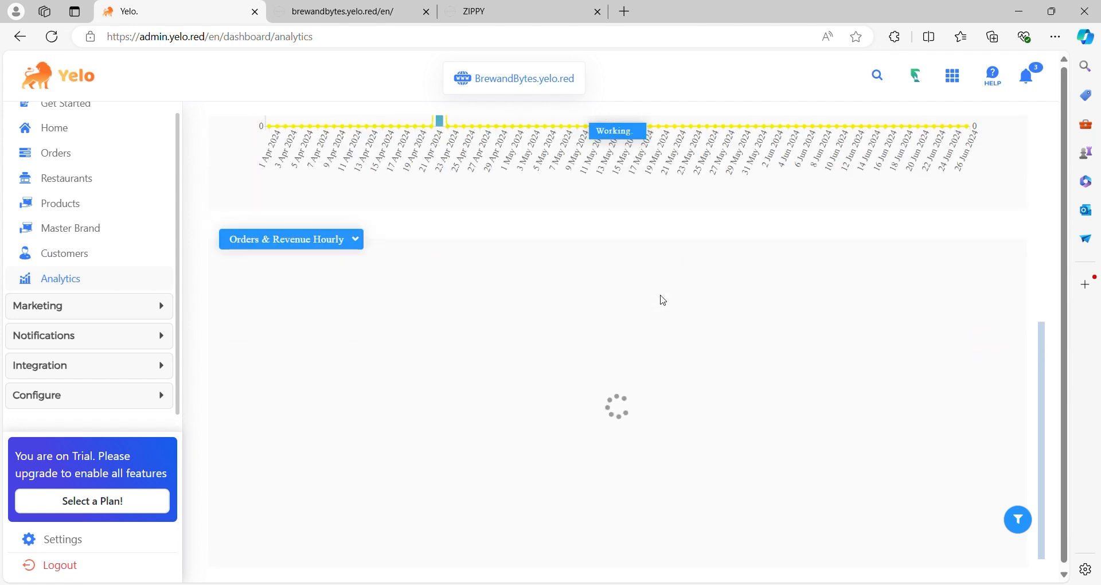
scroll(599, 165, "up", 4)
scroll(599, 165, "up", 1)
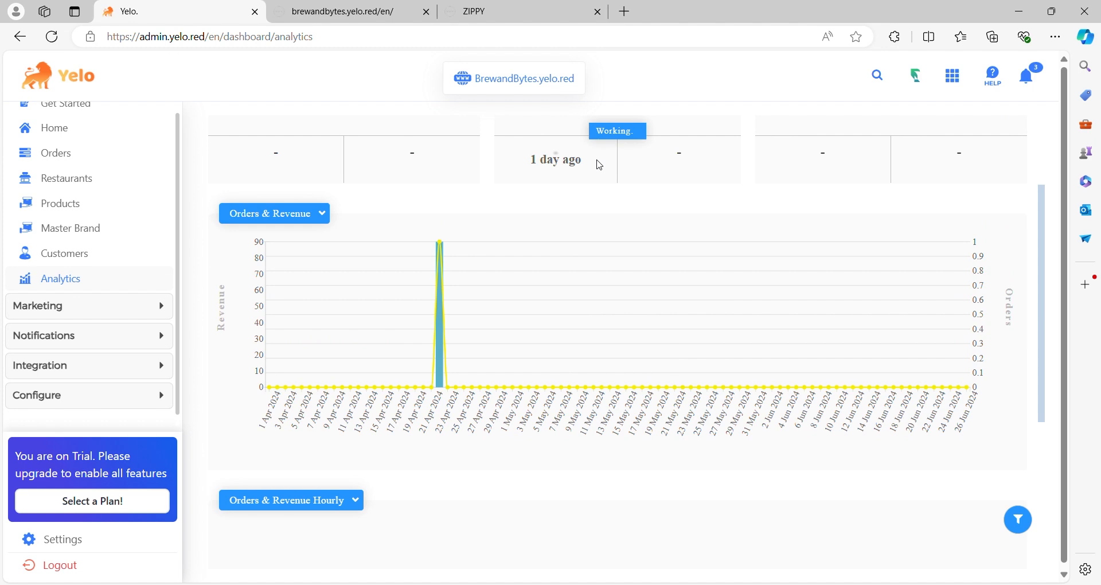
- Look through the Marketing promotions, viewing the promo codes and discount pages and the remaining promotion options
left_click(159, 314)
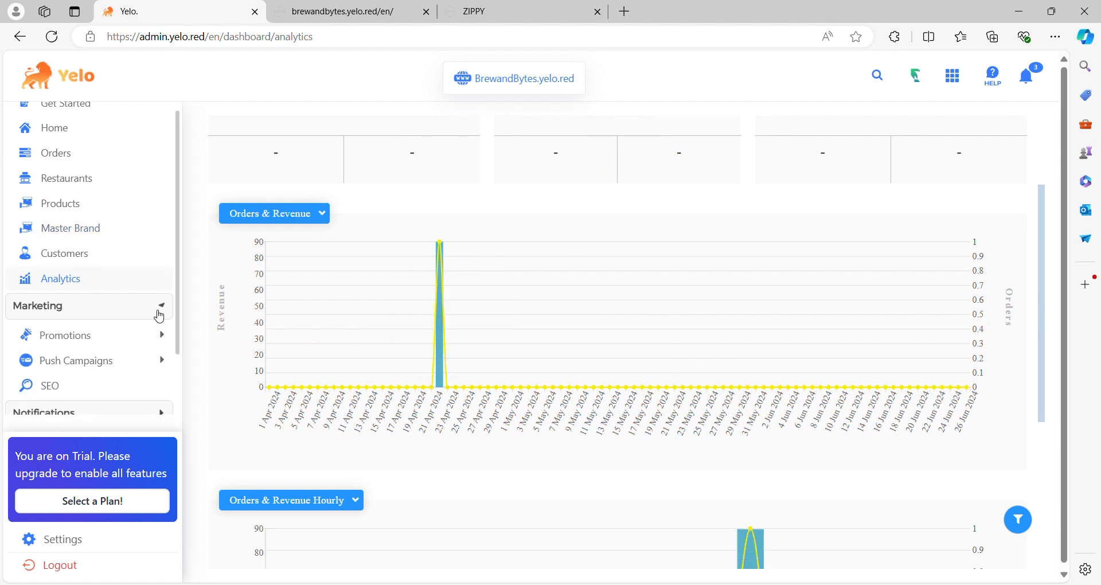
left_click(151, 336)
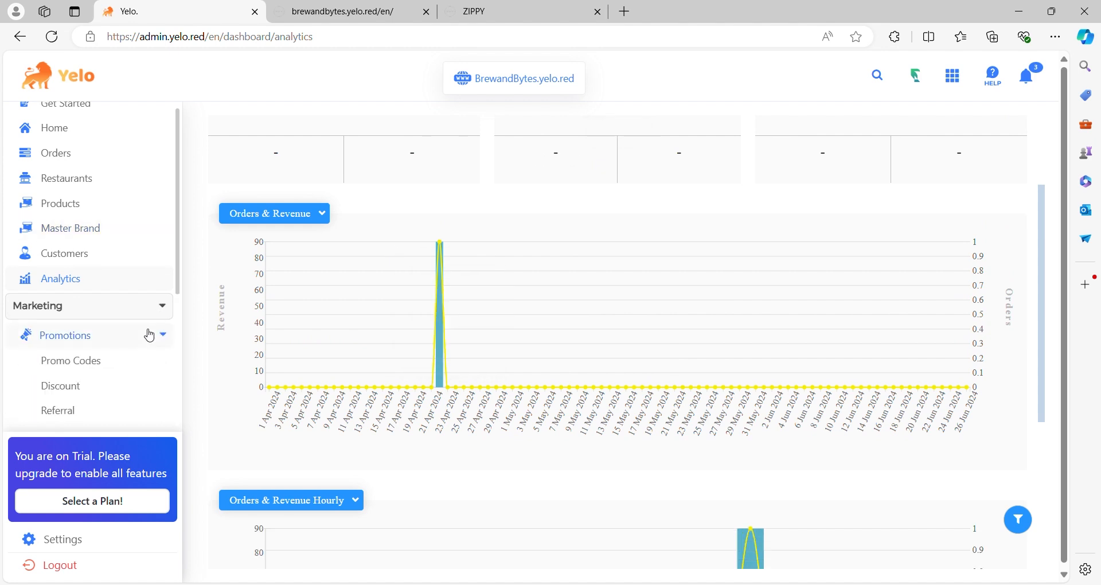
left_click(117, 325)
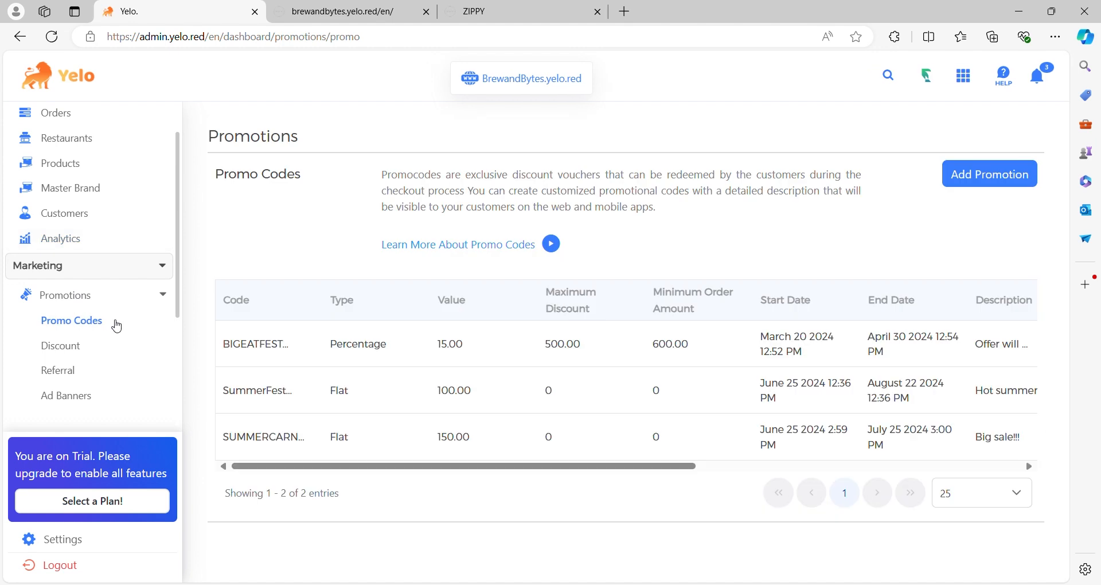
left_click(61, 348)
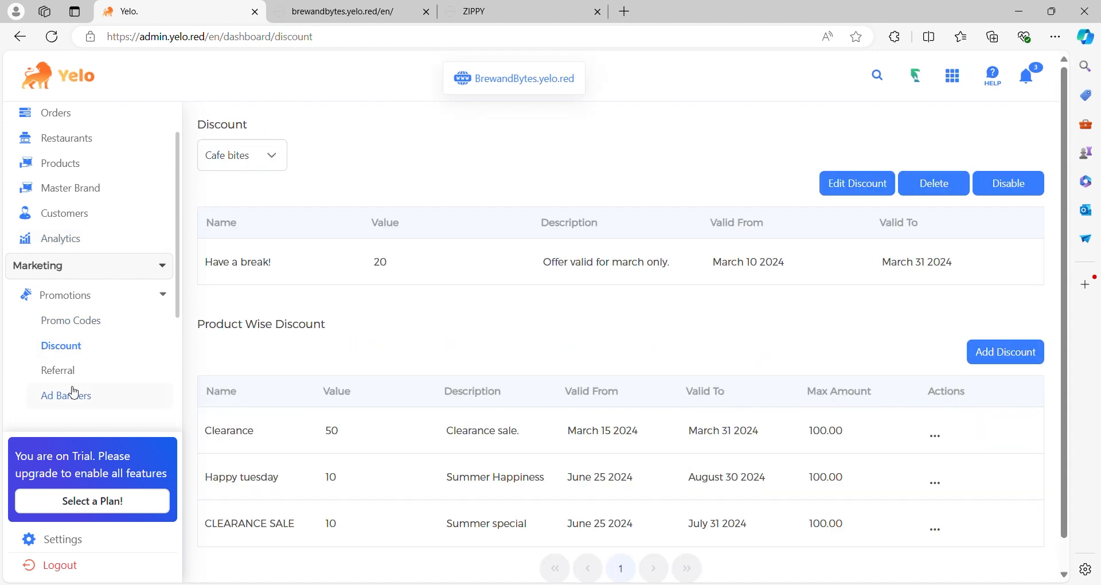
scroll(81, 386, "down", 2)
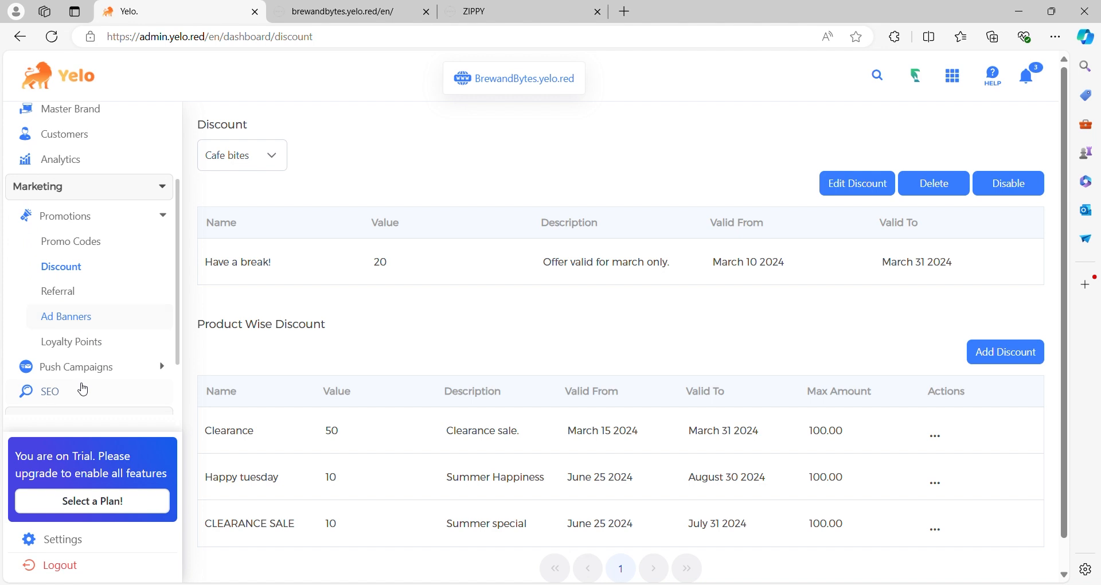
- Start a new promo code named Test promo as a flat discount with a value of ₹100
left_click(97, 244)
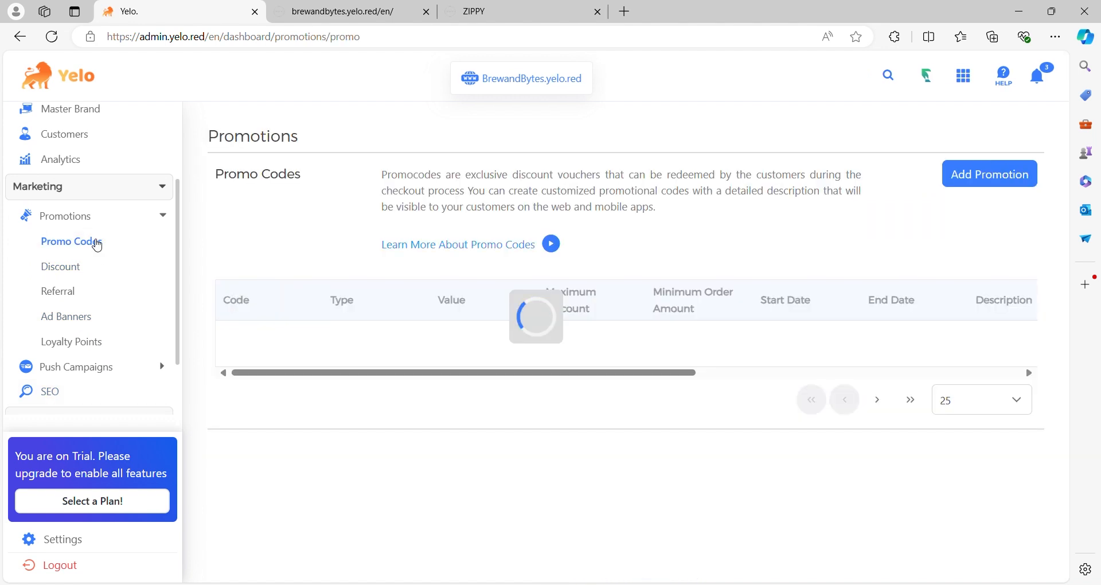
left_click(1006, 174)
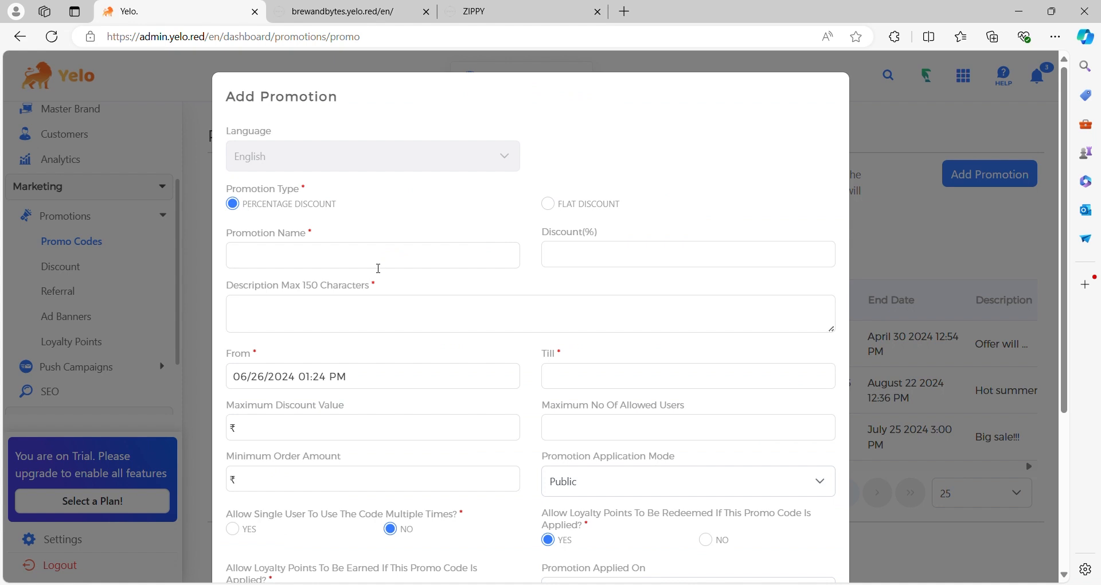
type("Test promo")
left_click(559, 208)
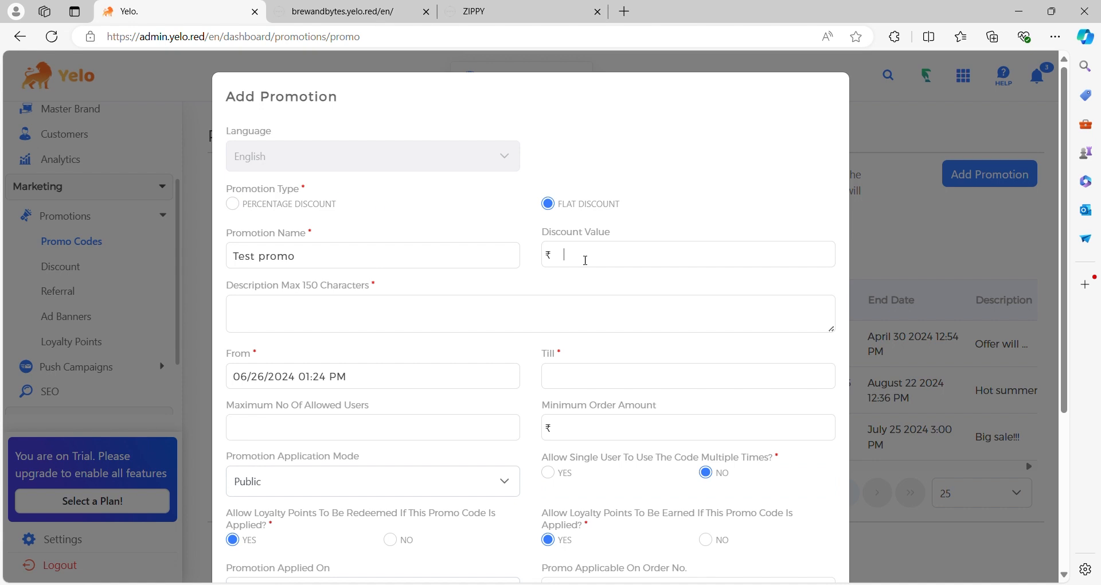
type("100")
- Set the promotion's end date to 08/15/2024 and its minimum order amount to ₹200
scroll(584, 259, "down", 3)
left_click(616, 203)
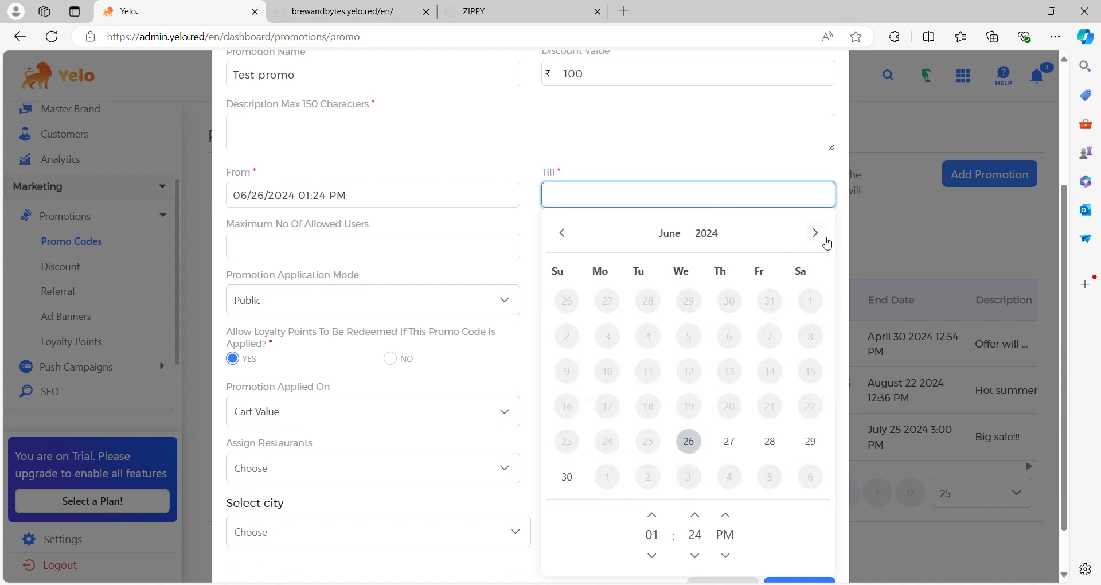
left_click(825, 242)
left_click(826, 242)
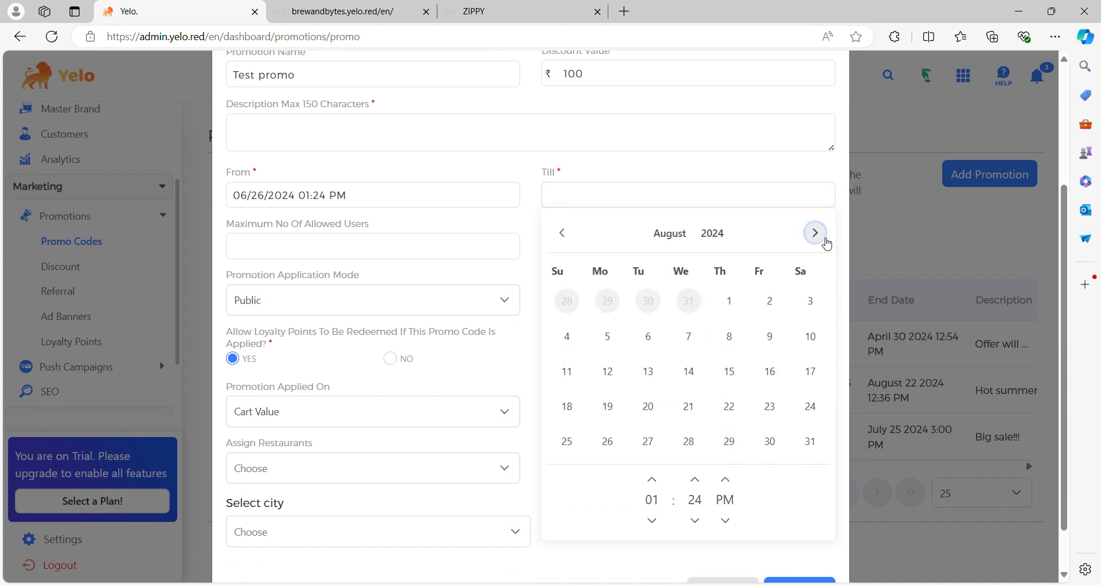
left_click(732, 375)
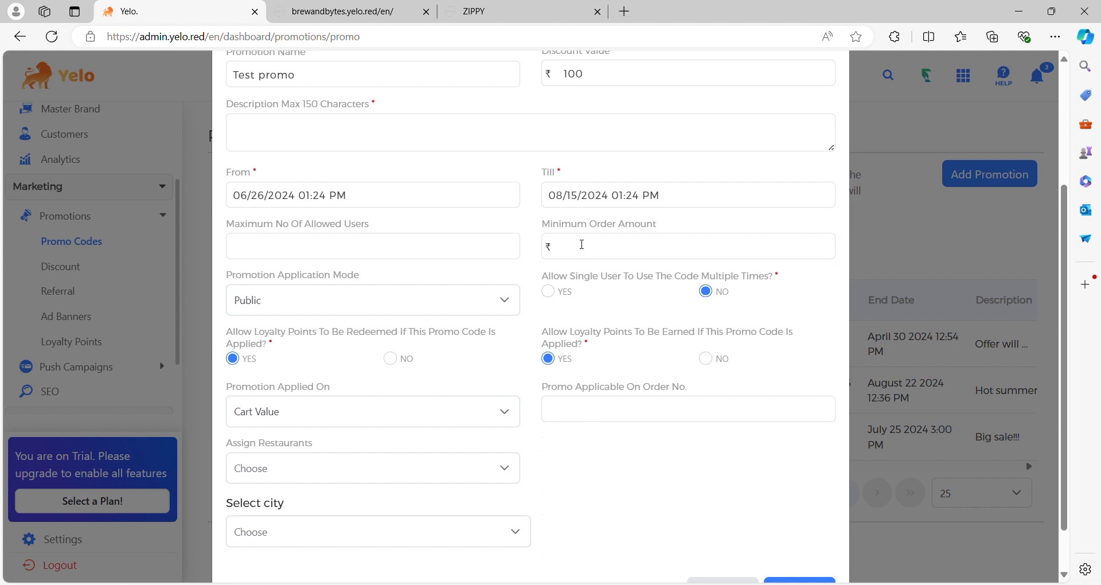
type("200")
- Apply the promotion to Cart Value, assign it to the Khanna Khazana restaurant, and try to add it
scroll(582, 244, "down", 2)
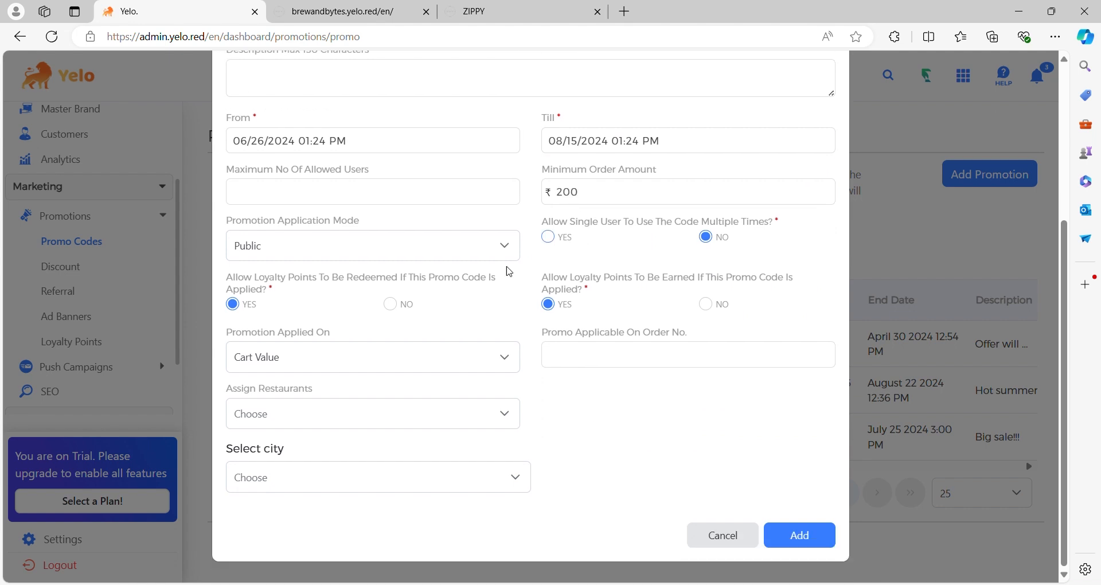
left_click(511, 361)
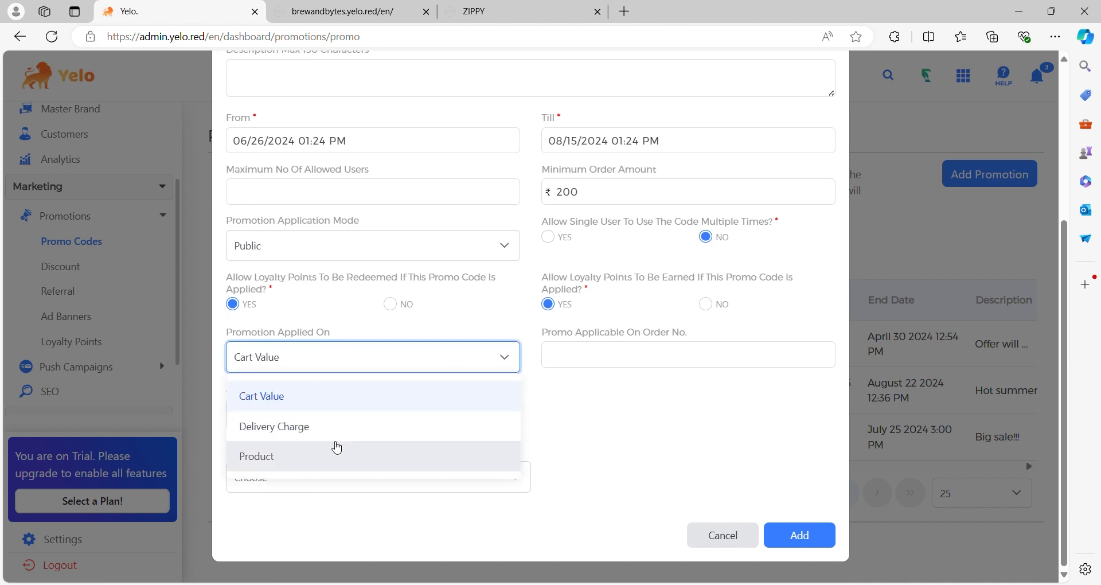
left_click(324, 410)
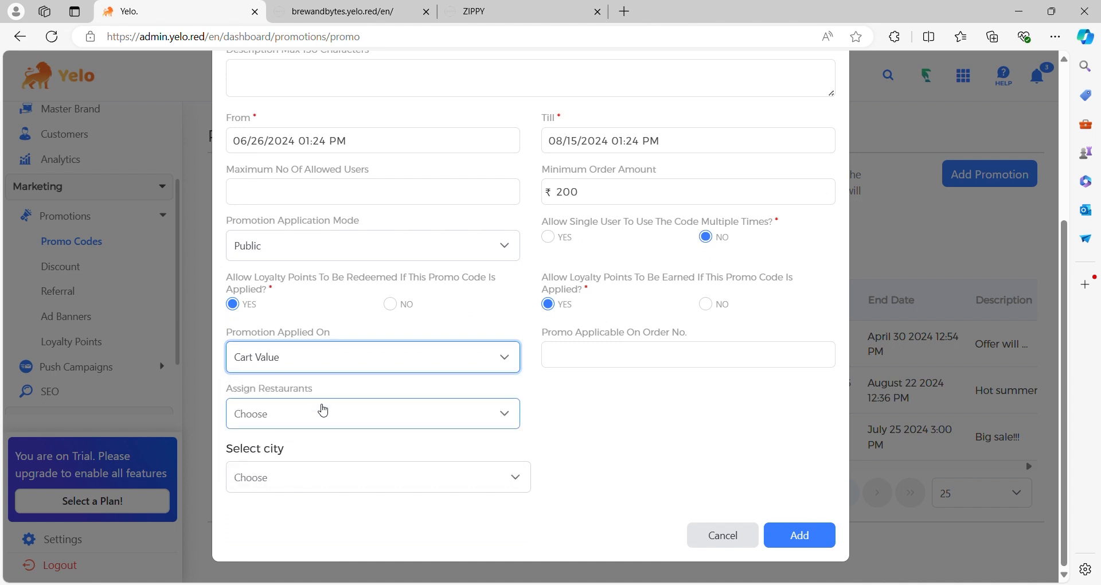
left_click(506, 415)
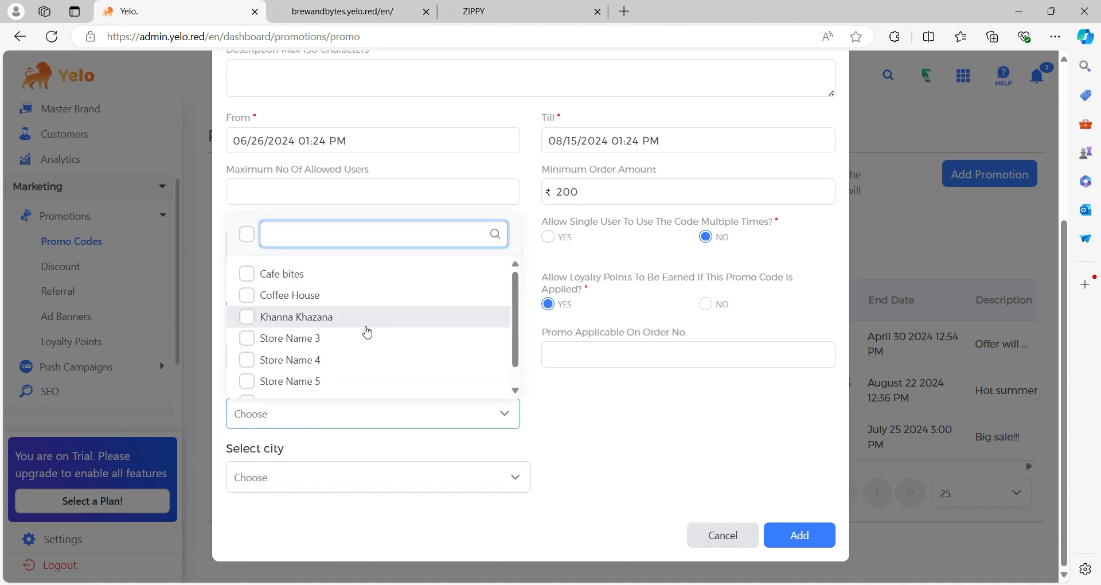
scroll(312, 364, "down", 1)
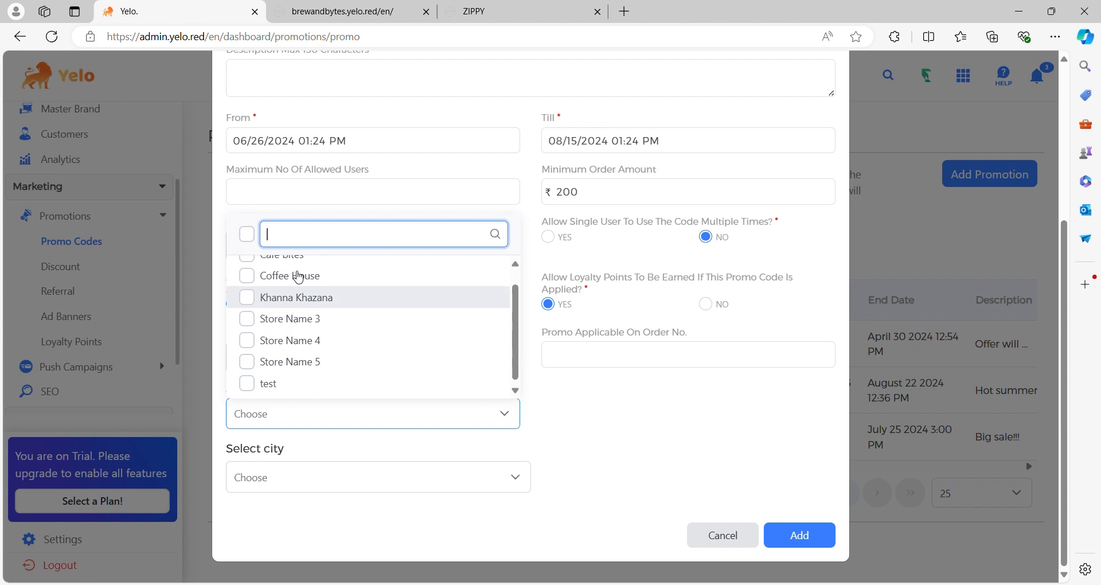
left_click(257, 304)
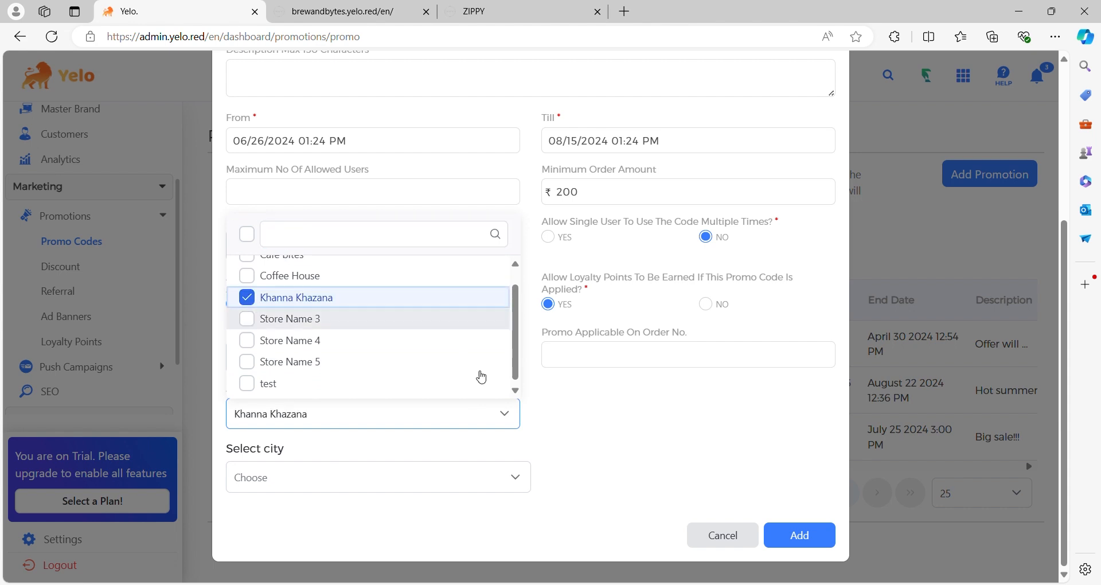
left_click(684, 435)
left_click(802, 535)
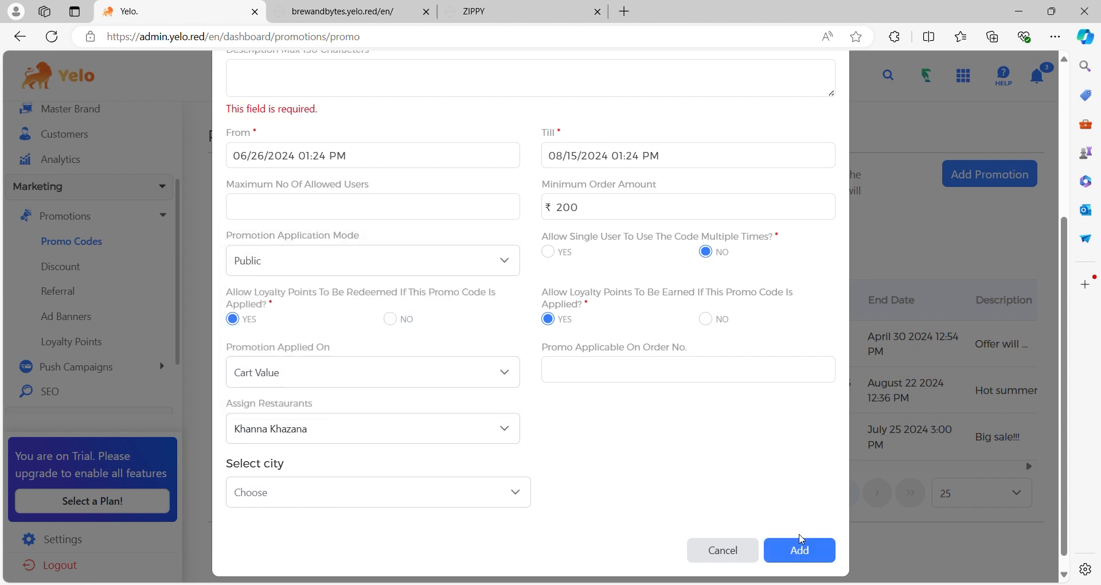
- Enter "Test with promo" as the promotion's description and add the promotion
scroll(403, 235, "up", 3)
left_click(403, 236)
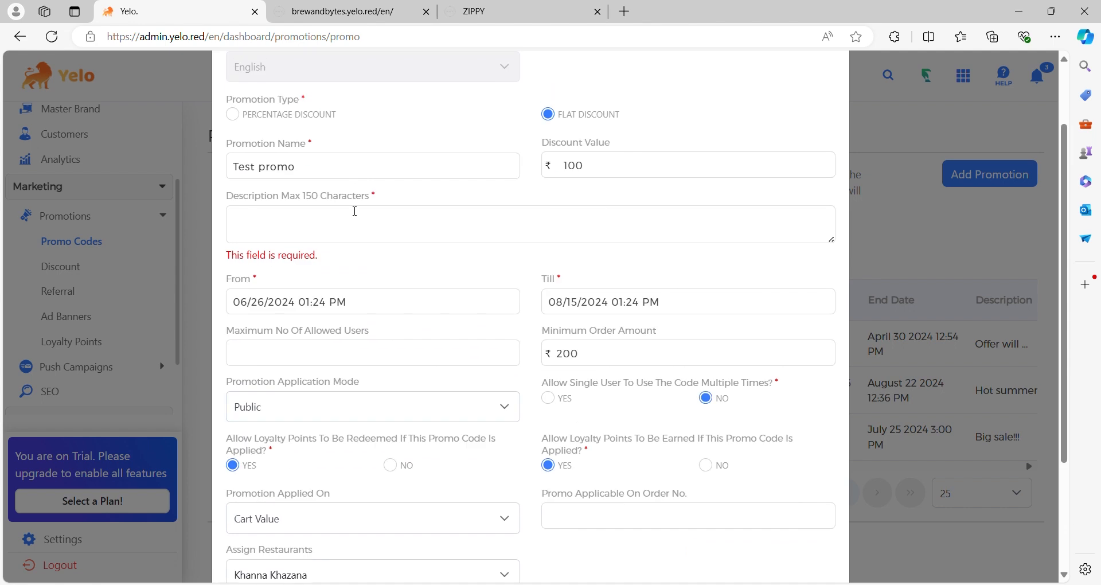
type("Te")
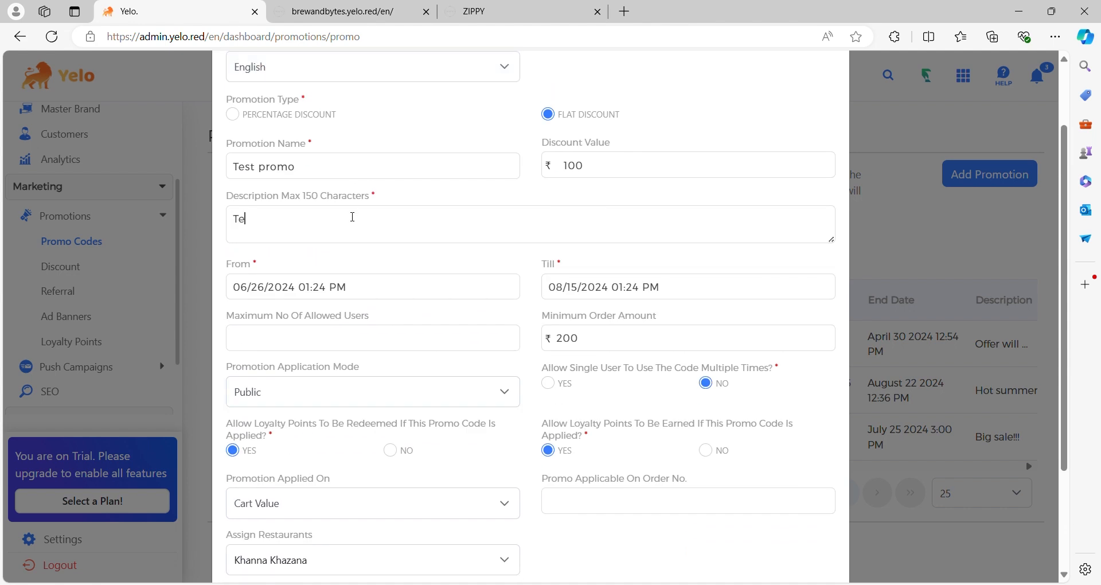
type("st with promo")
scroll(352, 216, "down", 3)
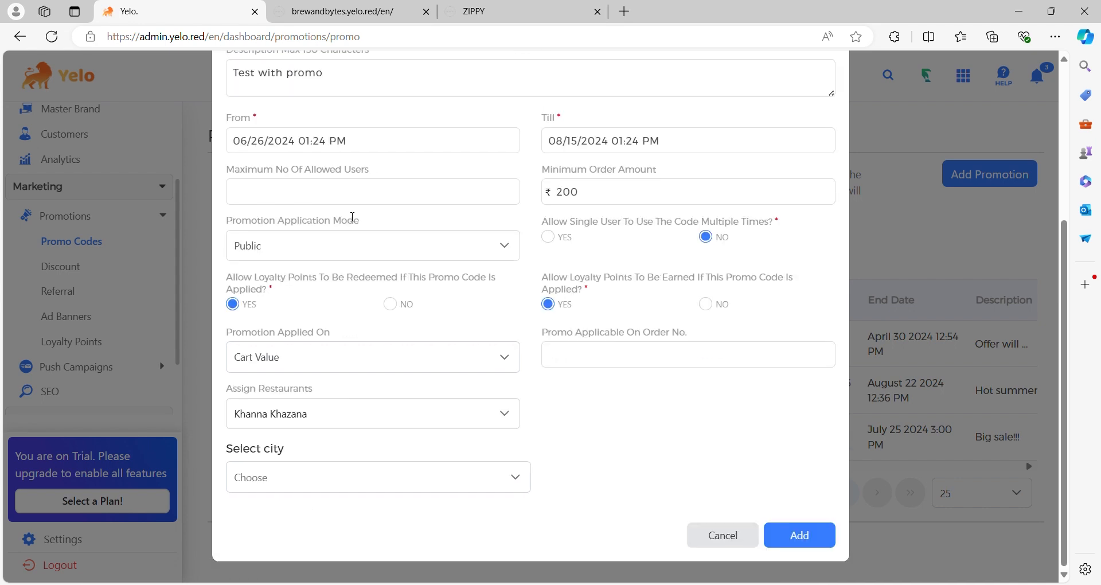
left_click(794, 543)
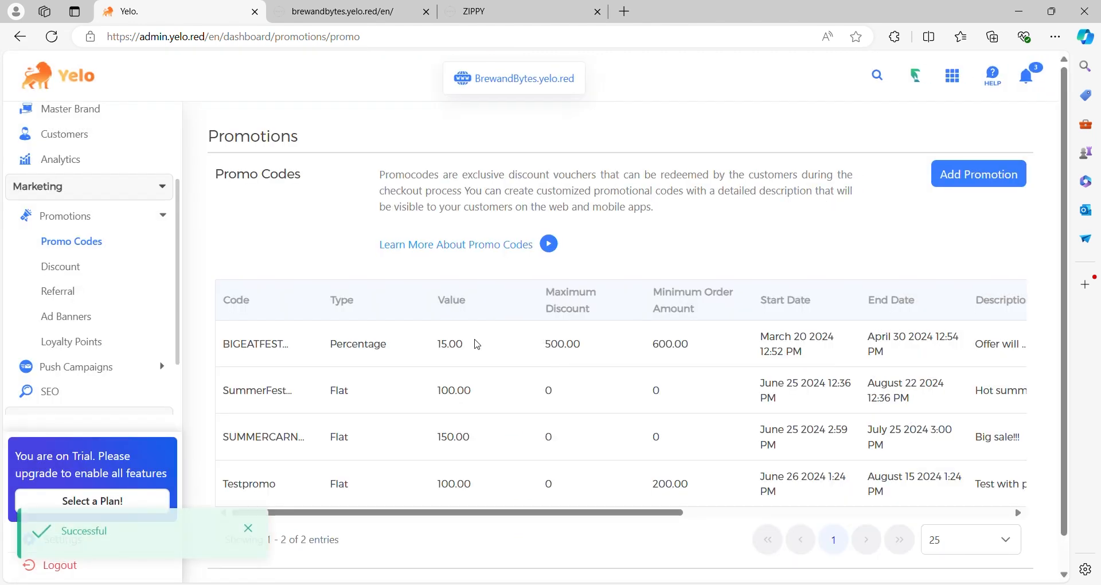
- Start a product-wise discount of 10 named "fjehiwgl;" with description "byfeguah.h" and a maximum amount of 400
left_click(78, 268)
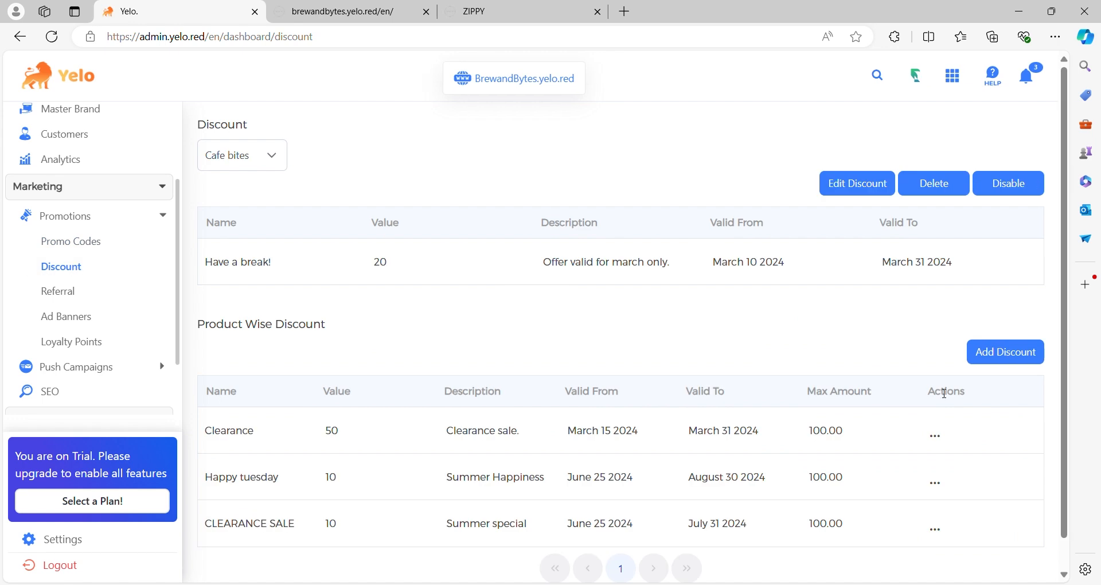
left_click(990, 352)
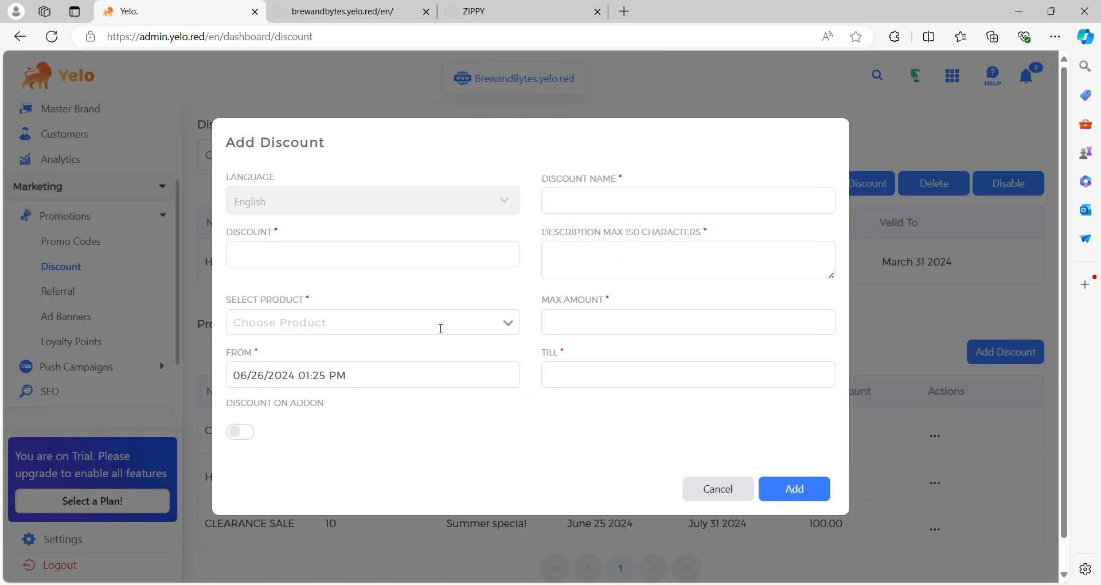
type("e")
type("byfeguah")
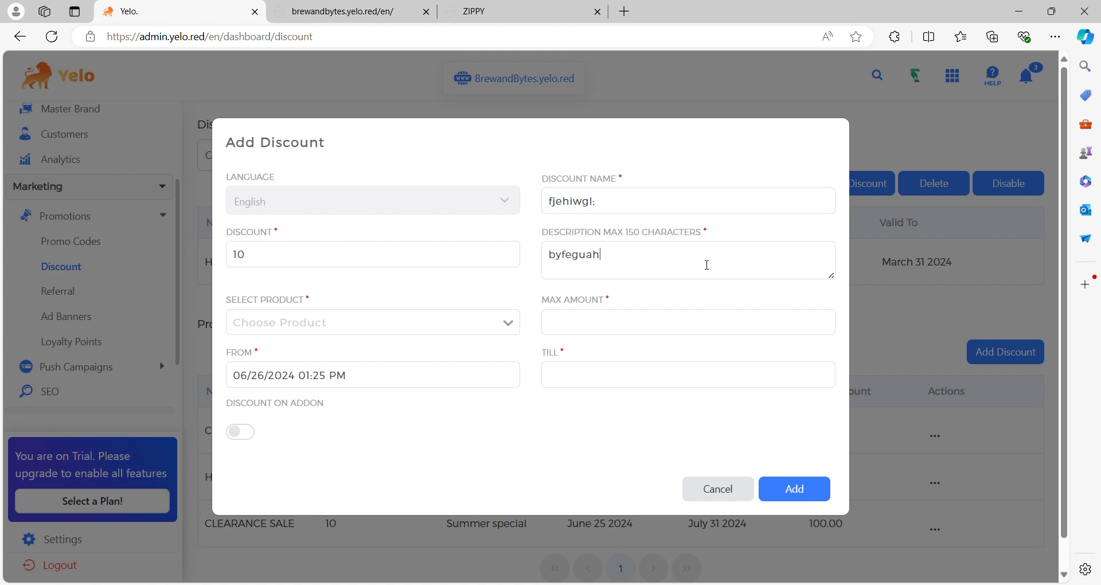
type(".h400")
- Apply the product-wise discount to Blueberry Cheesecake, set its end date to July 25, 2024, and add it
left_click(510, 322)
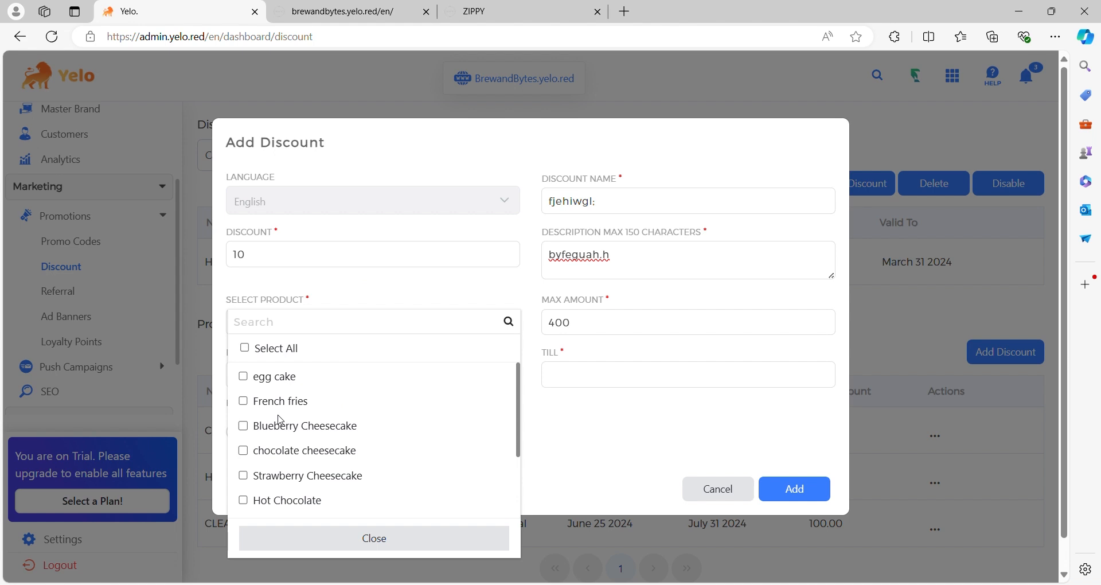
left_click(244, 429)
left_click(682, 382)
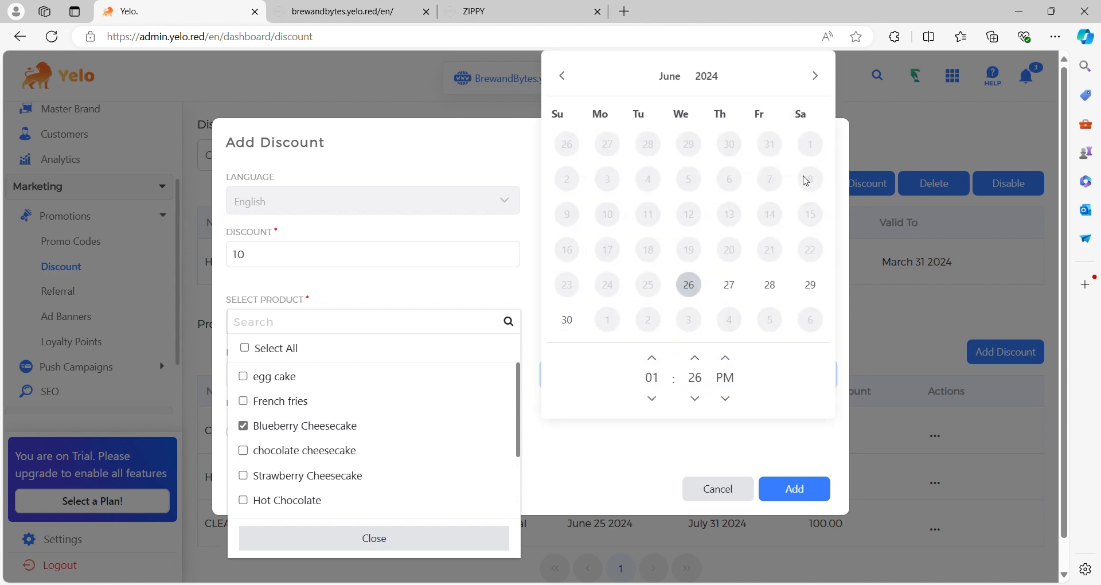
left_click(815, 76)
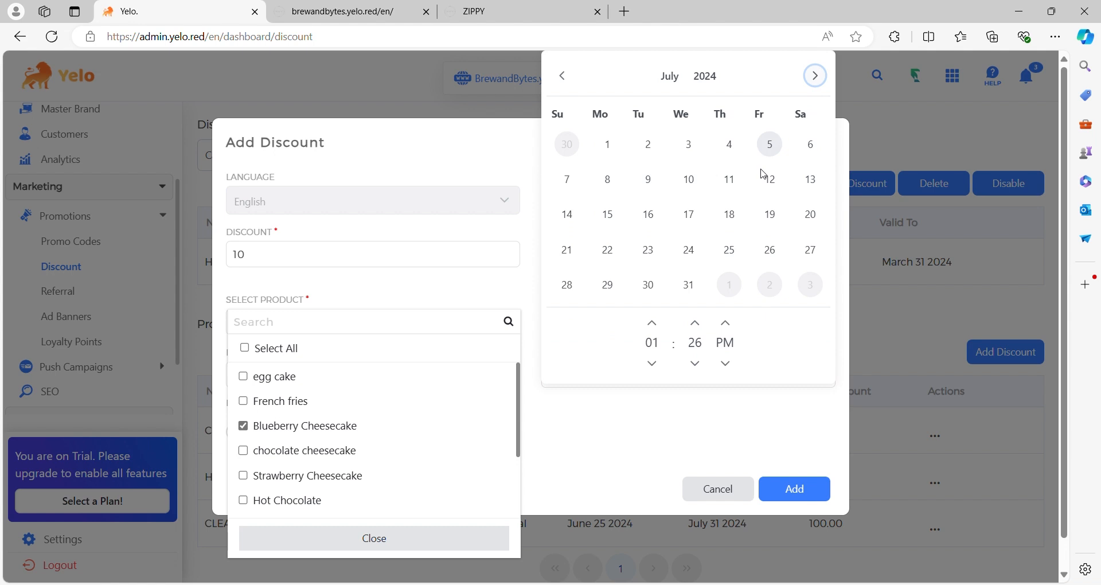
left_click(740, 247)
left_click(818, 489)
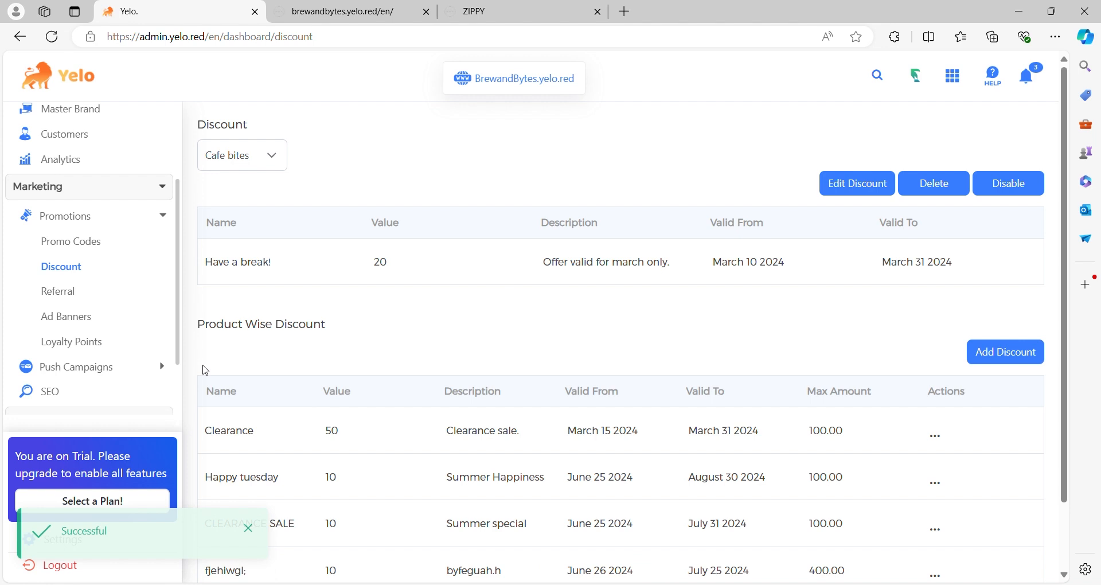
- View the Push Campaigns options, and review the notification settings for restaurants and customers down to the printer template
left_click(142, 367)
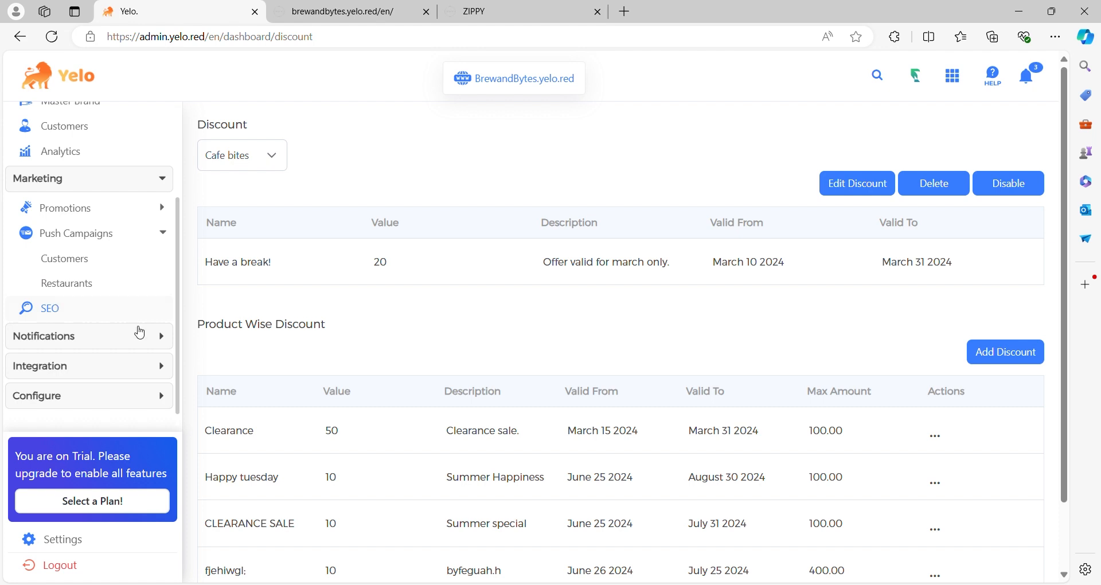
left_click(149, 335)
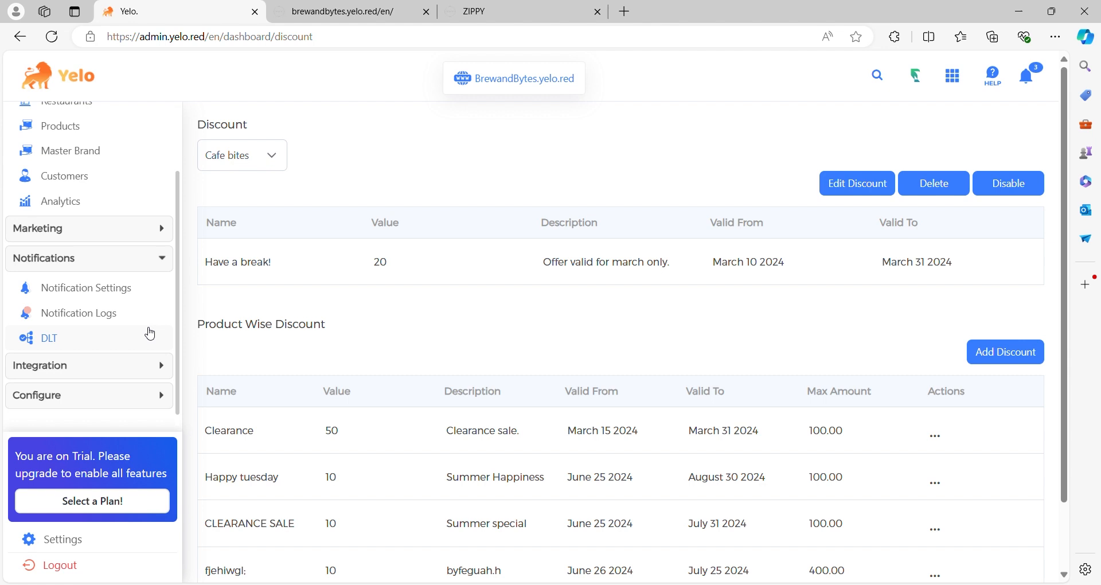
left_click(128, 291)
scroll(385, 401, "down", 2)
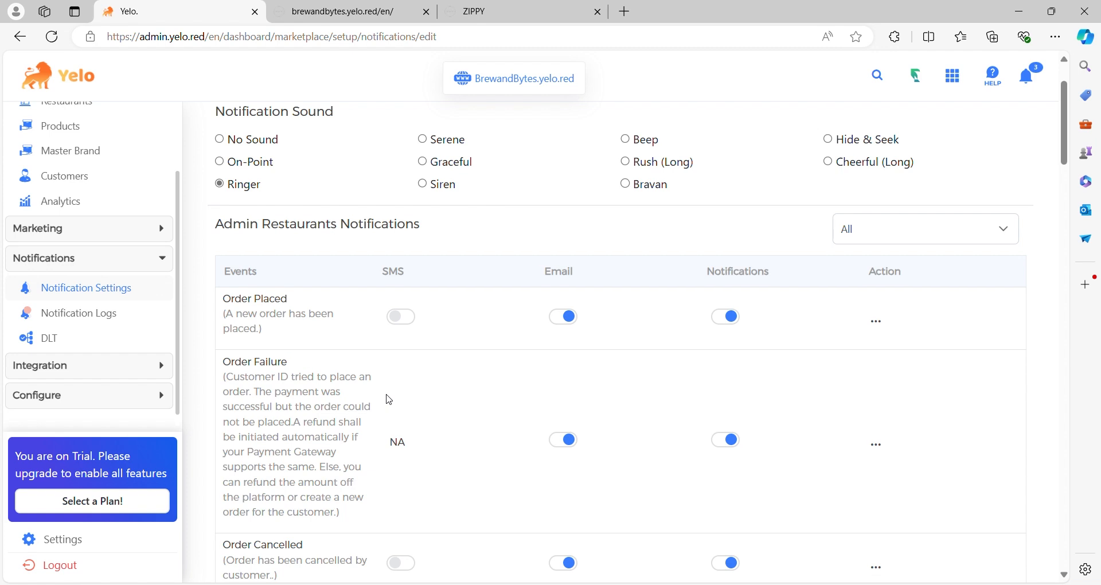
scroll(389, 401, "down", 1)
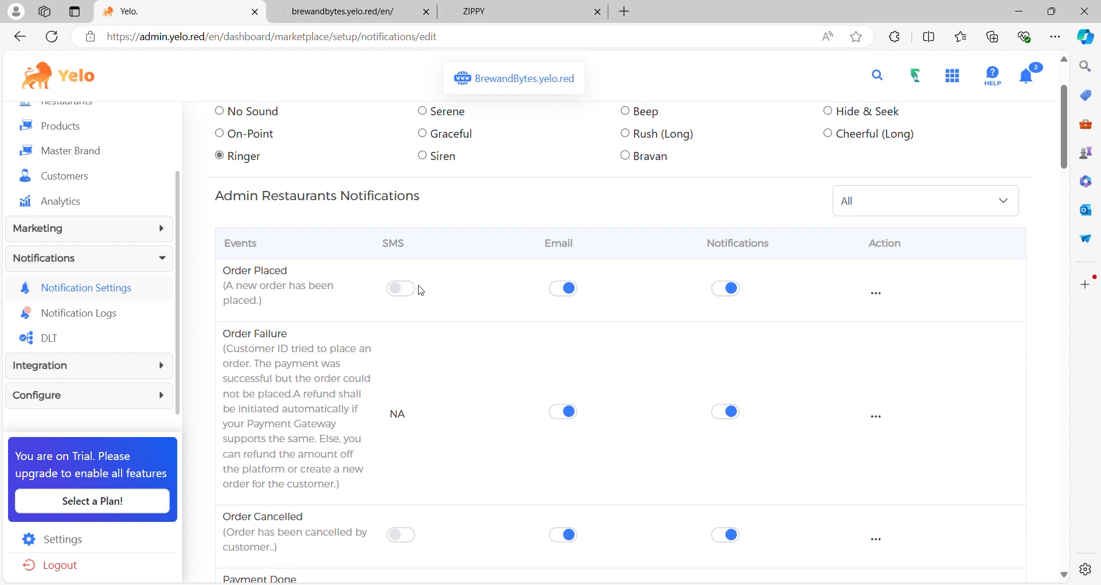
scroll(421, 291, "down", 5)
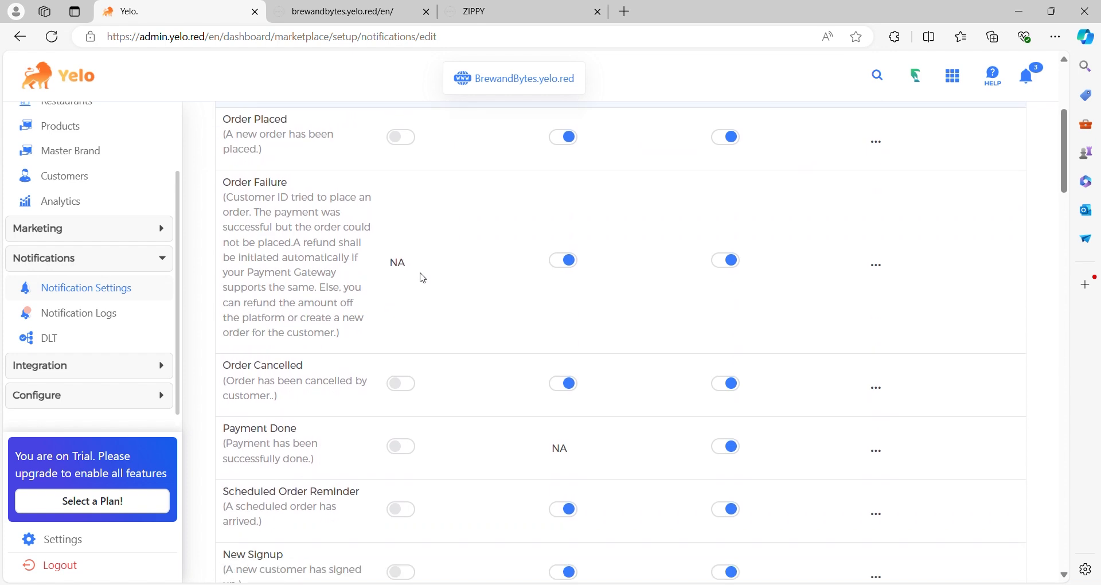
scroll(423, 278, "down", 20)
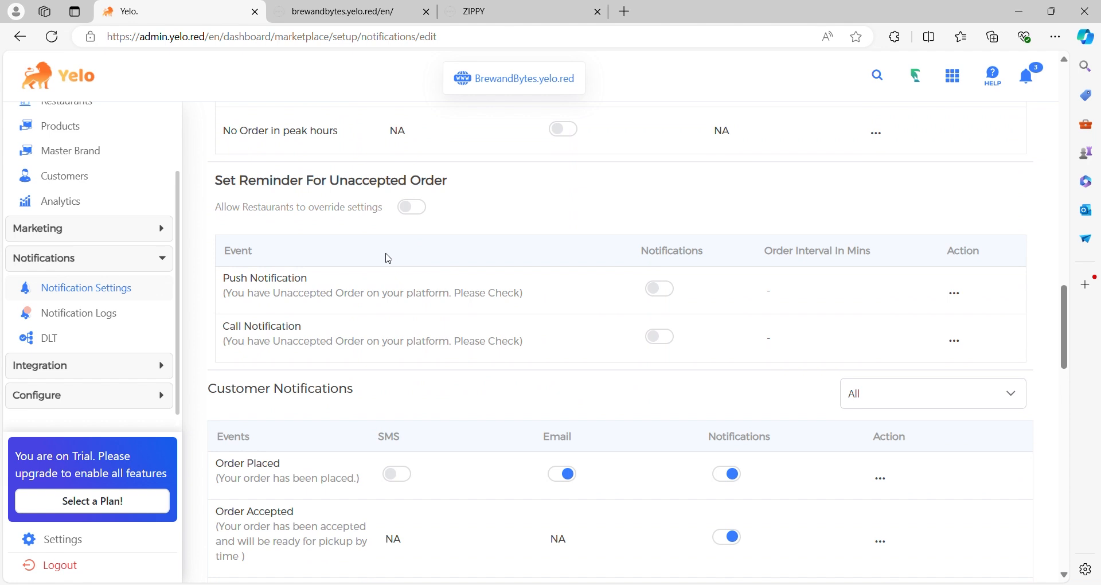
scroll(389, 259, "down", 4)
scroll(389, 259, "down", 15)
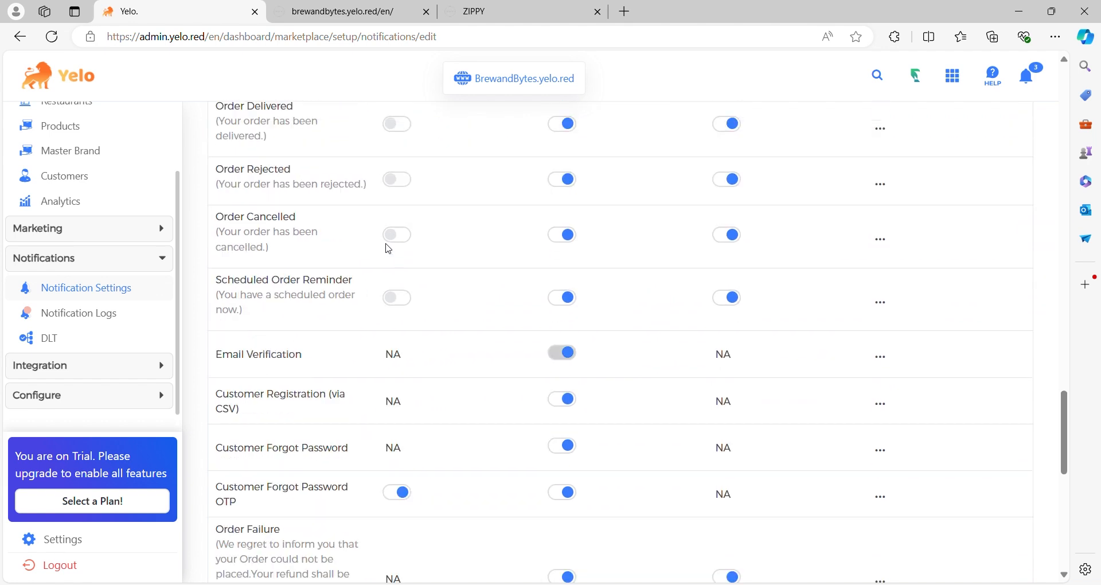
scroll(386, 244, "up", 1)
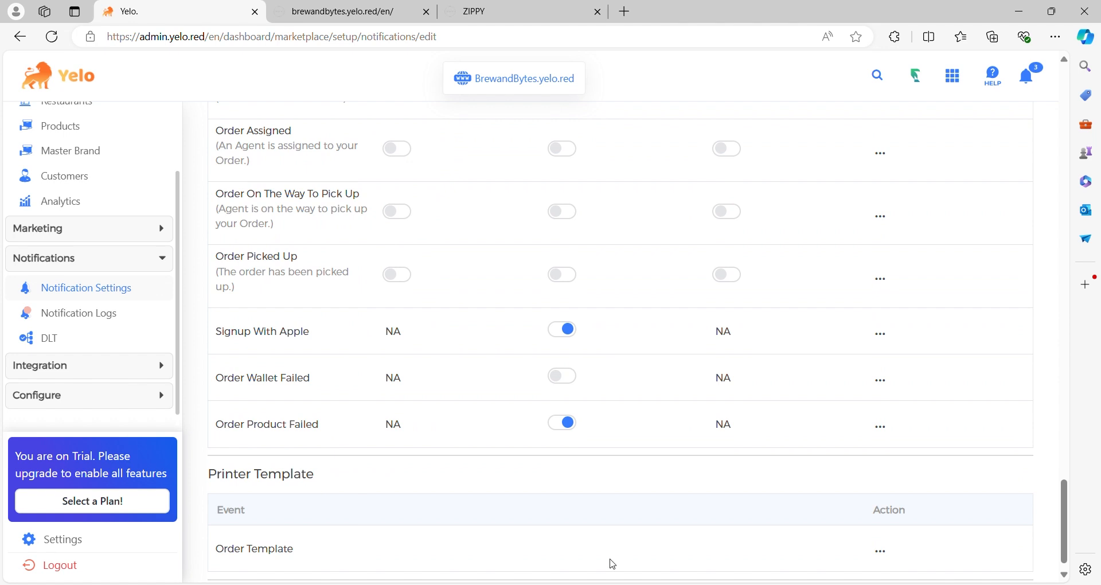
- View the notification logs and the DLT configuration, and check which integration options are offered
left_click(102, 324)
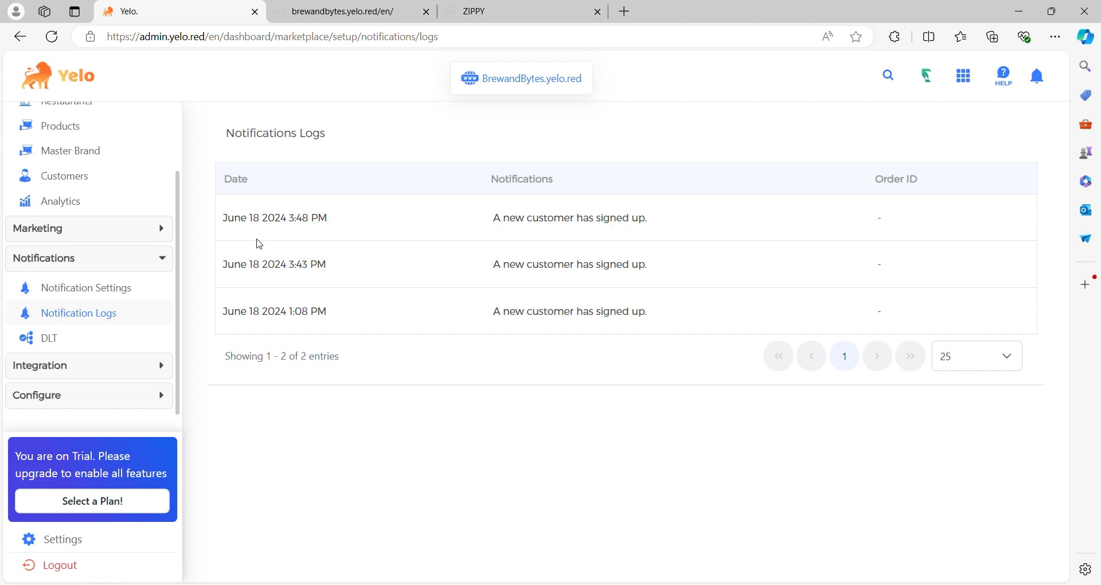
left_click(51, 350)
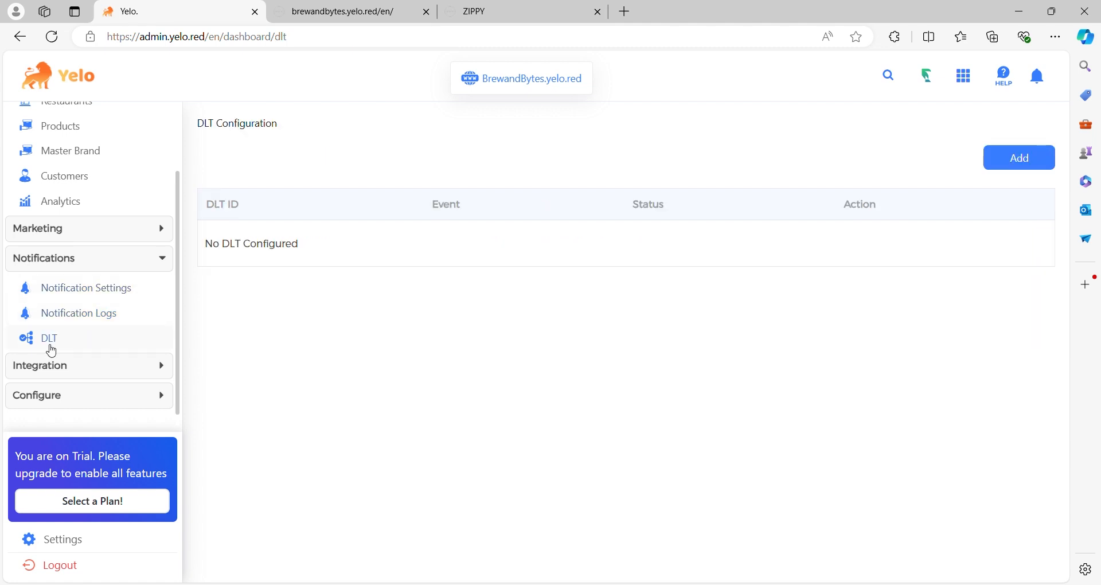
left_click(112, 365)
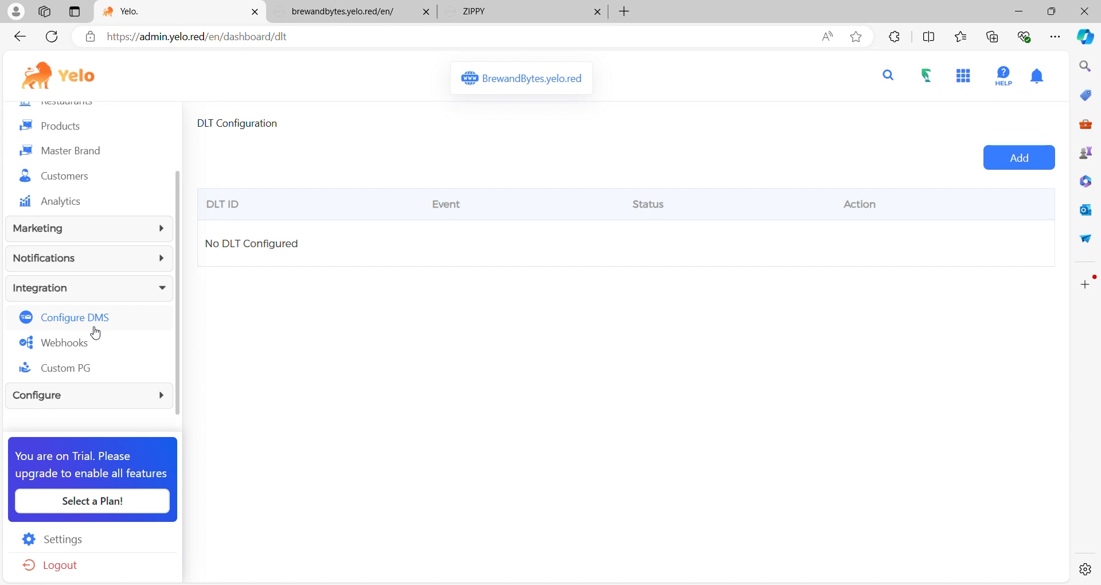
left_click(150, 293)
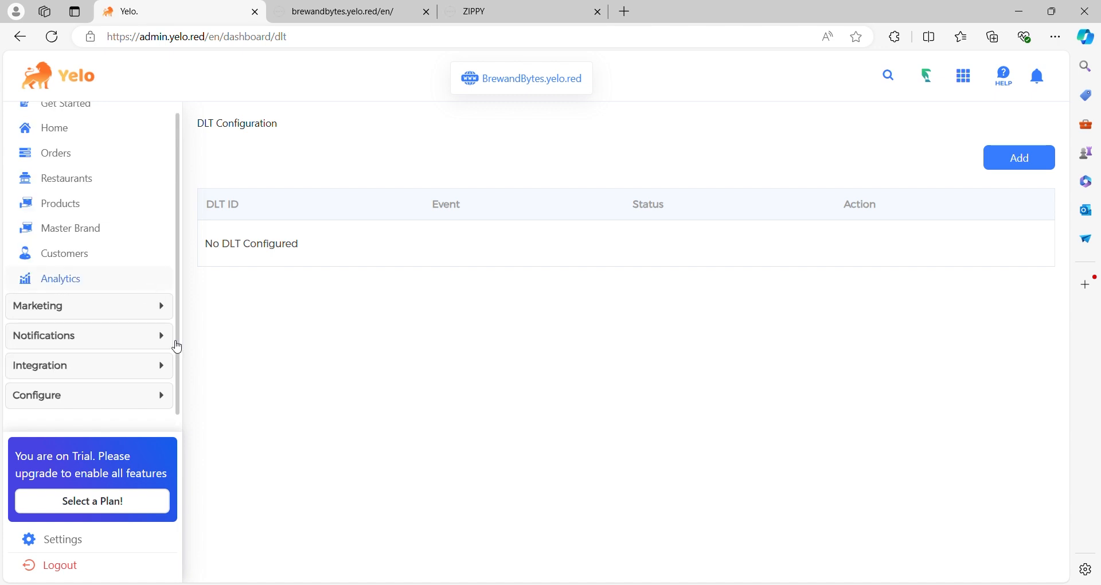
- Review the marketplace's design layout settings, from banner images and colours to the customer visibility options
left_click(167, 387)
scroll(166, 392, "down", 2)
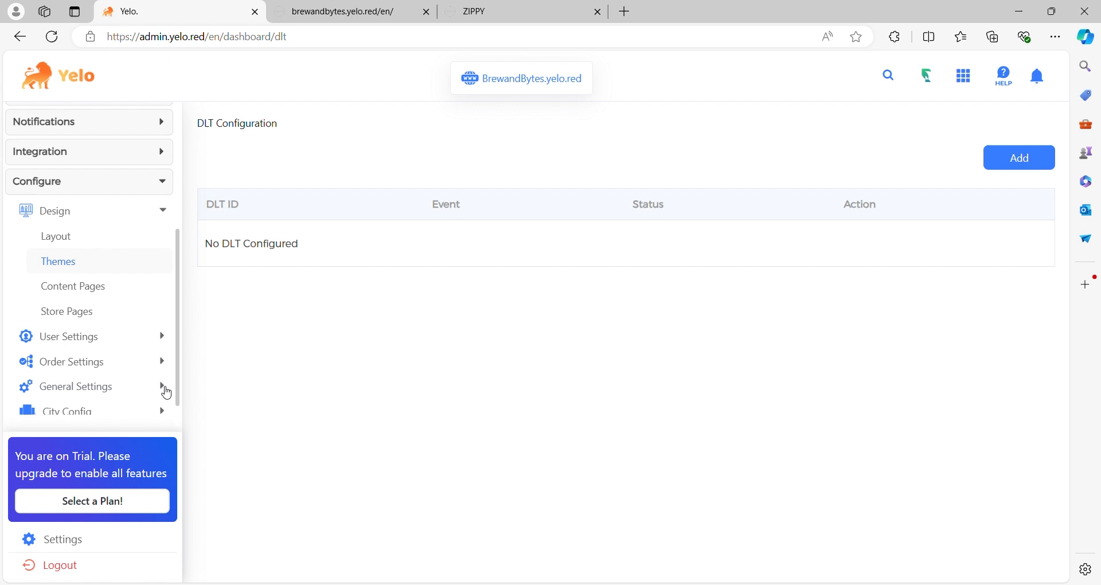
left_click(66, 233)
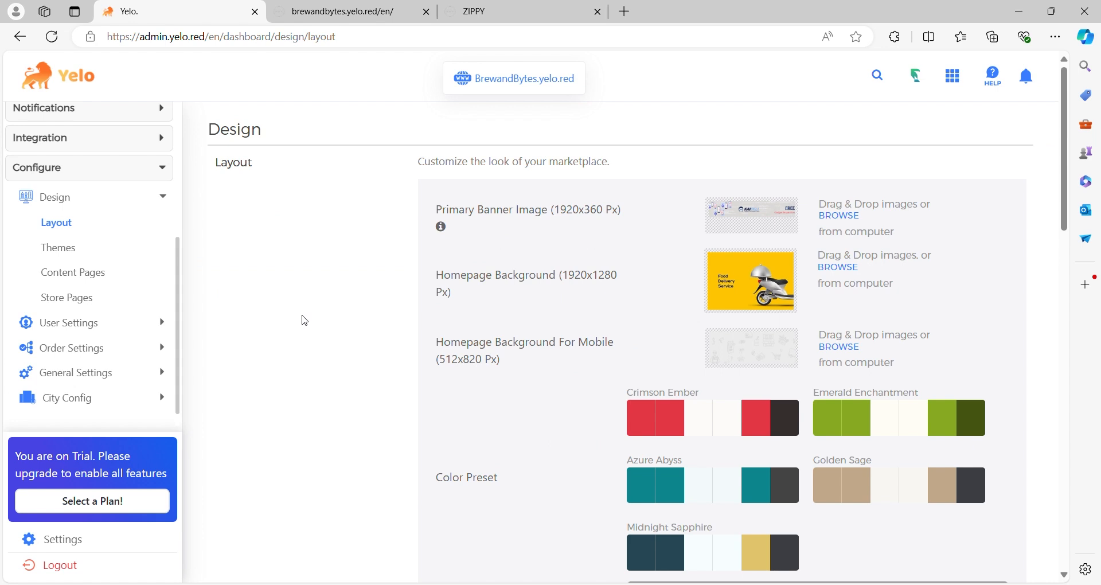
scroll(305, 321, "down", 4)
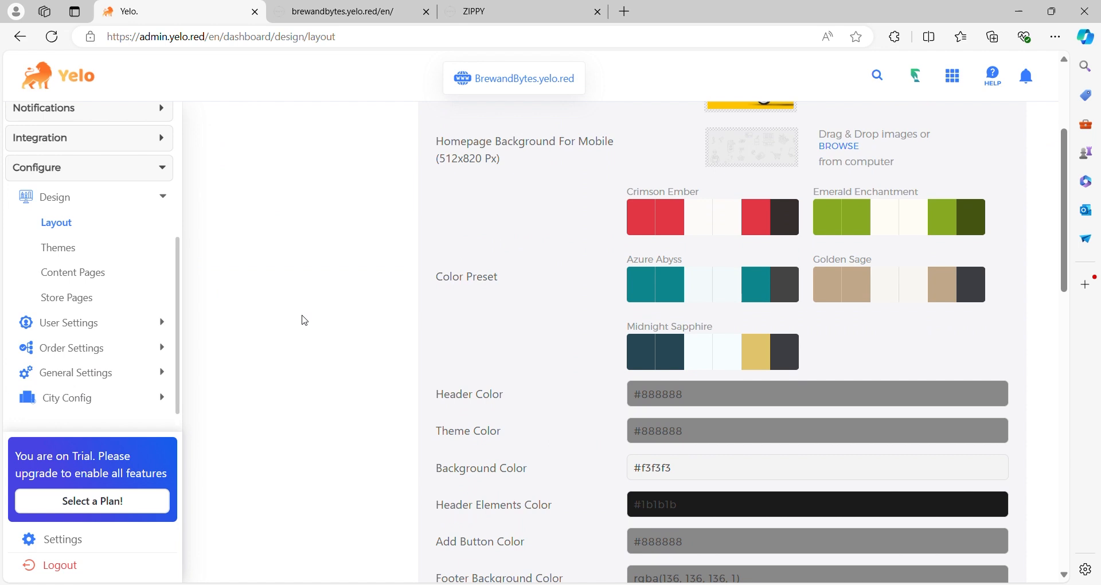
scroll(304, 321, "down", 8)
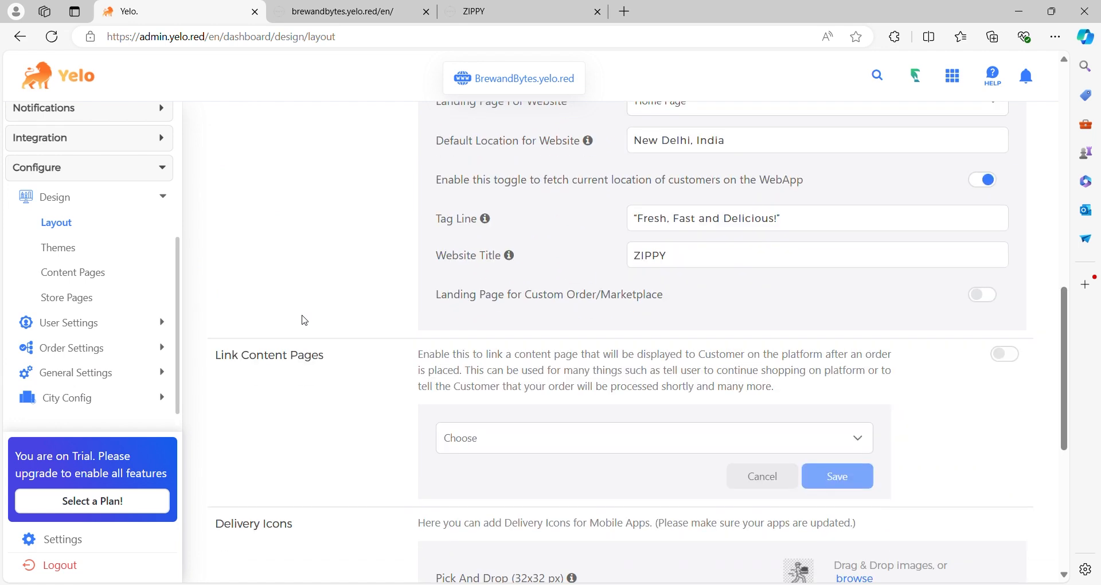
scroll(305, 321, "down", 7)
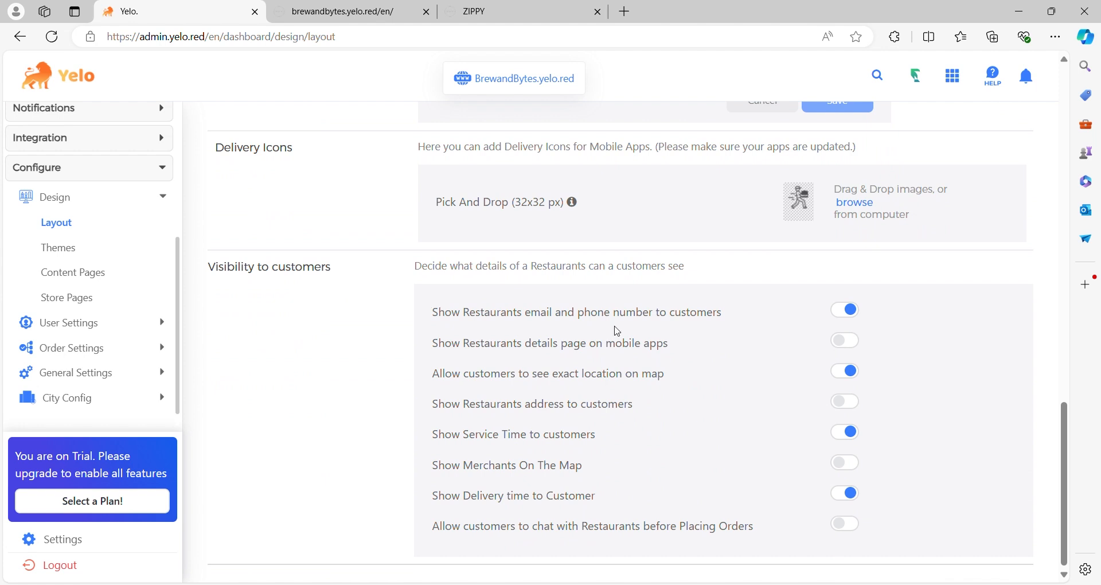
- Browse the ready-made theme templates in the Themes Library and close the list
left_click(86, 254)
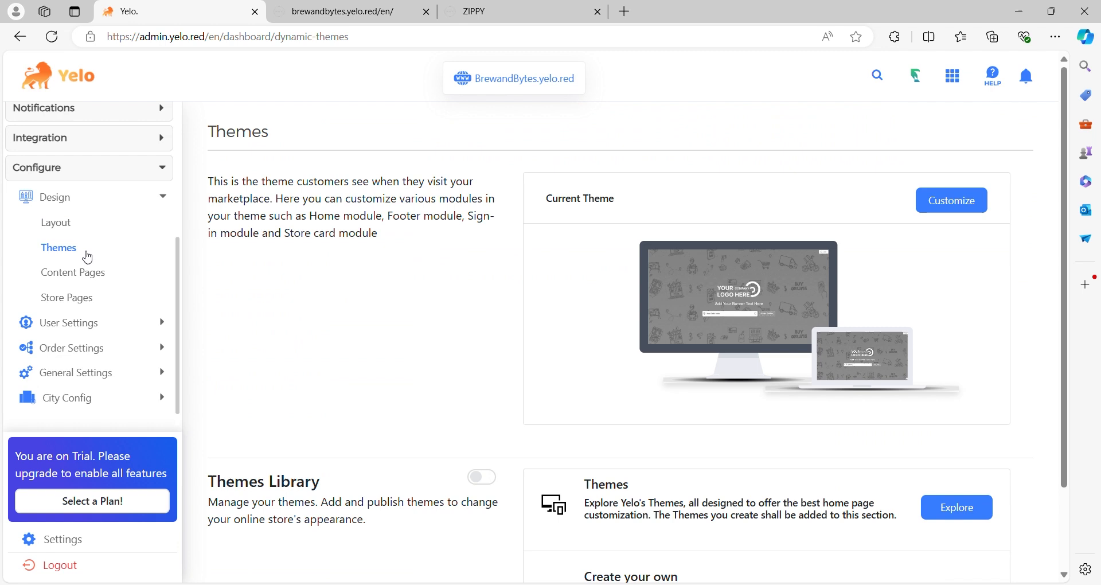
left_click(950, 507)
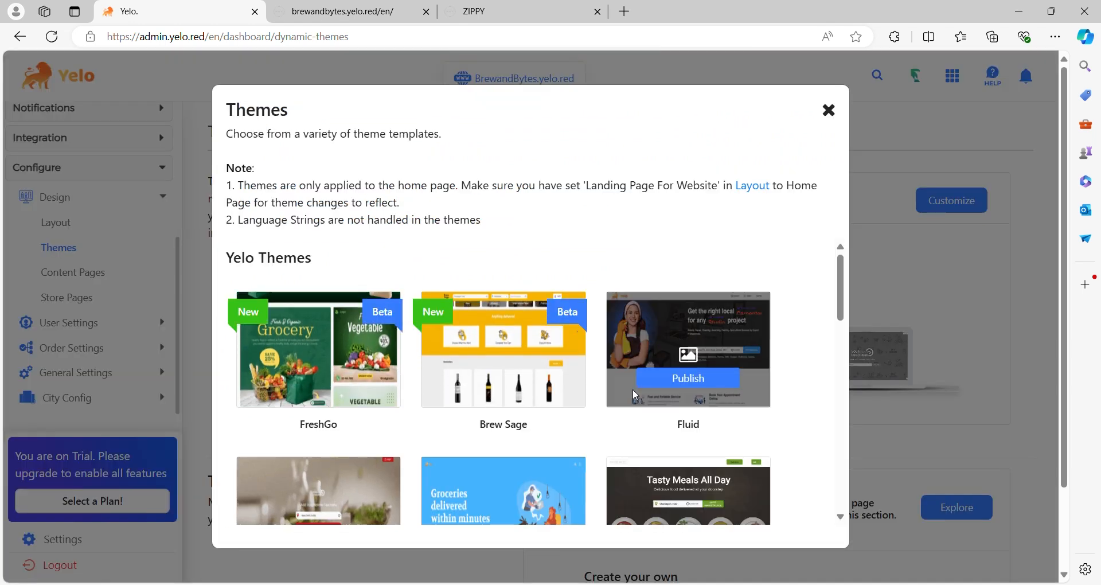
scroll(636, 395, "down", 10)
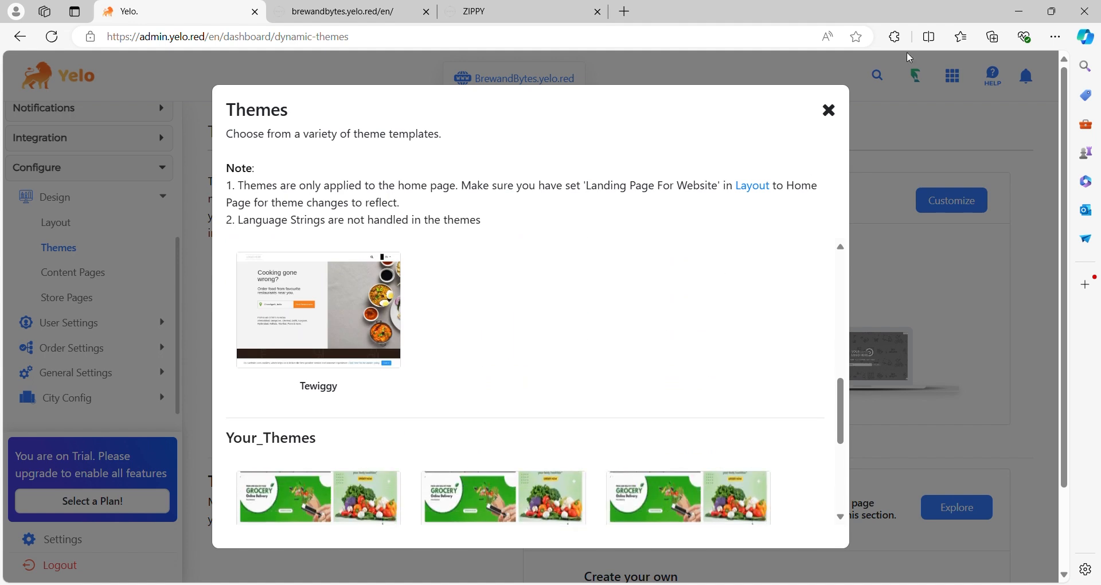
left_click(828, 114)
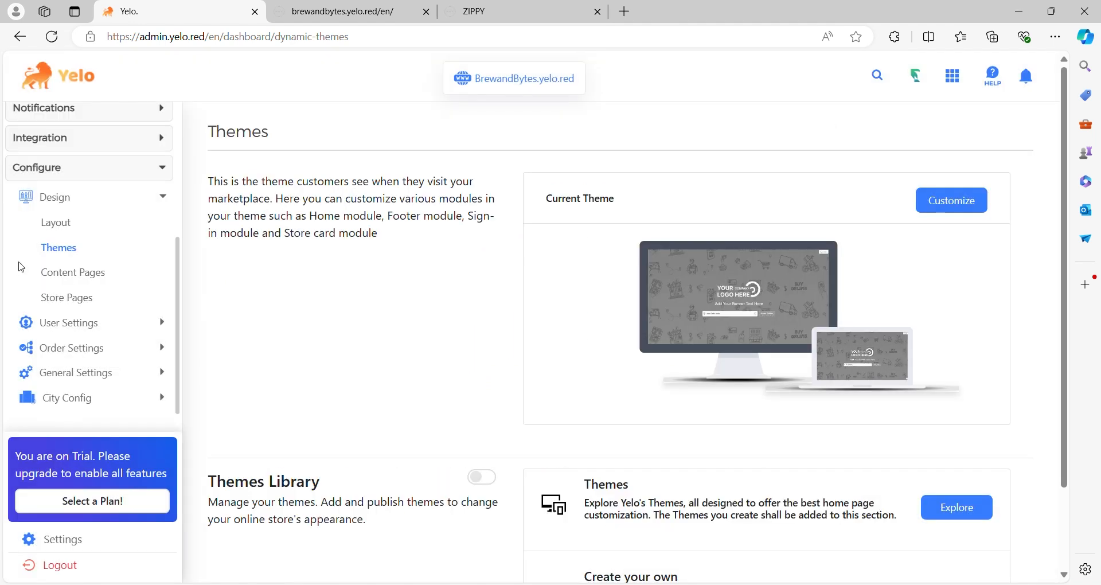
- View the content and store page lists and the customer signup settings
left_click(63, 274)
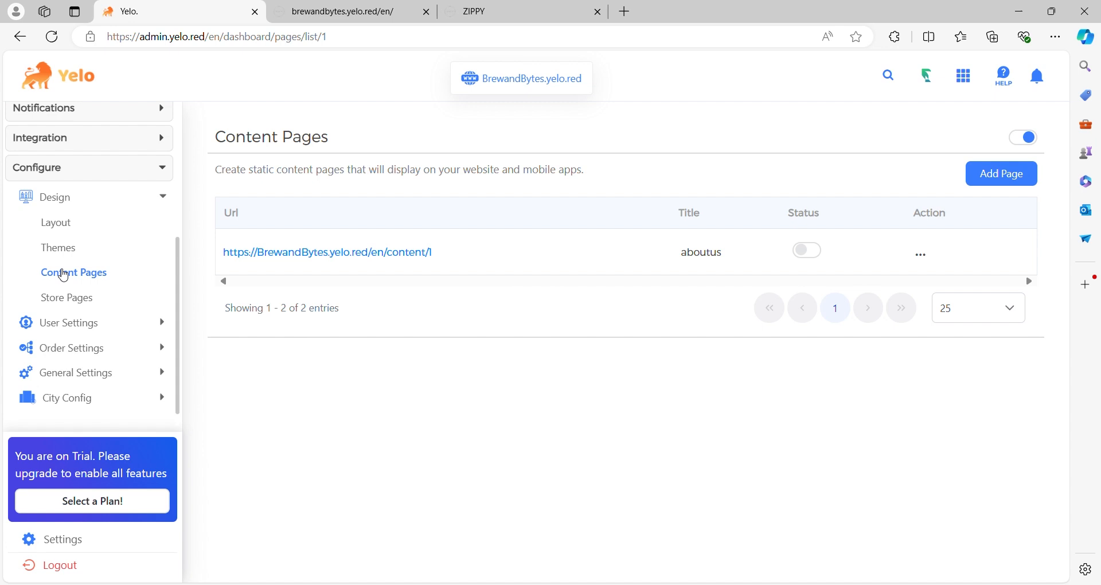
left_click(70, 304)
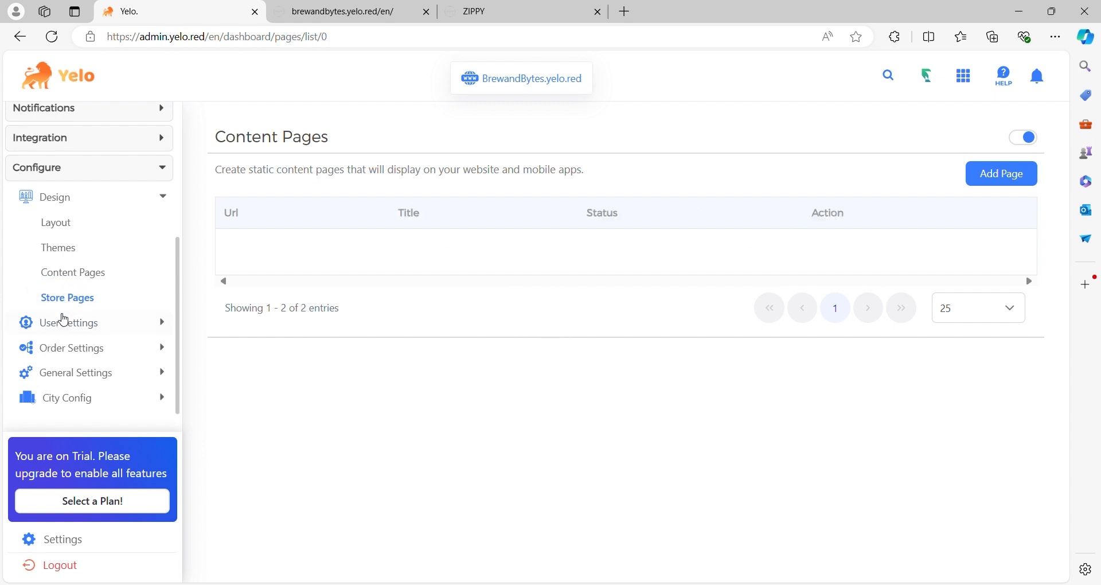
left_click(64, 323)
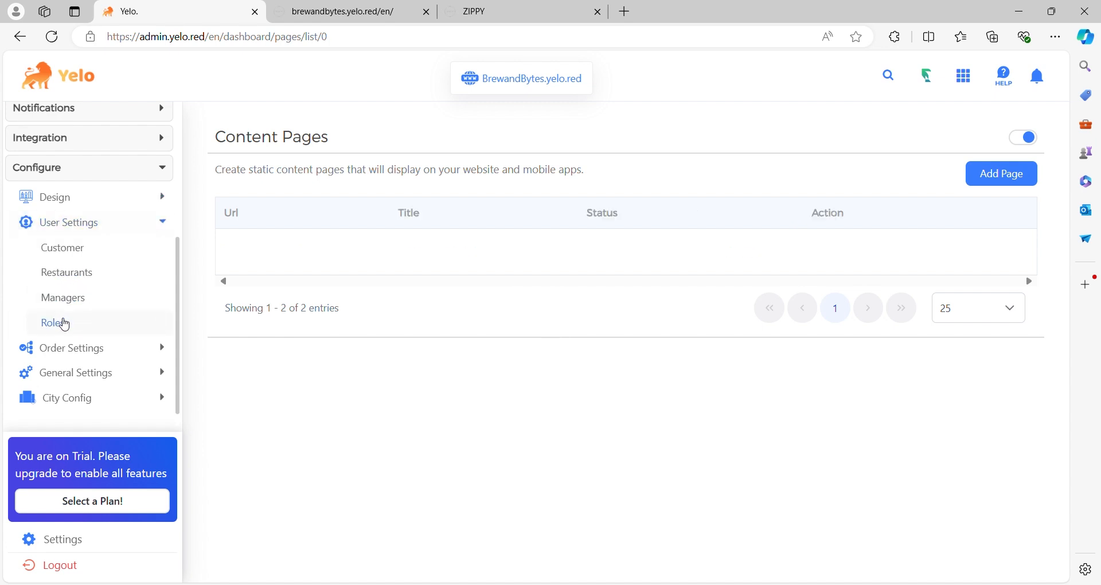
left_click(66, 250)
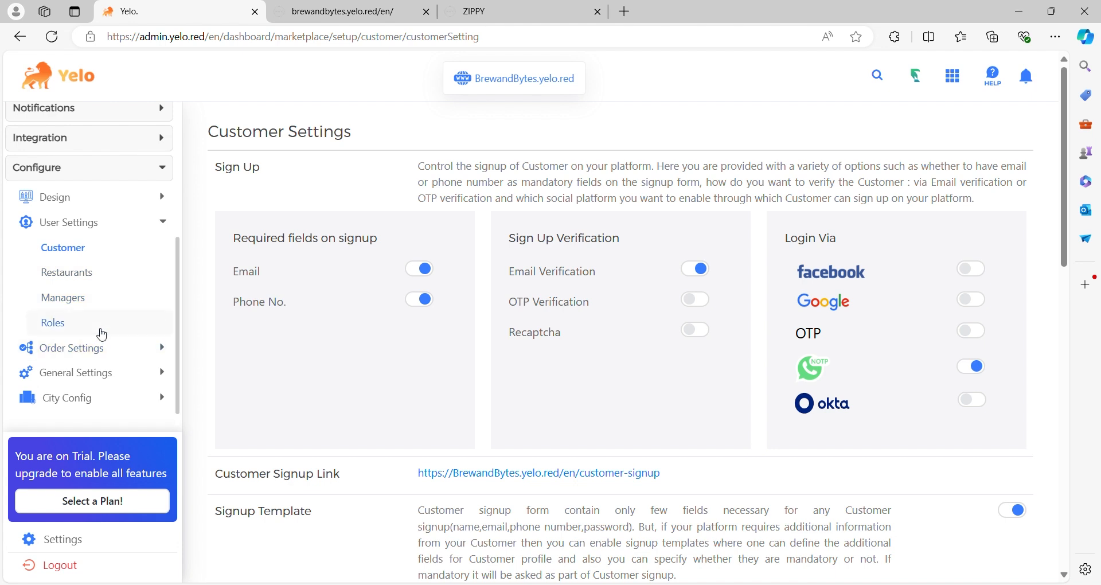
- Turn off the Veg Only filter in the catalog section of the order settings
left_click(106, 348)
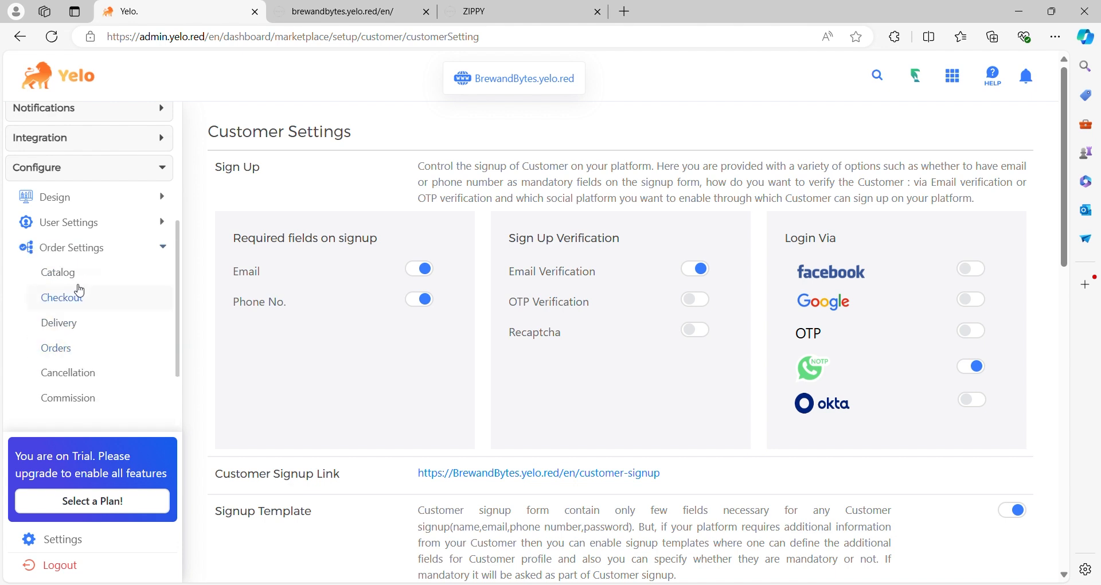
left_click(73, 274)
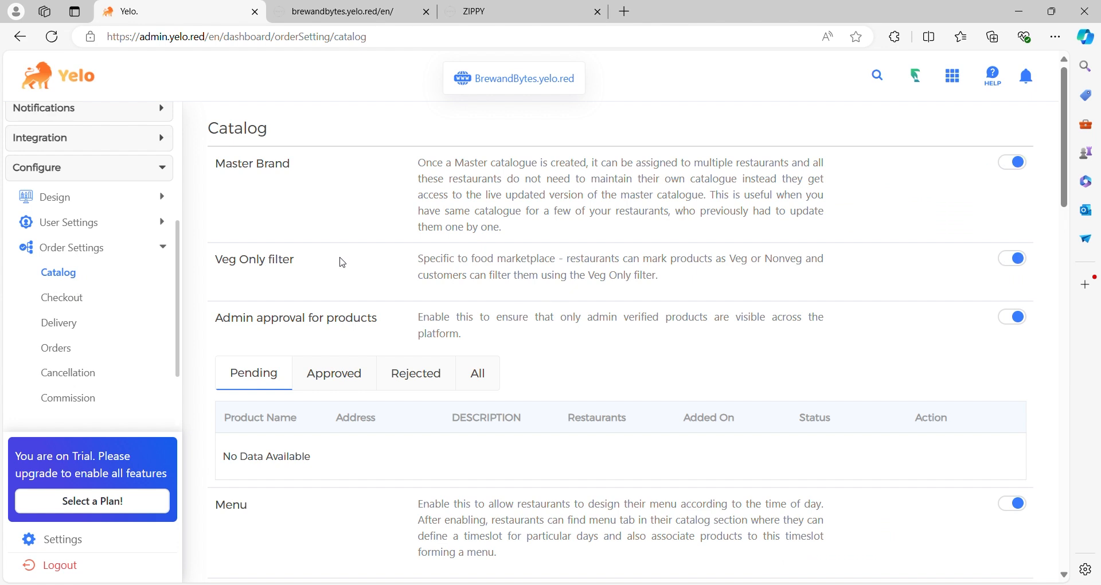
scroll(374, 287, "down", 4)
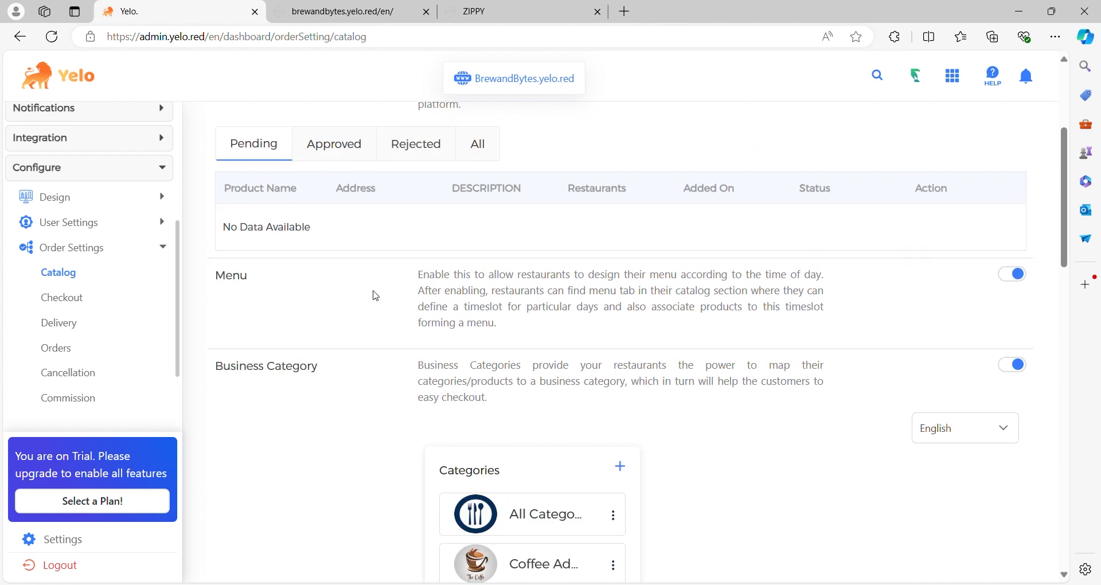
scroll(376, 296, "up", 4)
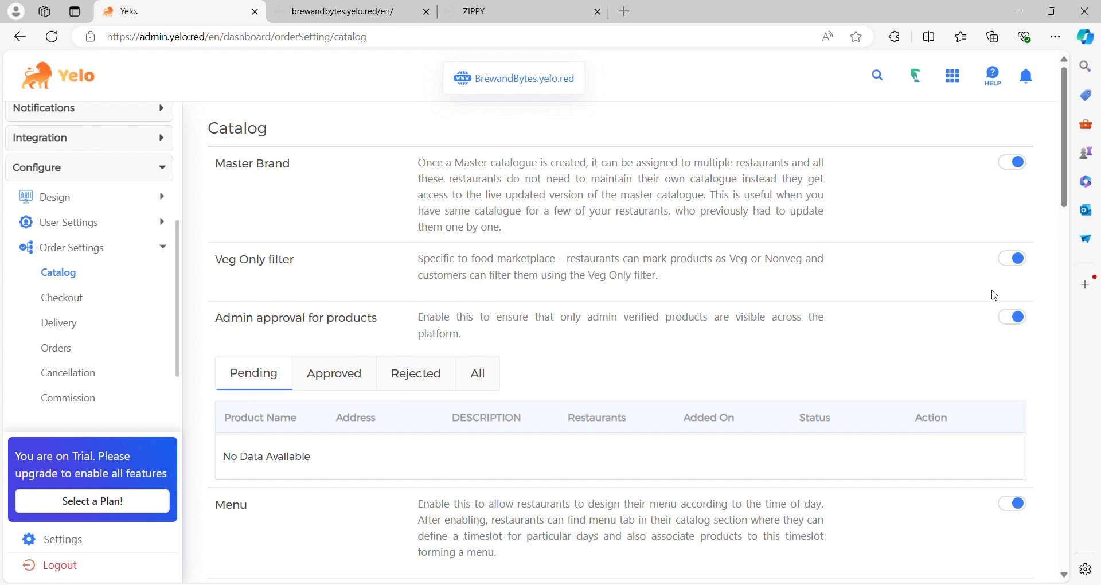
left_click(1010, 259)
- Review the remaining catalog settings, from product approval and menu to business categories and their custom fields
scroll(430, 198, "down", 2)
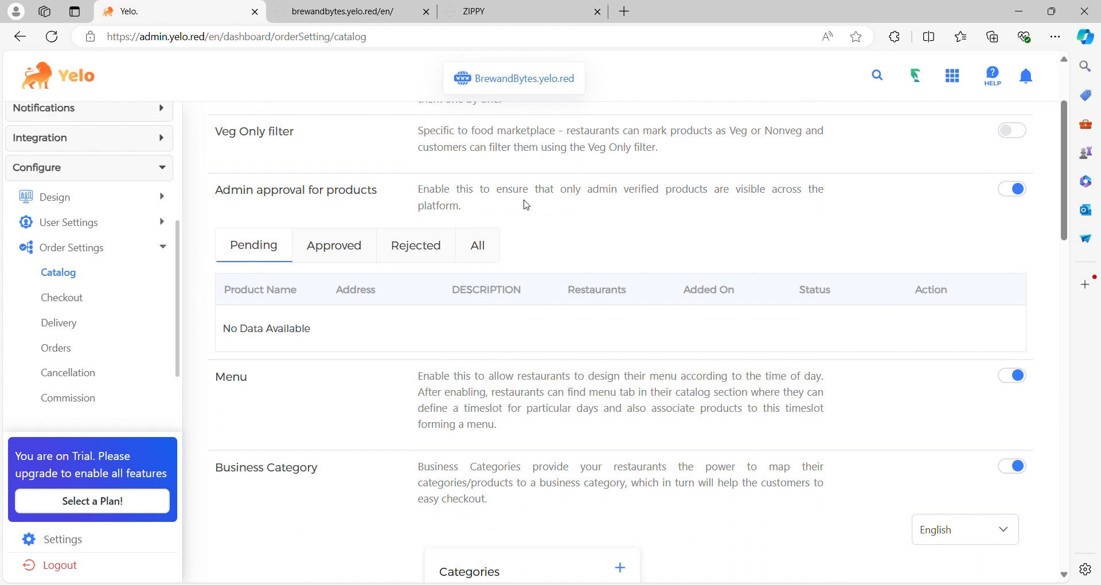
scroll(527, 205, "down", 5)
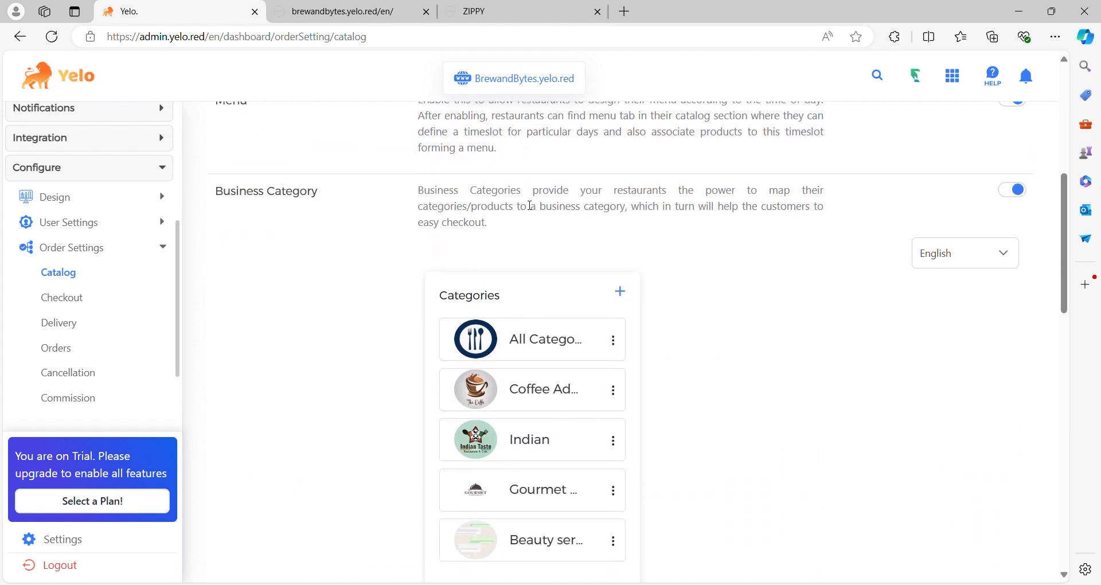
scroll(529, 205, "down", 5)
scroll(529, 205, "down", 8)
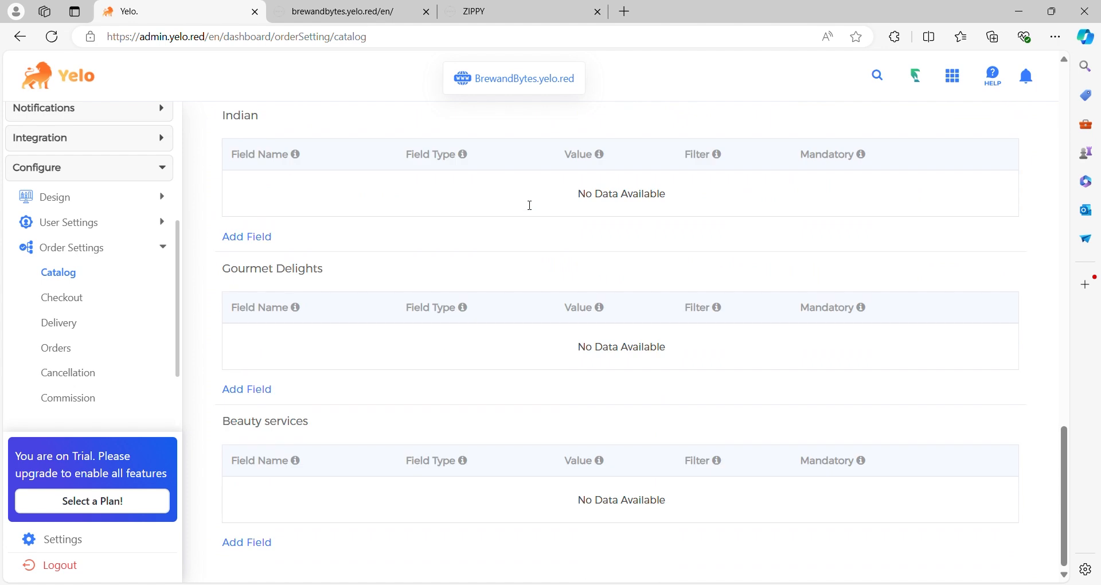
- Review the checkout settings, including payment options, address fields and the checkout and custom order templates
left_click(76, 295)
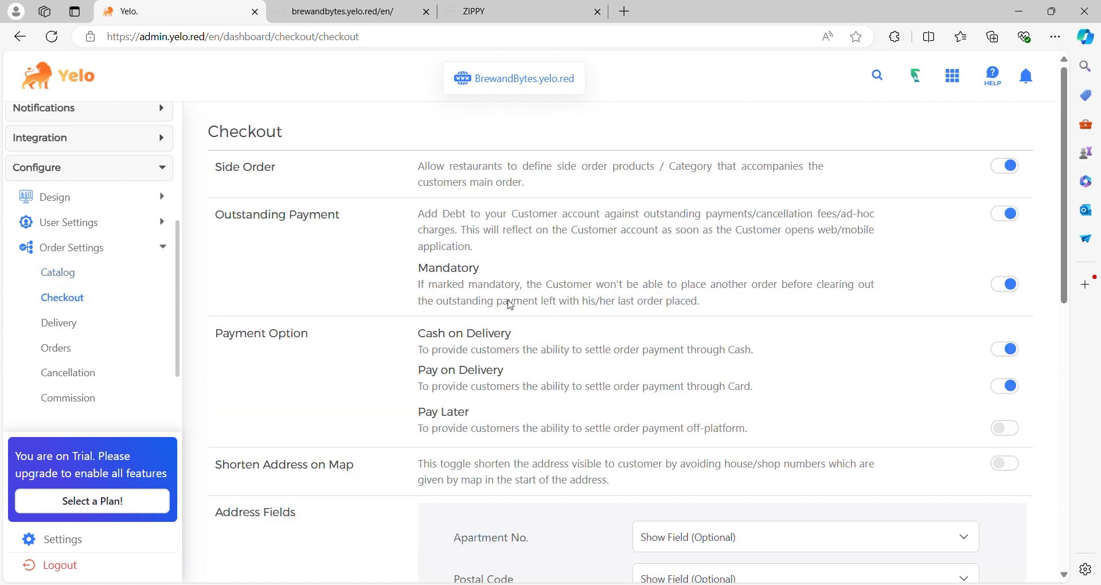
scroll(510, 304, "down", 6)
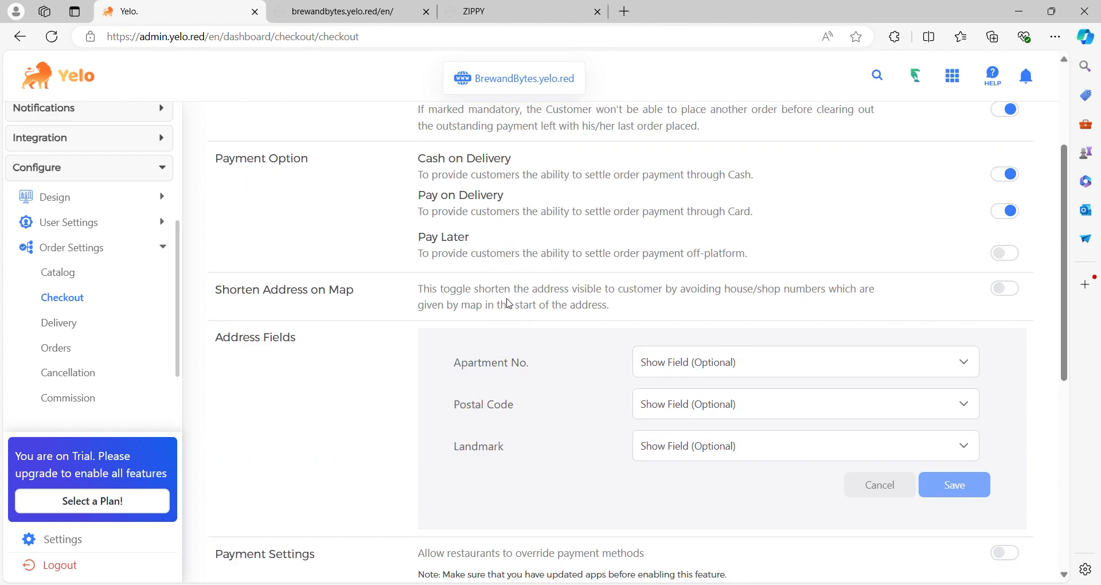
scroll(510, 304, "down", 2)
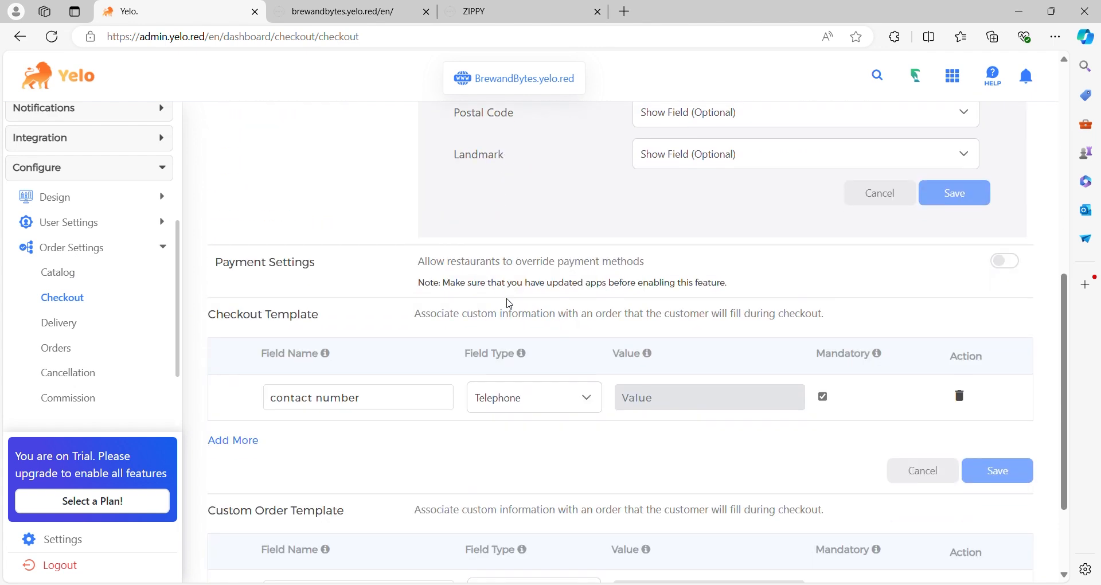
scroll(510, 303, "down", 2)
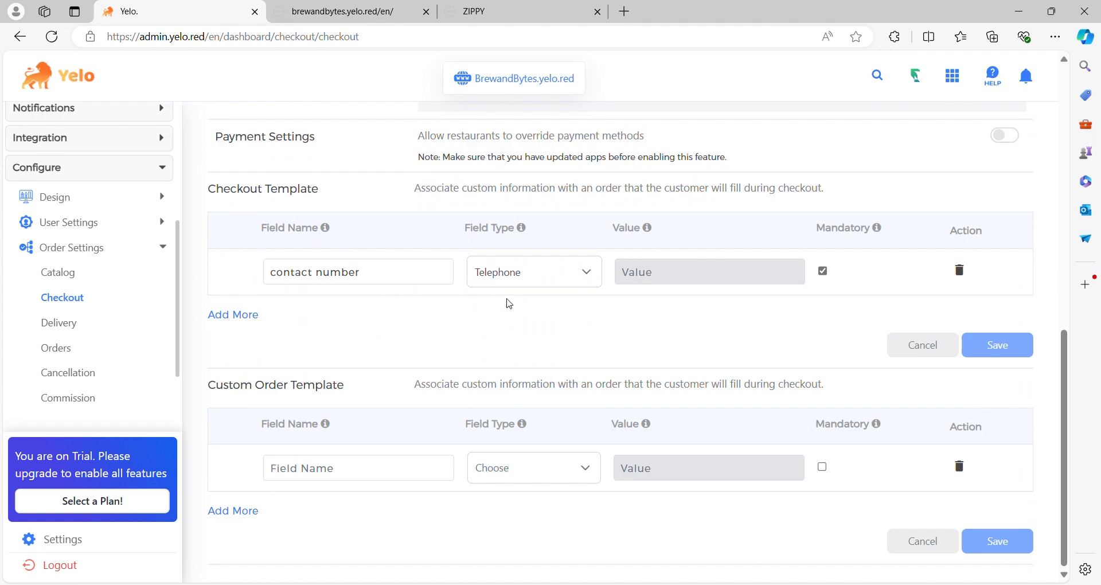
- Review the delivery settings, from delivery modes, time and free delivery to the tip configuration
left_click(63, 323)
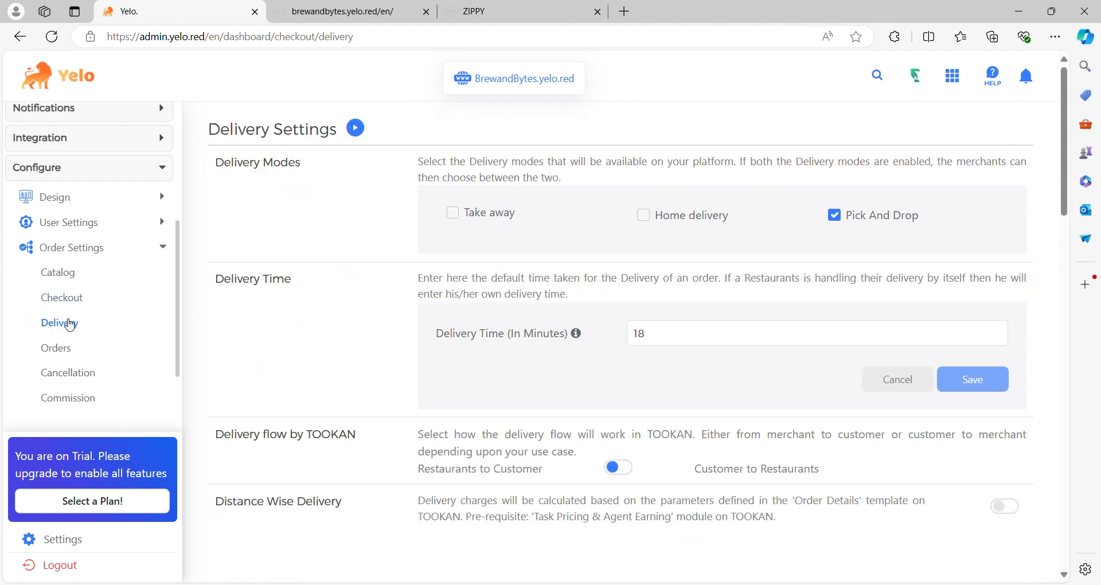
scroll(366, 287, "down", 3)
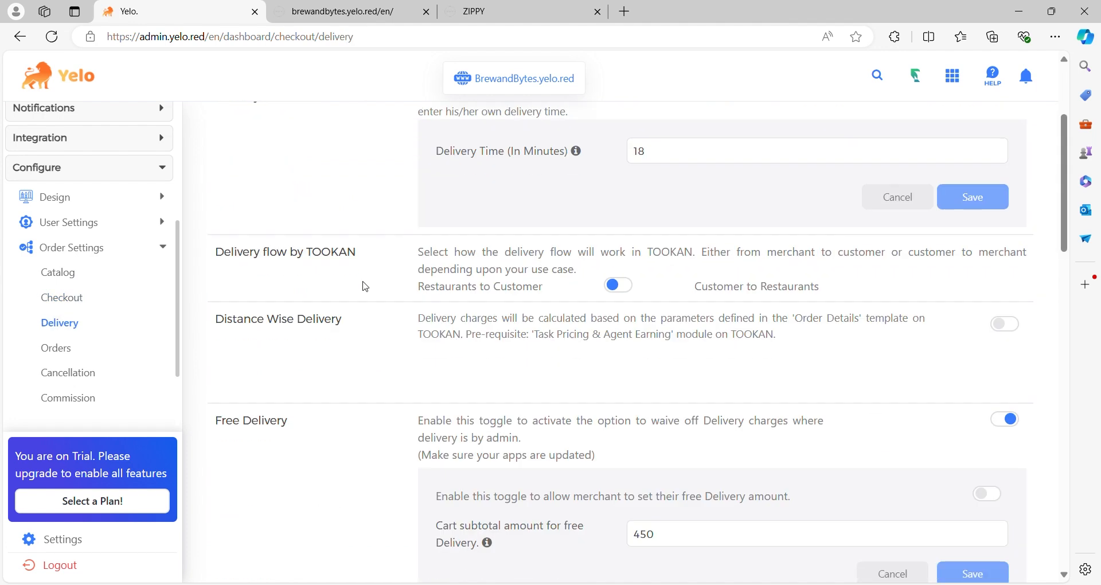
scroll(366, 287, "down", 10)
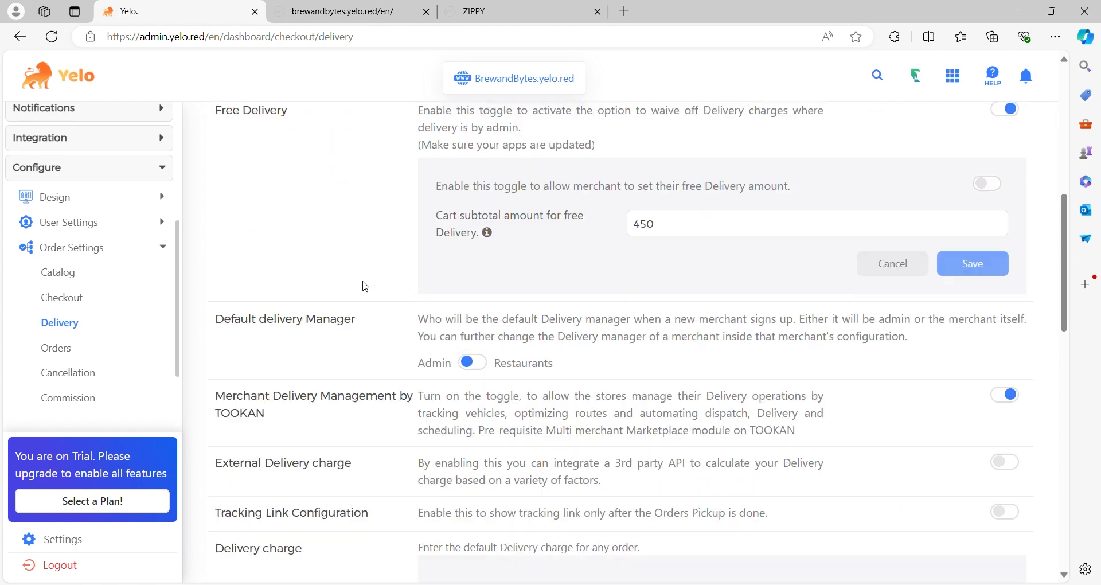
scroll(366, 287, "down", 6)
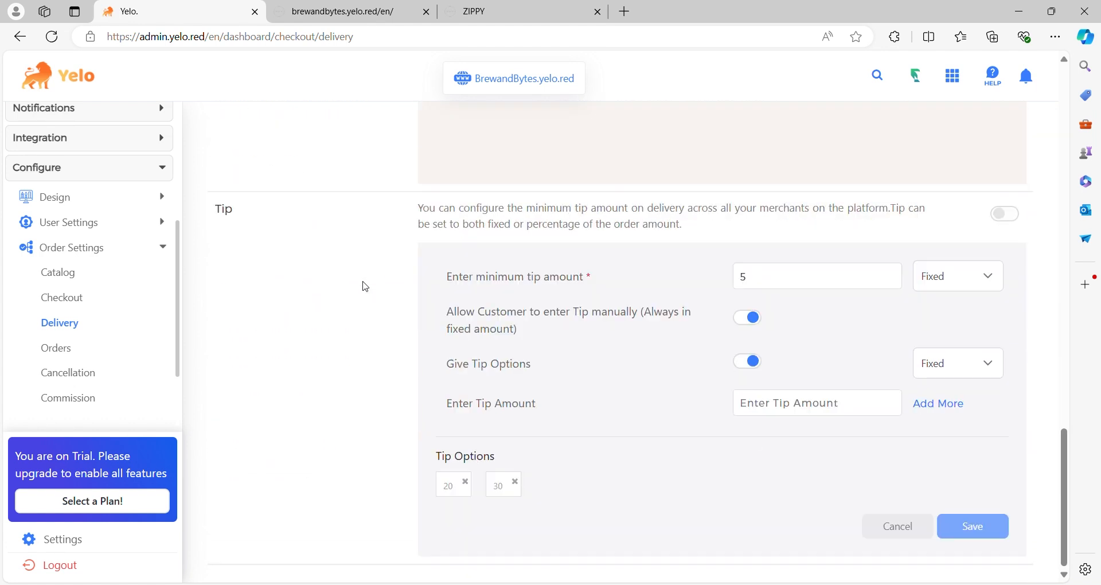
- View the settings pages for orders, cancellation and commission
left_click(73, 353)
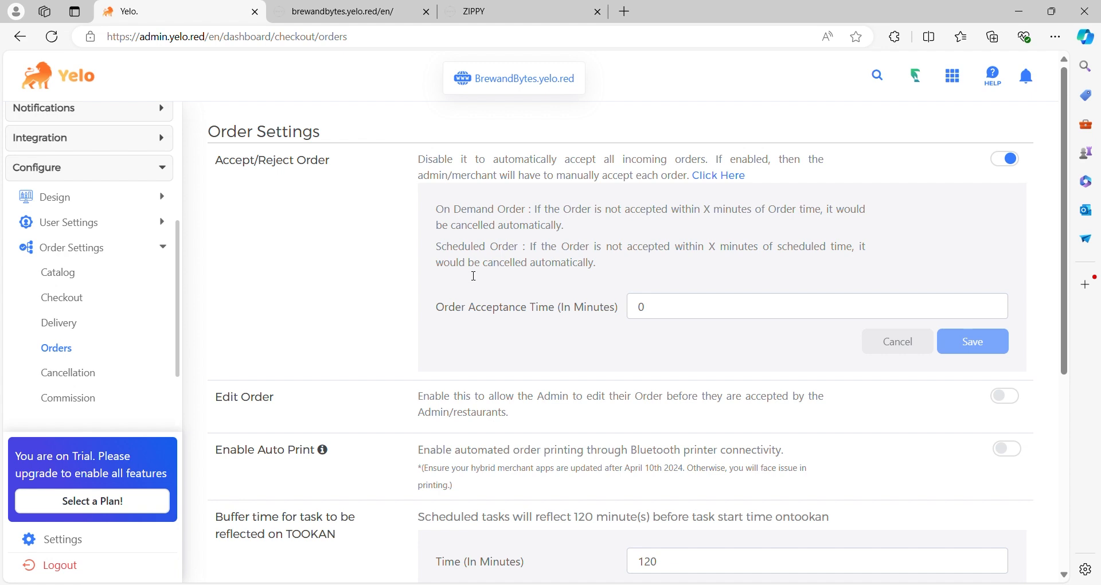
scroll(404, 298, "down", 6)
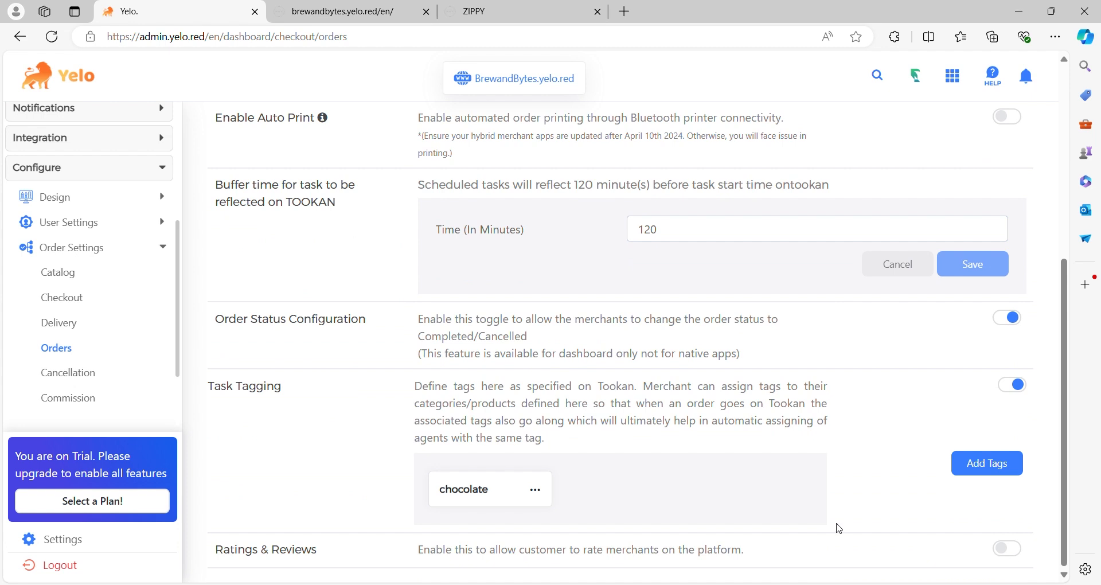
left_click(97, 372)
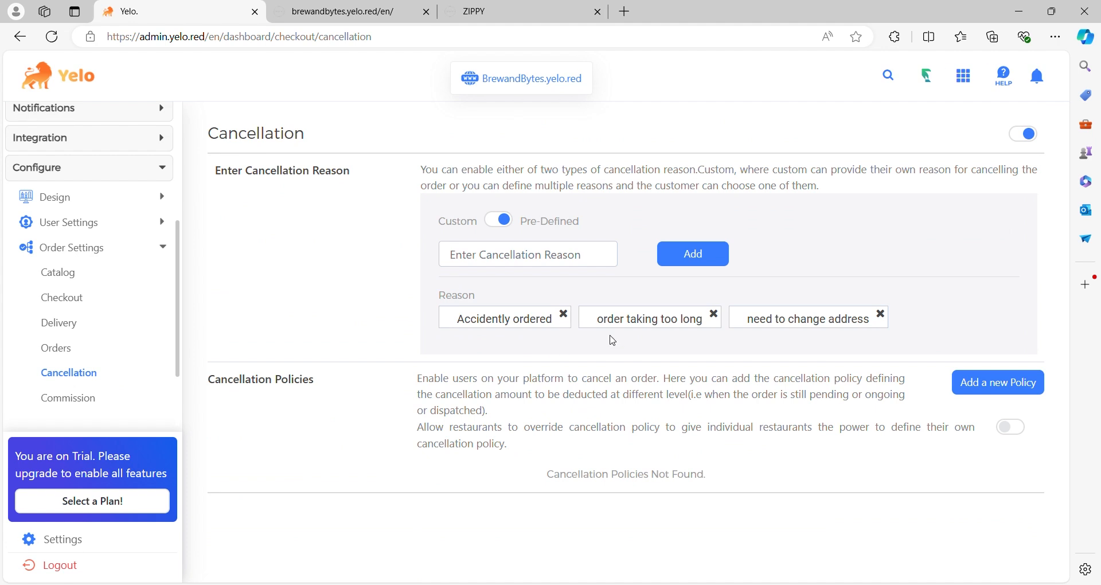
left_click(99, 399)
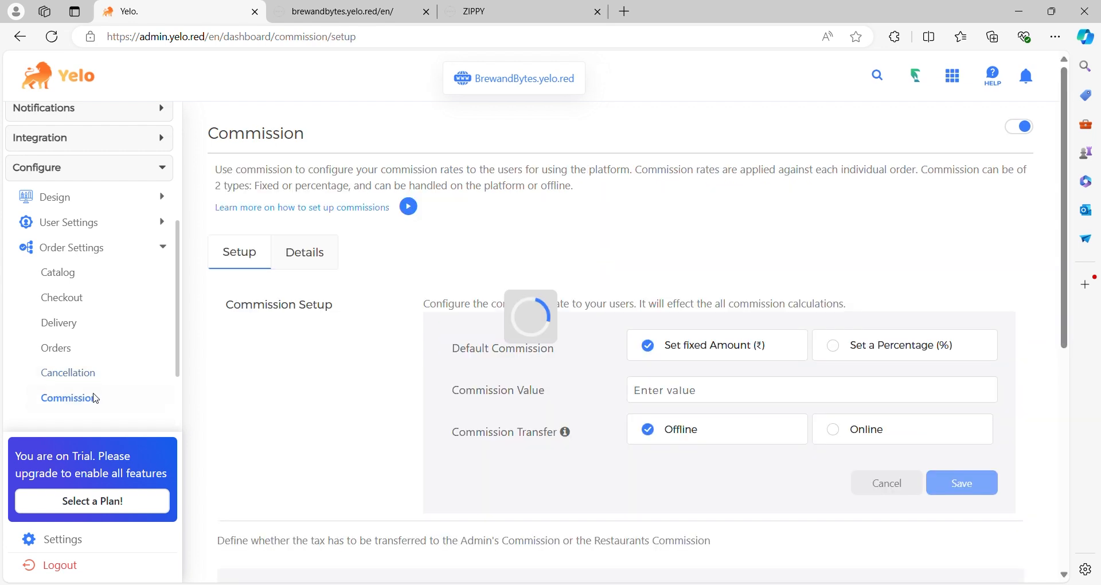
- Look over the marketplace-level taxes on the Taxes, Fees & Charges page
scroll(144, 364, "down", 1)
left_click(127, 354)
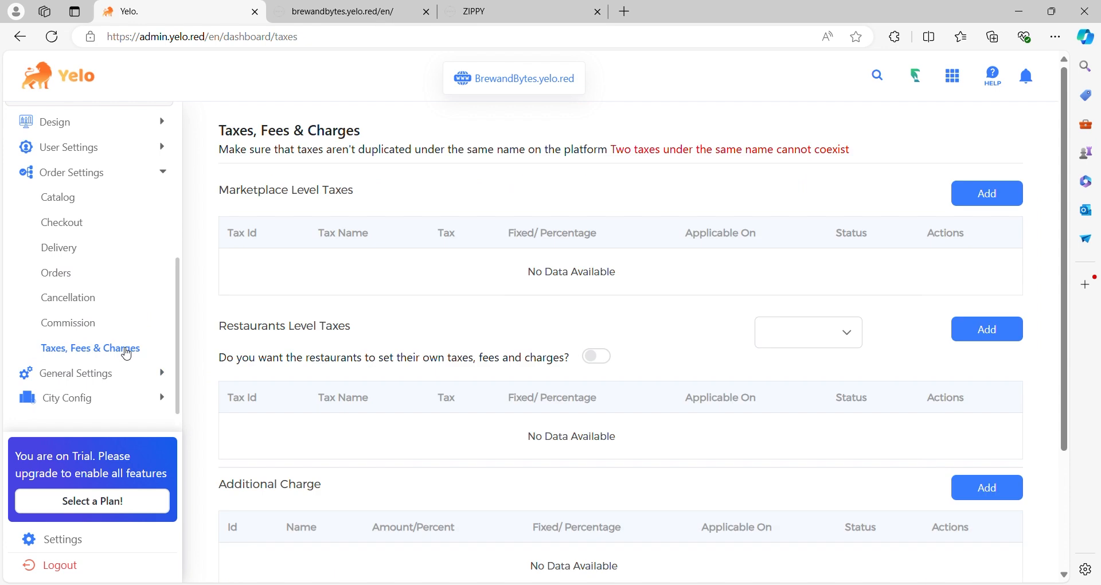
scroll(525, 241, "down", 1)
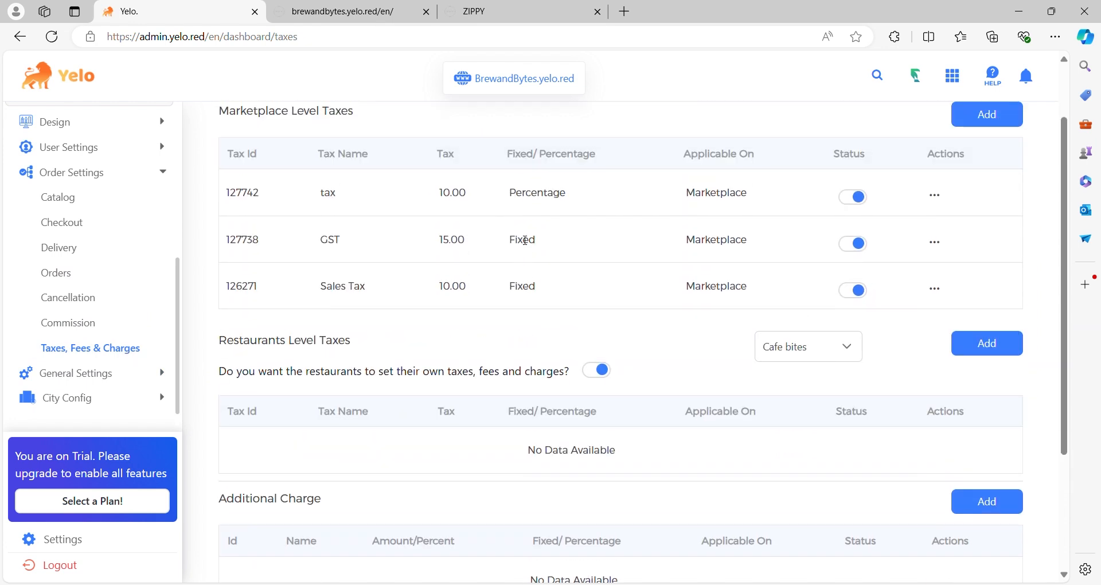
scroll(526, 240, "up", 1)
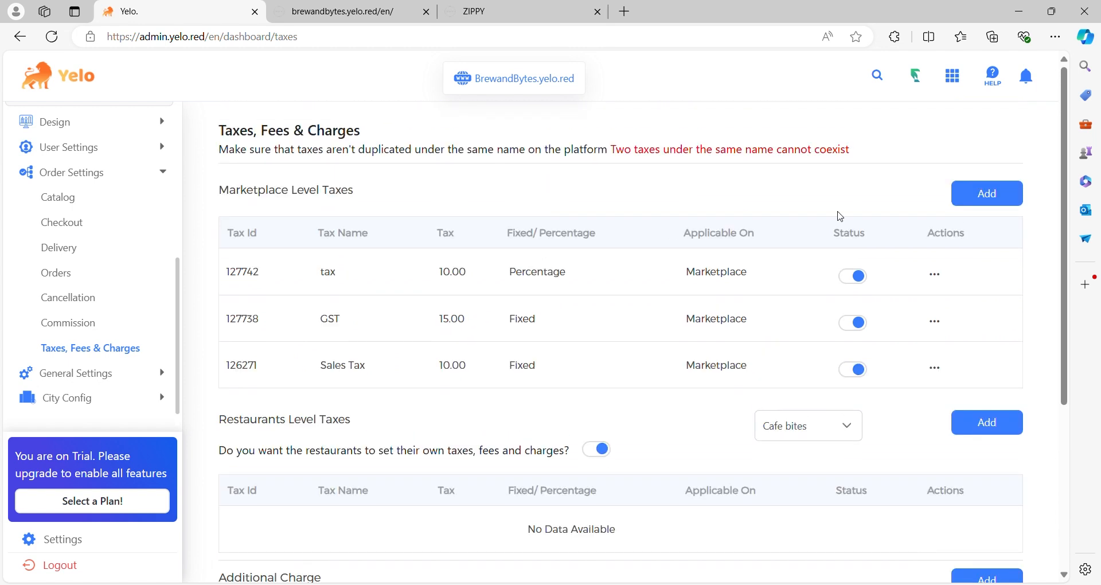
- Start a new marketplace-level tax named "marketplace tax" with amount 150, type Fixed, applied on Marketplace
left_click(968, 200)
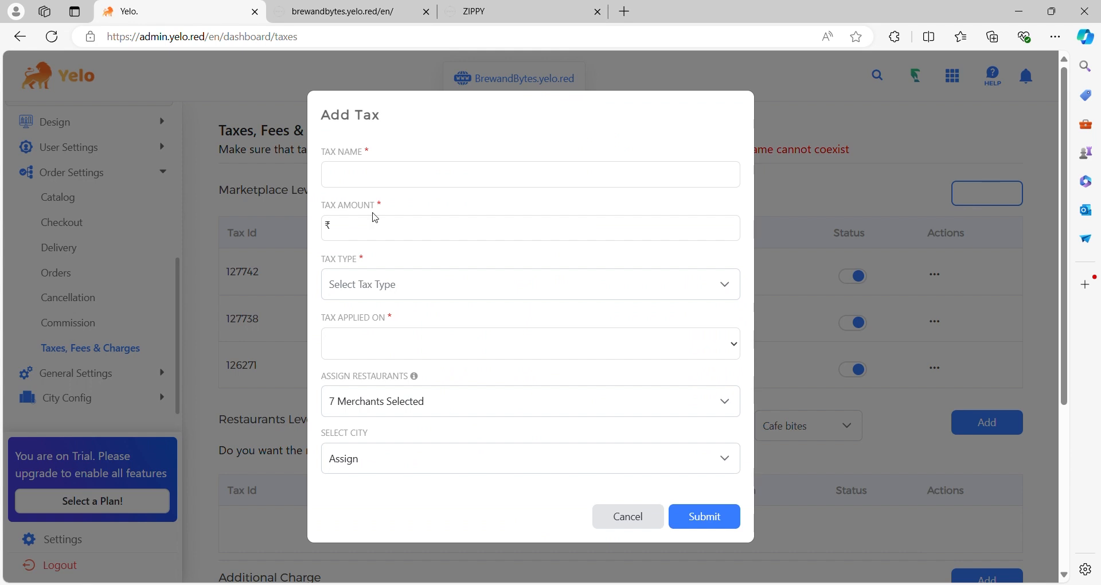
type("mark")
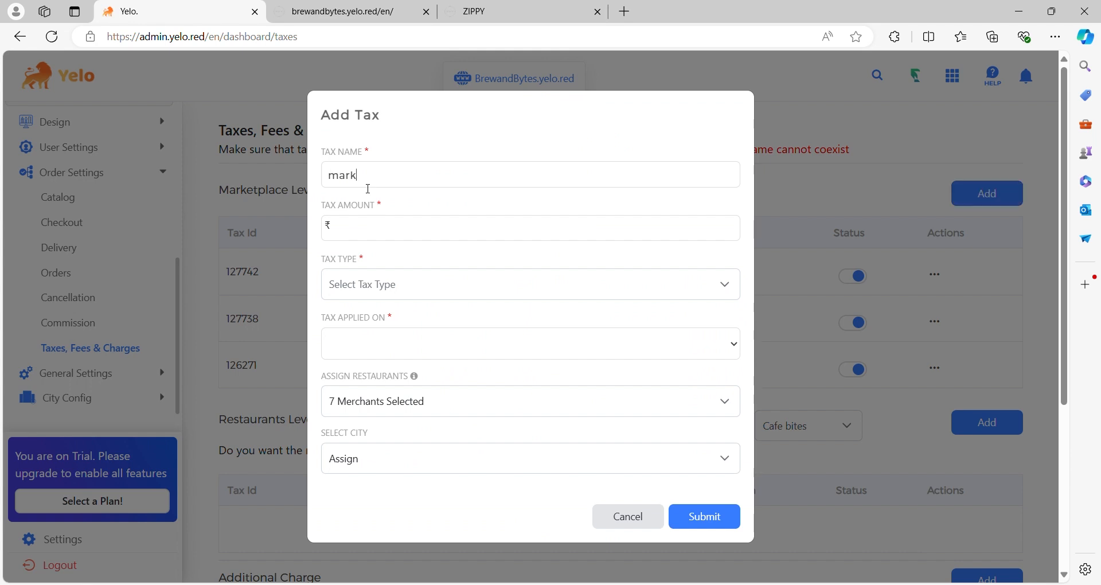
type("etplace tax")
left_click(389, 226)
type("150")
left_click(435, 284)
left_click(387, 355)
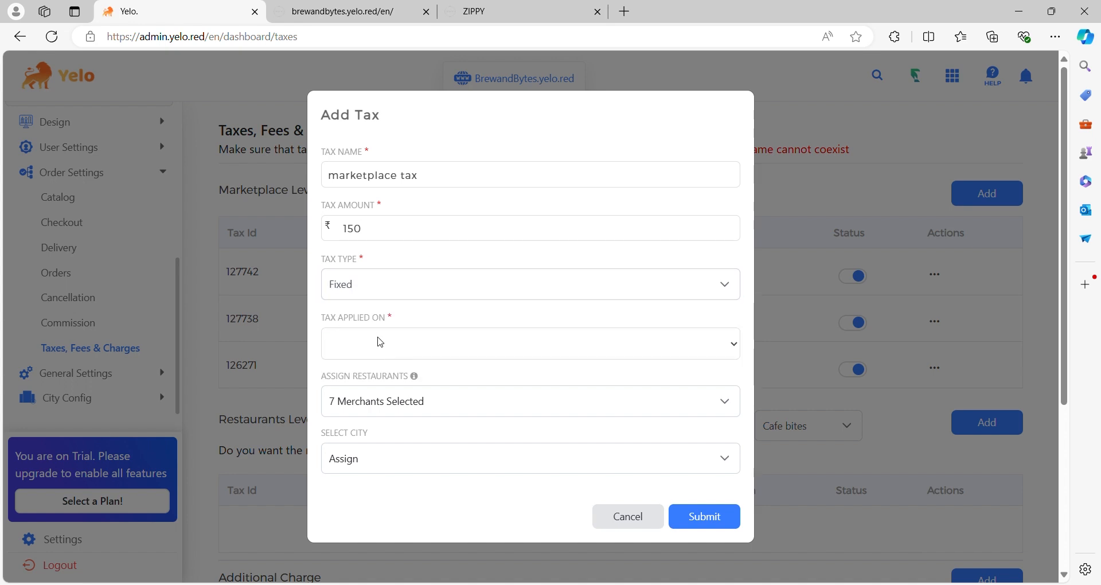
left_click(376, 400)
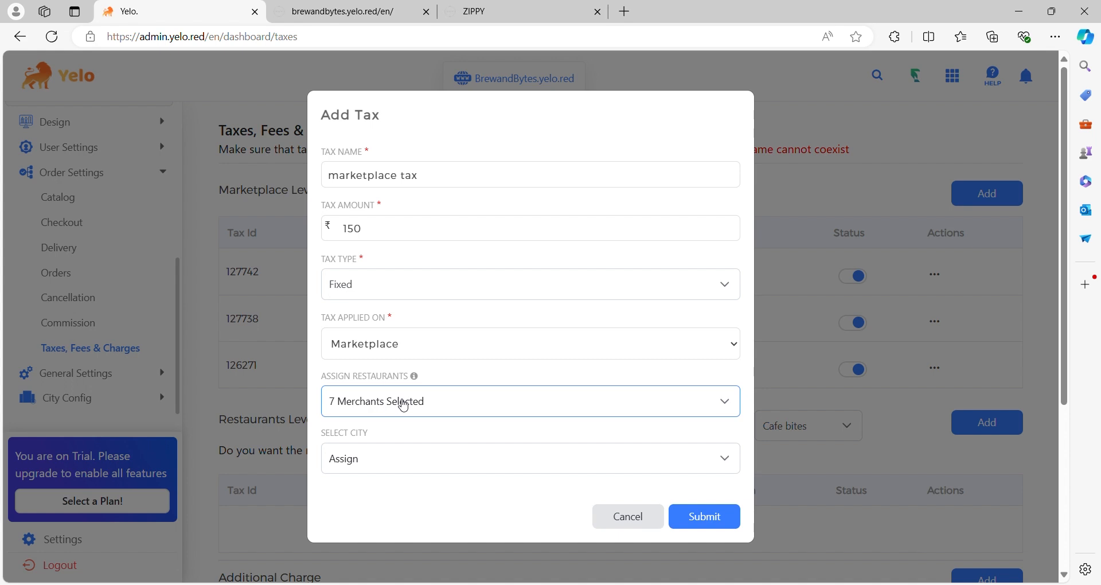
- Check the restaurants assigned to the new tax and submit it with all of them kept selected
left_click(404, 405)
scroll(388, 335, "down", 1)
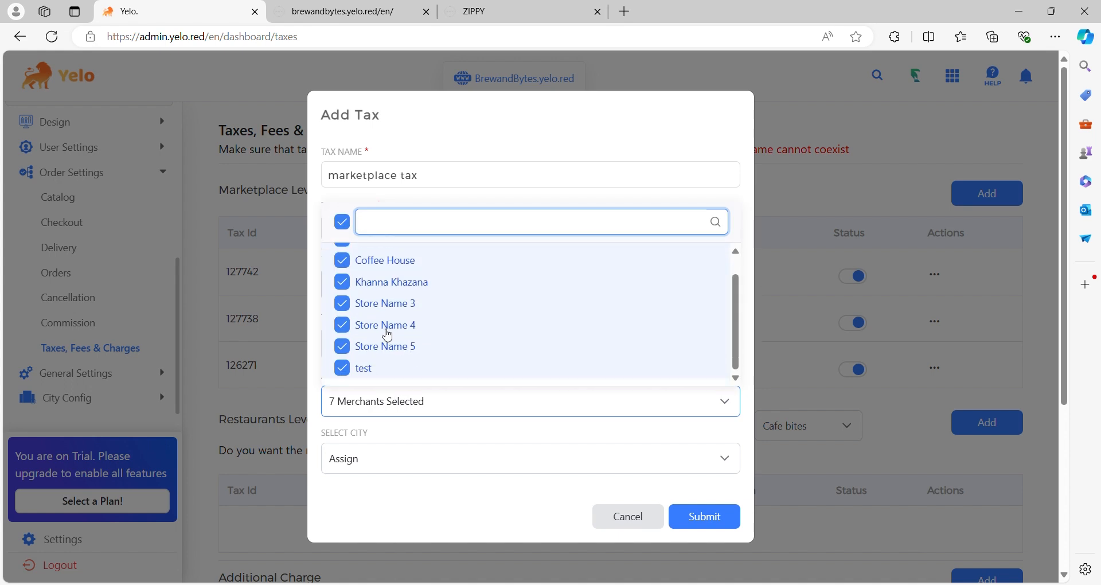
left_click(425, 409)
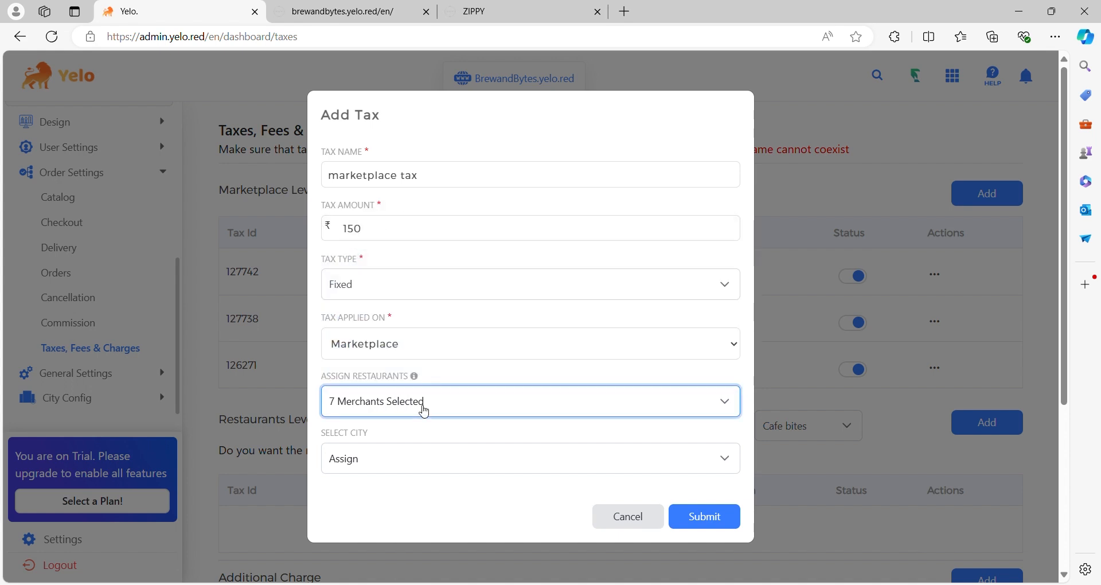
scroll(424, 409, "down", 1)
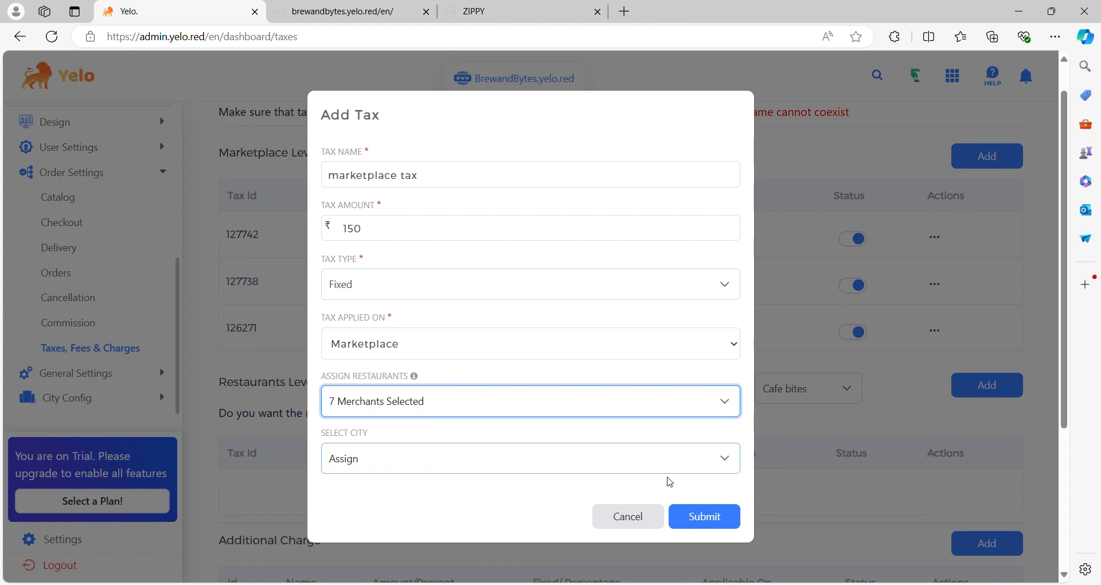
left_click(712, 519)
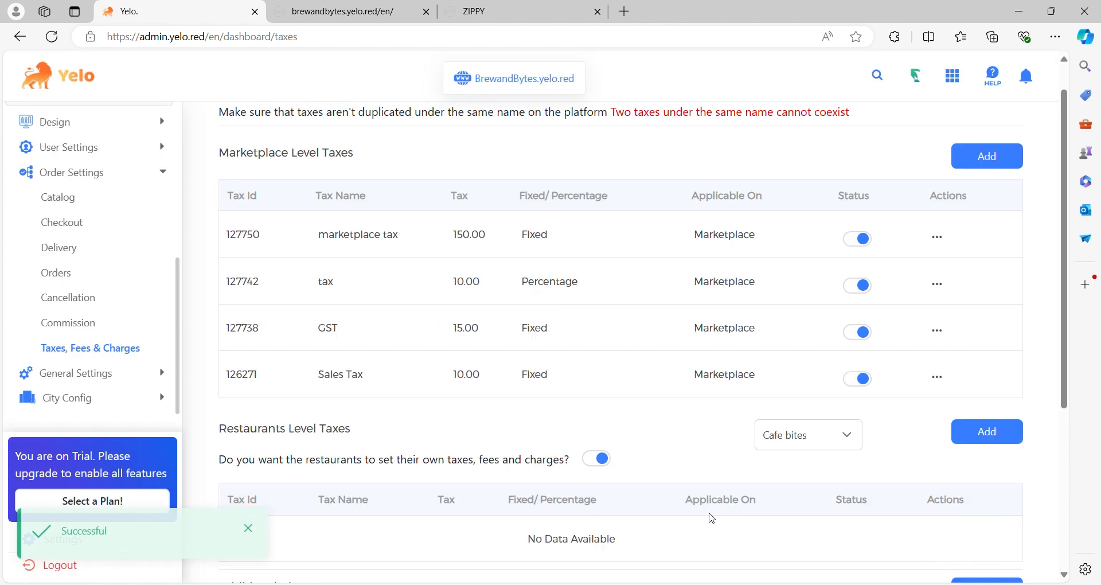
- View the restaurant-level, additional charge and subscription tax sections, and review the general preferences from currency to user tags
scroll(712, 519, "down", 3)
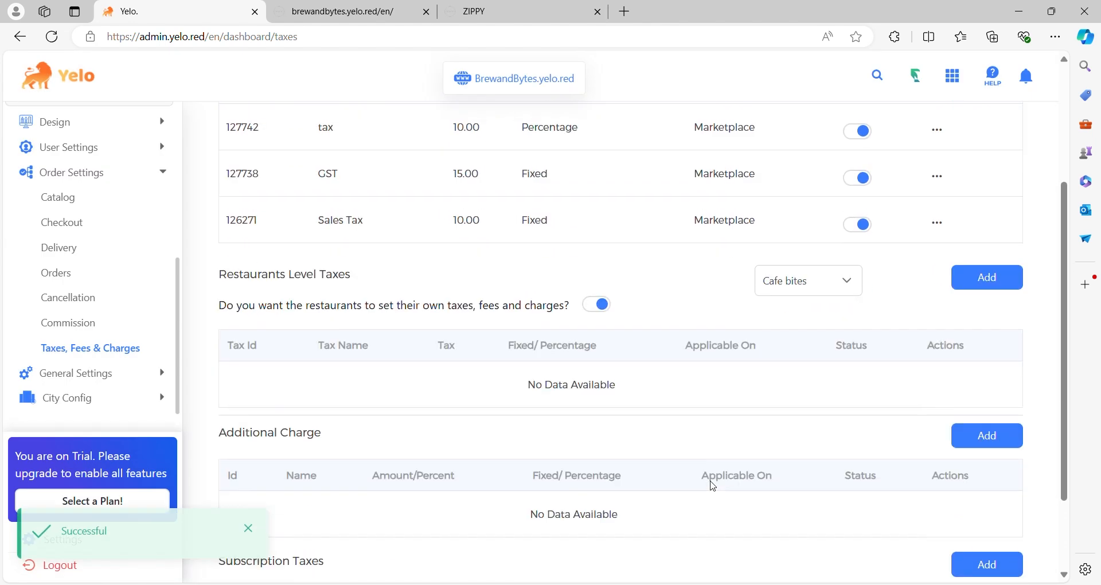
scroll(713, 452, "down", 2)
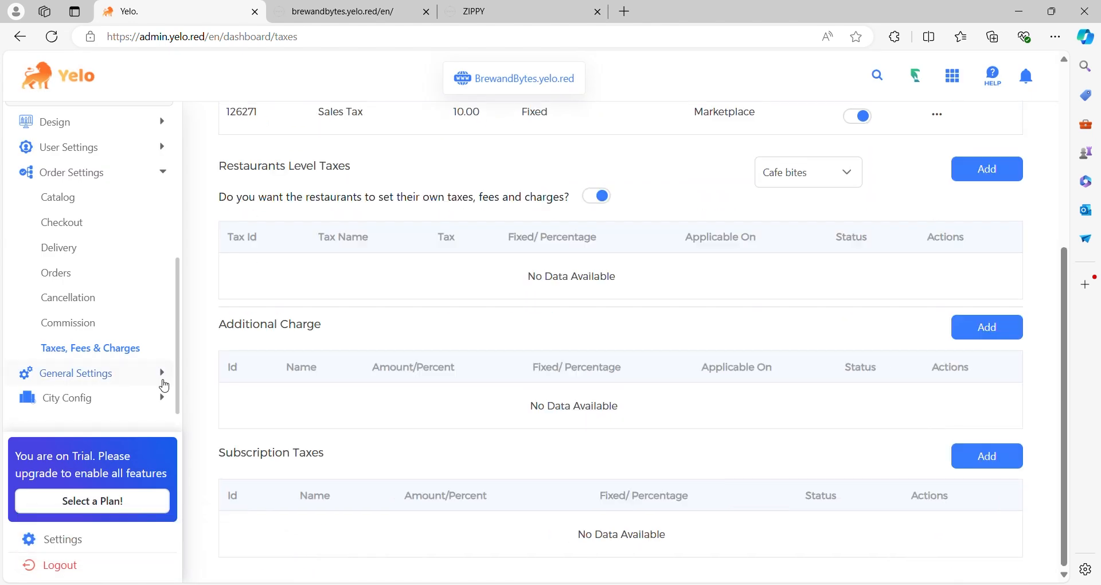
left_click(160, 373)
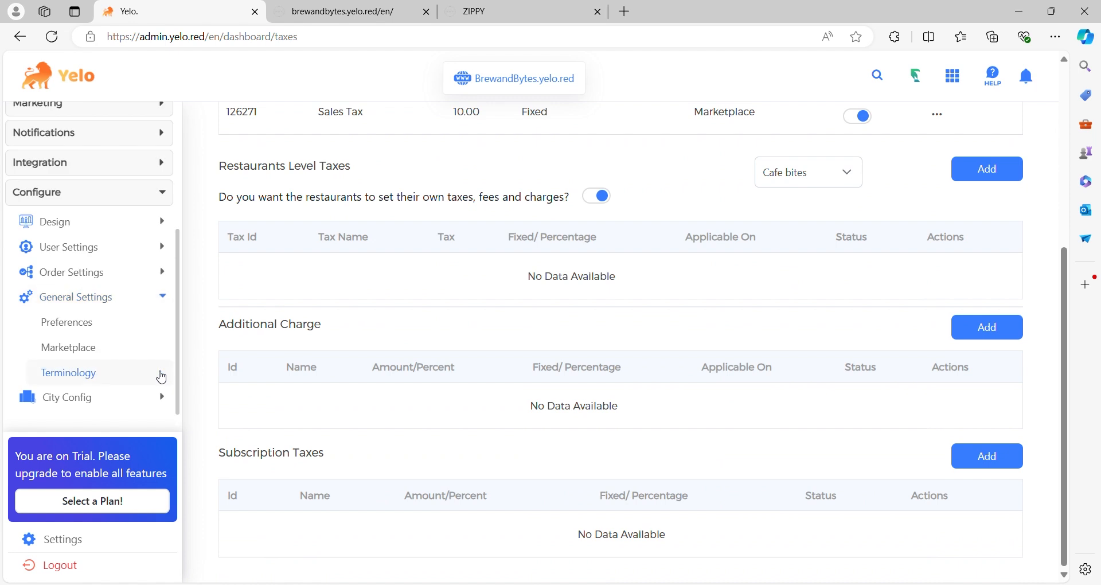
left_click(104, 327)
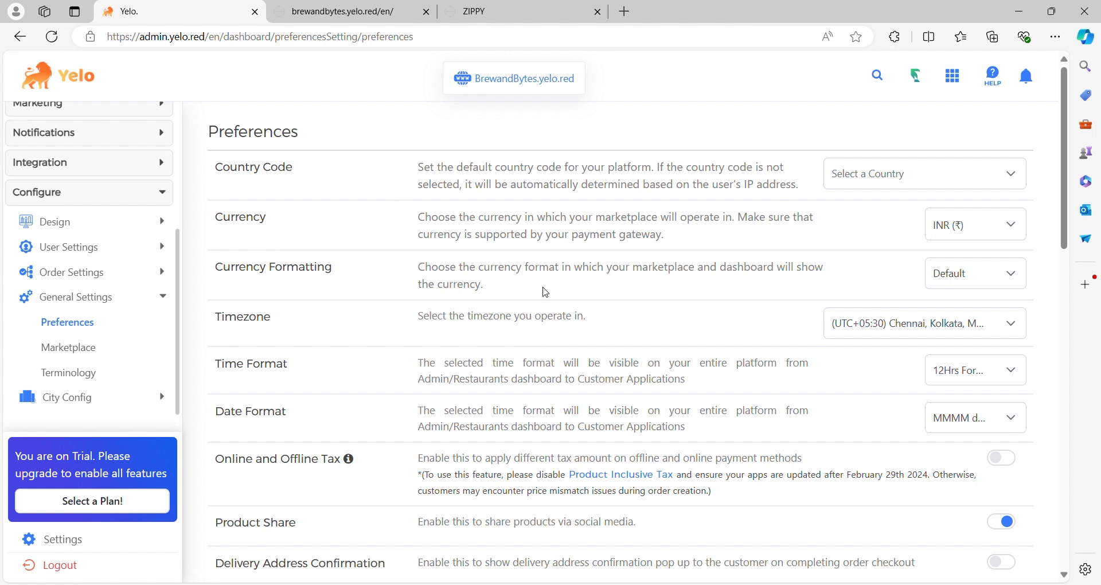
scroll(545, 293, "down", 8)
scroll(549, 292, "down", 8)
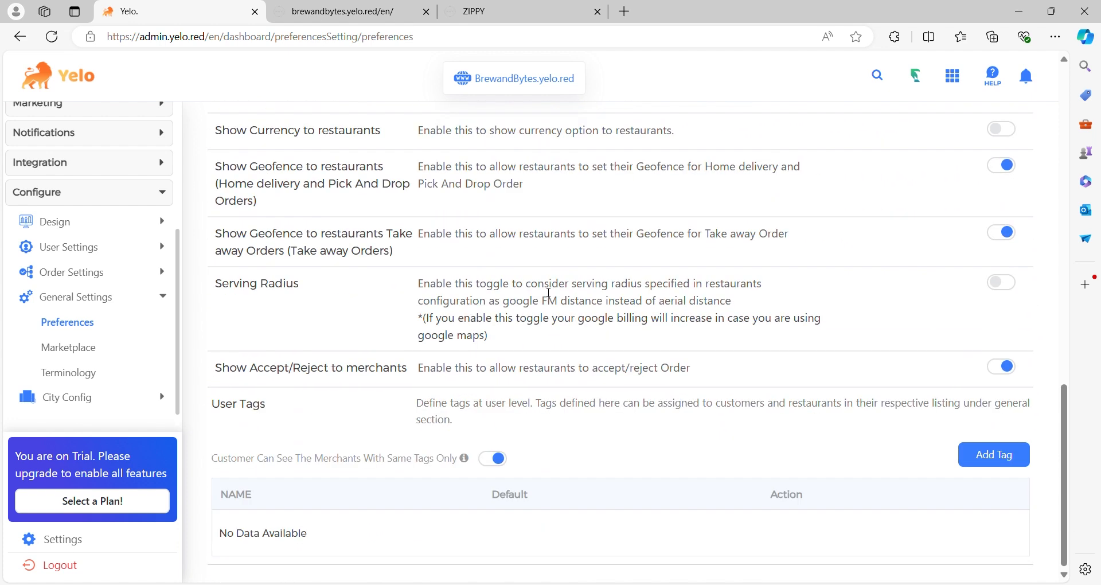
- Review the marketplace timings, translations and welcome popup settings, and view the Terminology page
left_click(86, 348)
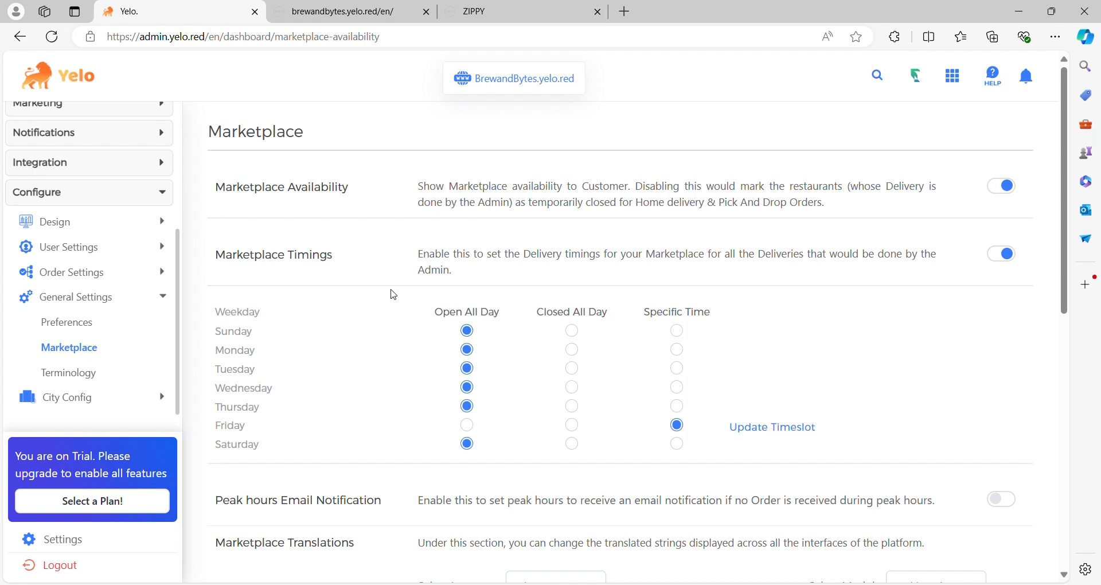
scroll(393, 295, "down", 5)
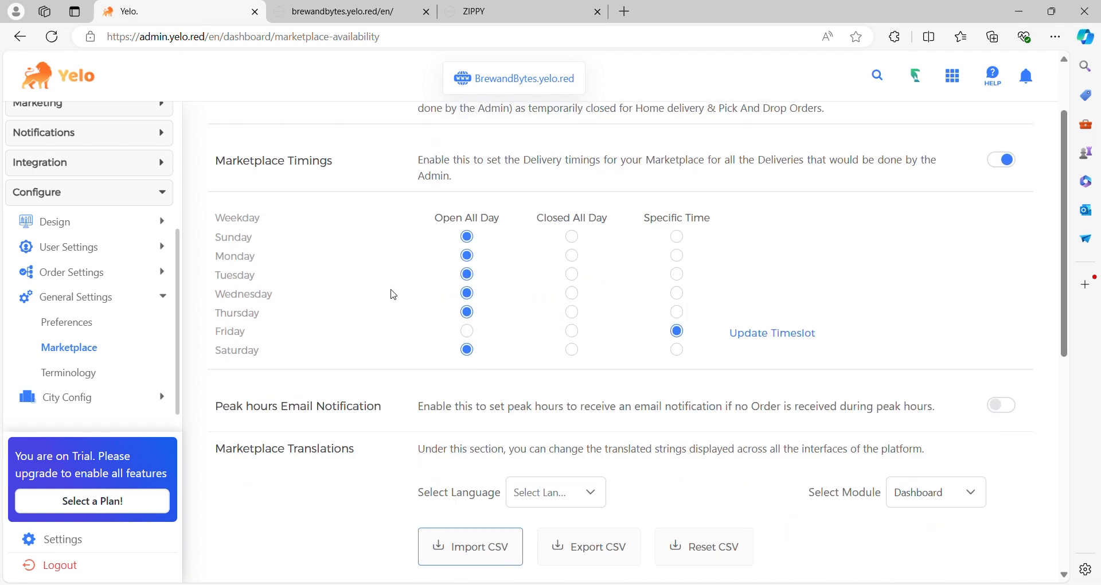
scroll(393, 295, "down", 4)
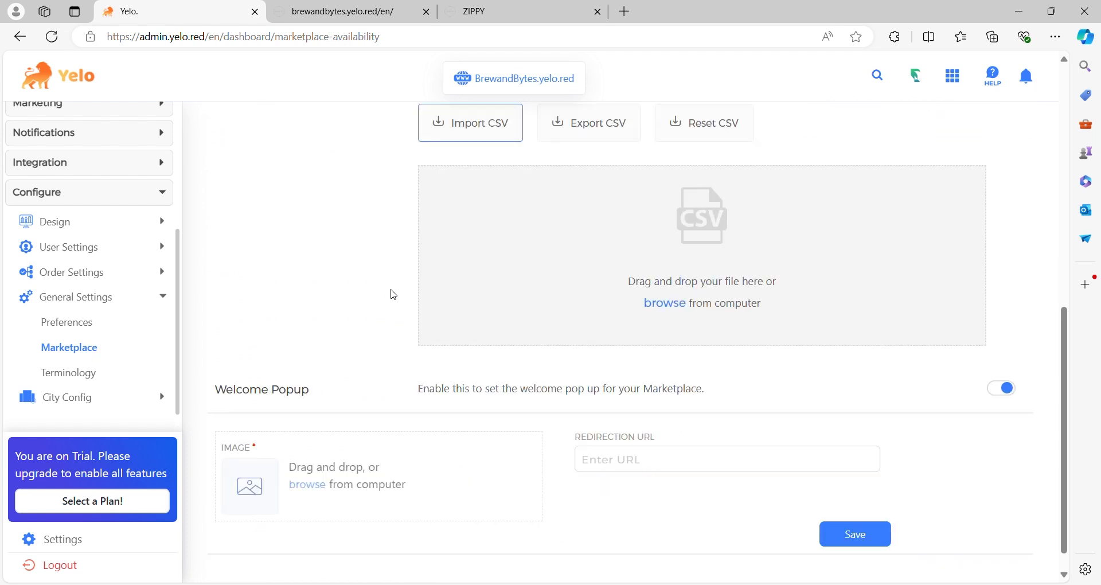
left_click(107, 373)
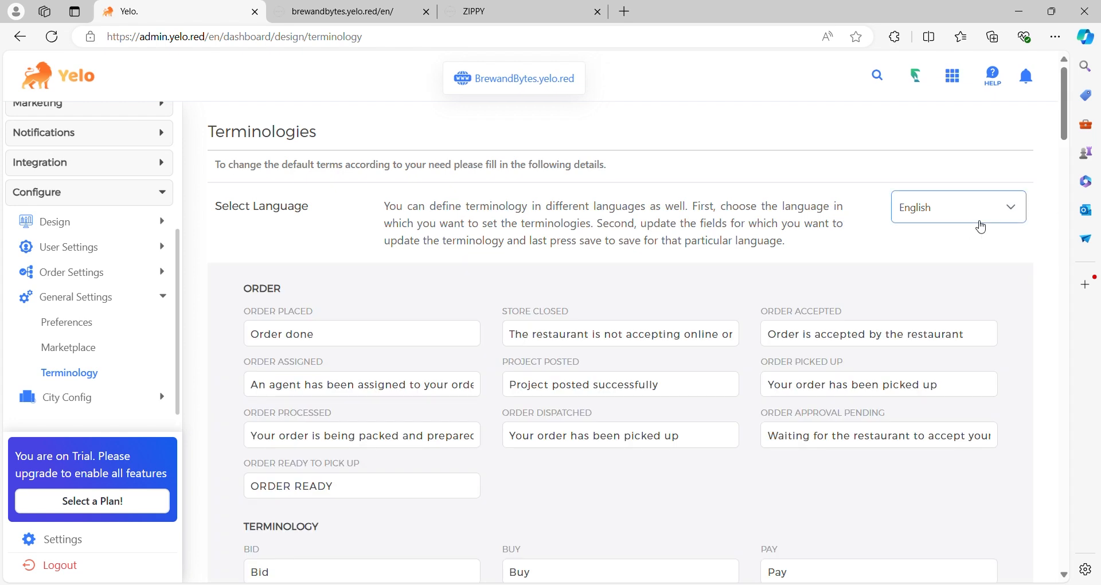
- Check the languages offered for terminologies and review the order and general marketplace terms without changing them
left_click(996, 223)
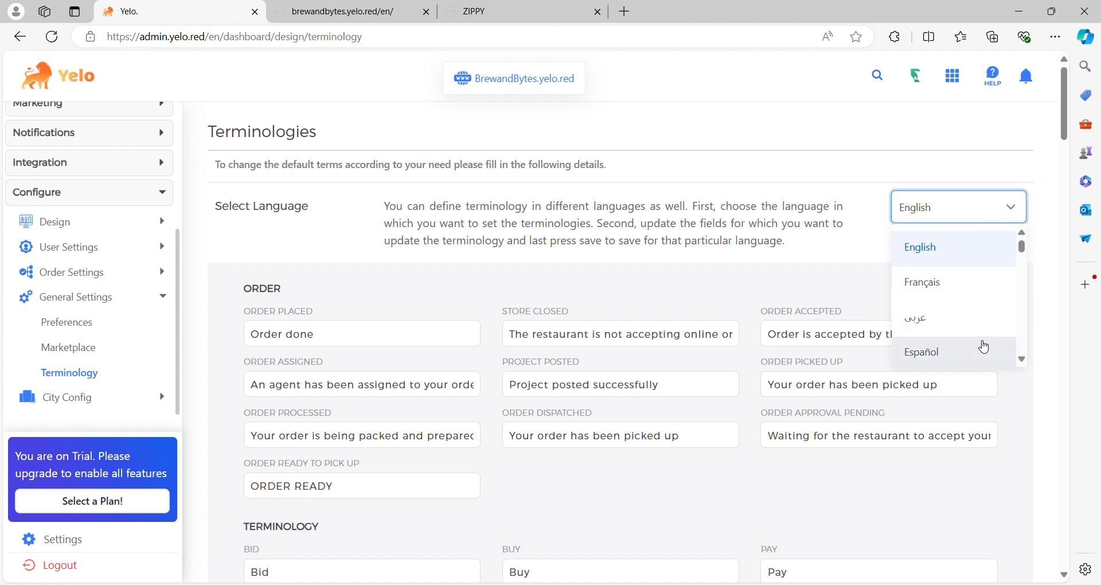
left_click(802, 270)
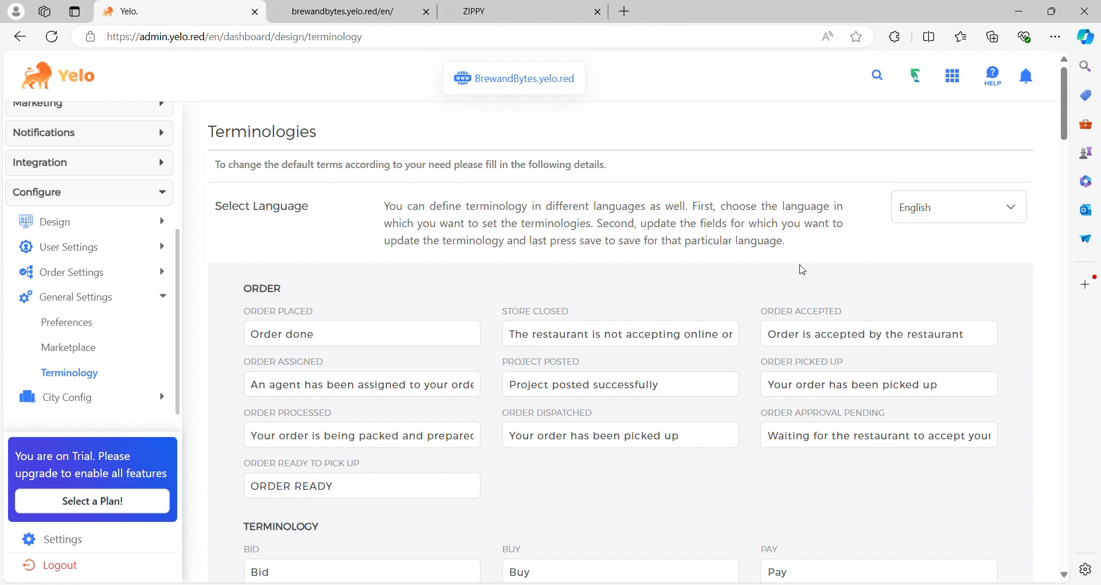
scroll(801, 270, "down", 1)
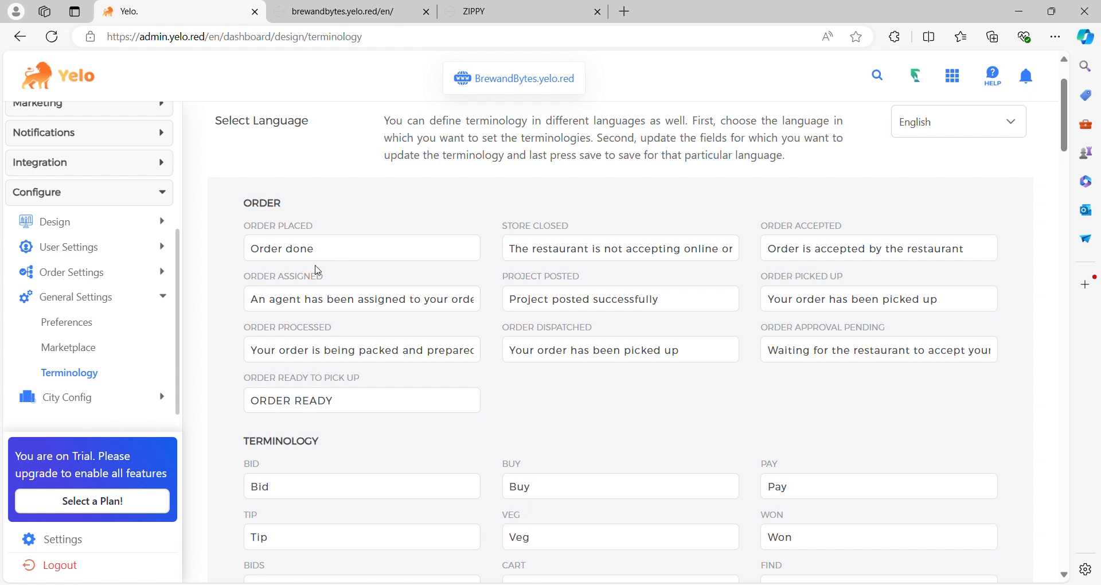
left_click(106, 373)
scroll(653, 433, "down", 15)
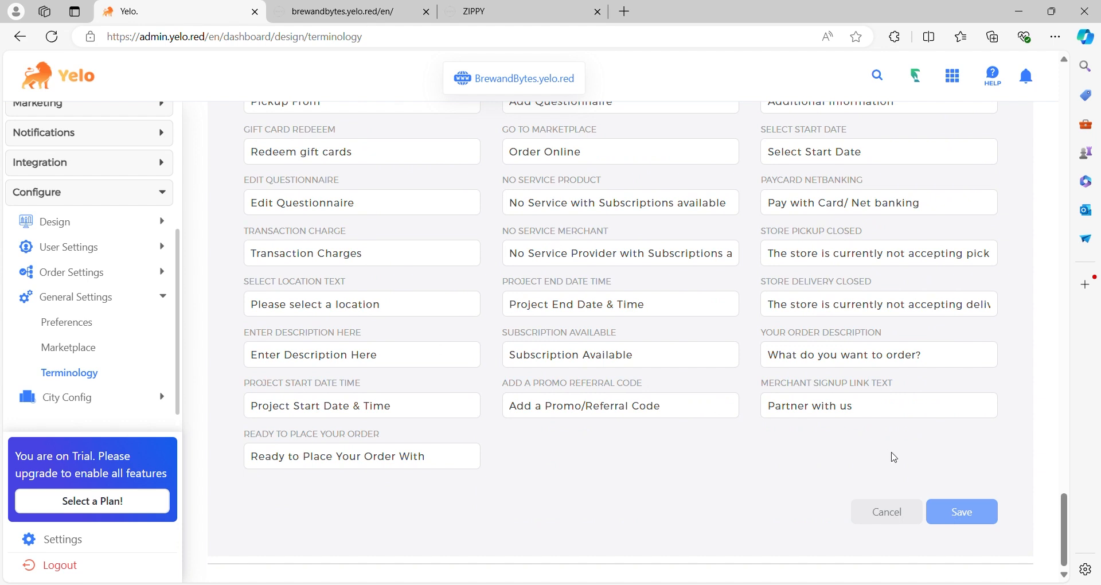
- View the city geofence page, and review the account settings including account details, QR code and GDPR user rights
left_click(150, 398)
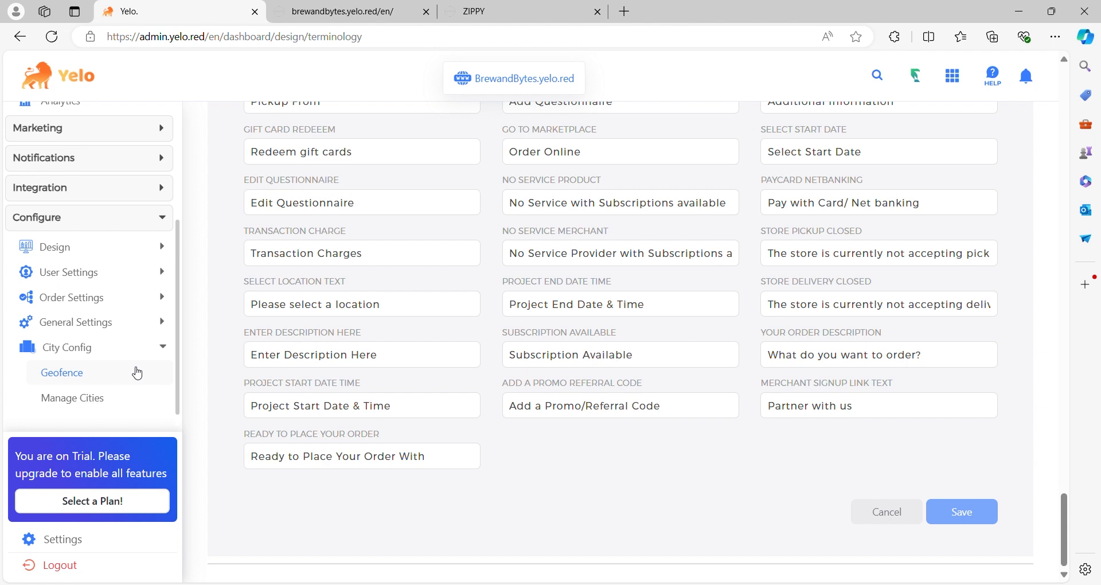
left_click(137, 373)
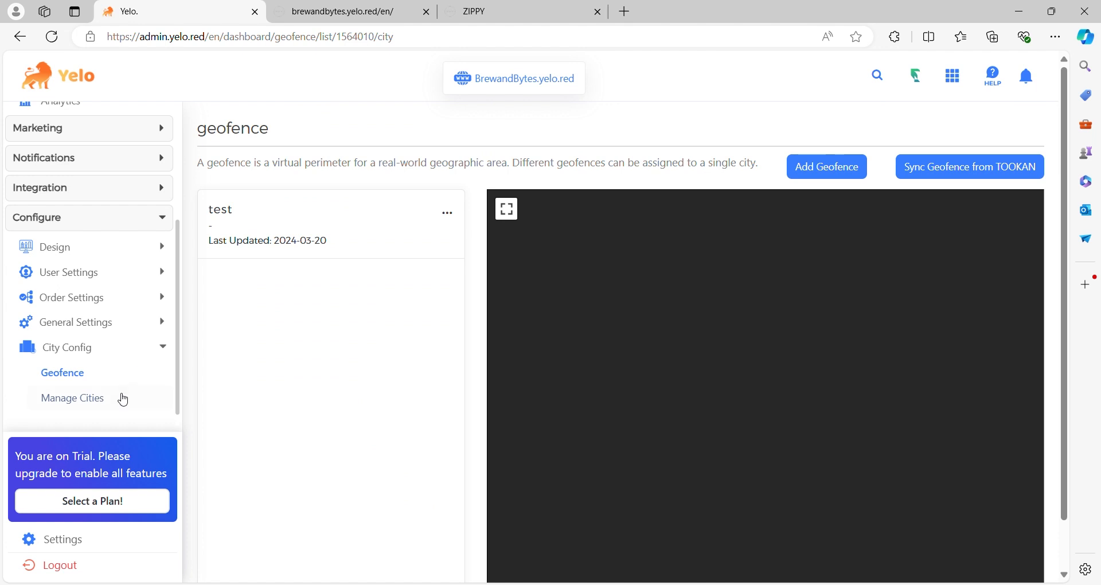
left_click(74, 540)
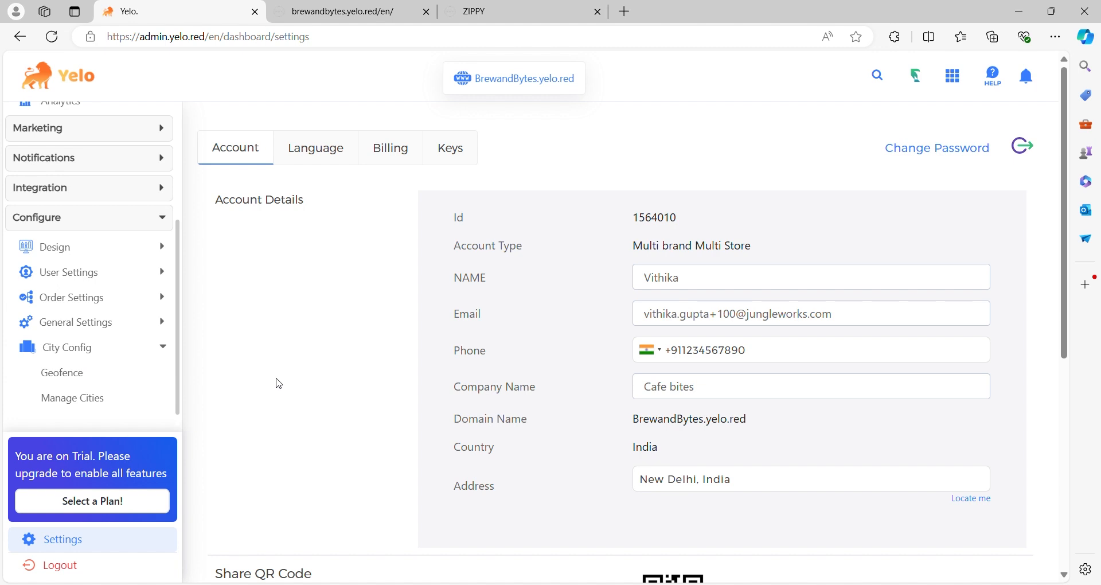
scroll(279, 383, "down", 1)
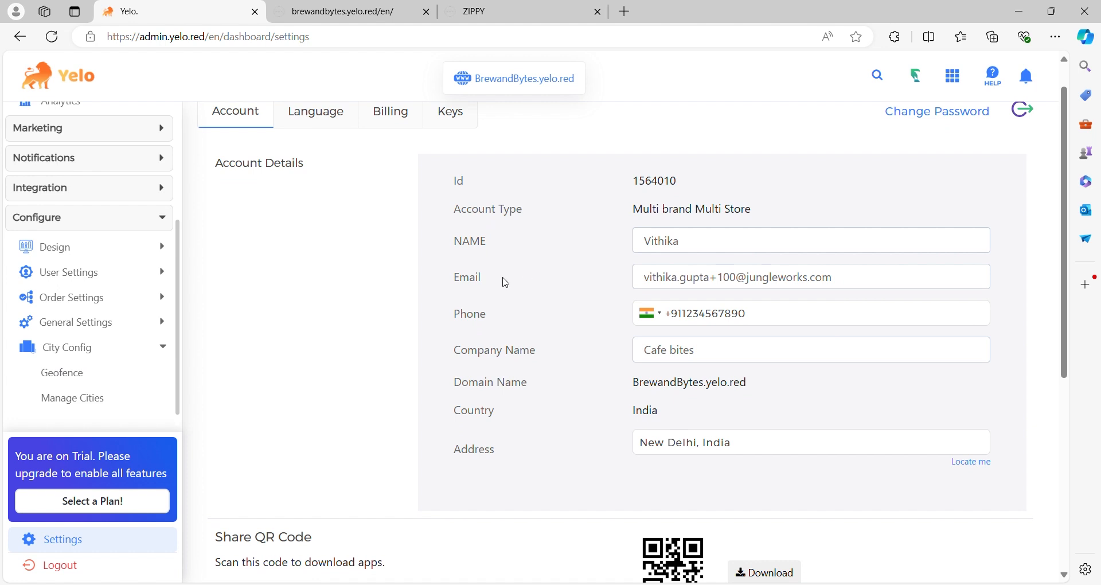
scroll(507, 264, "down", 1)
scroll(507, 253, "down", 5)
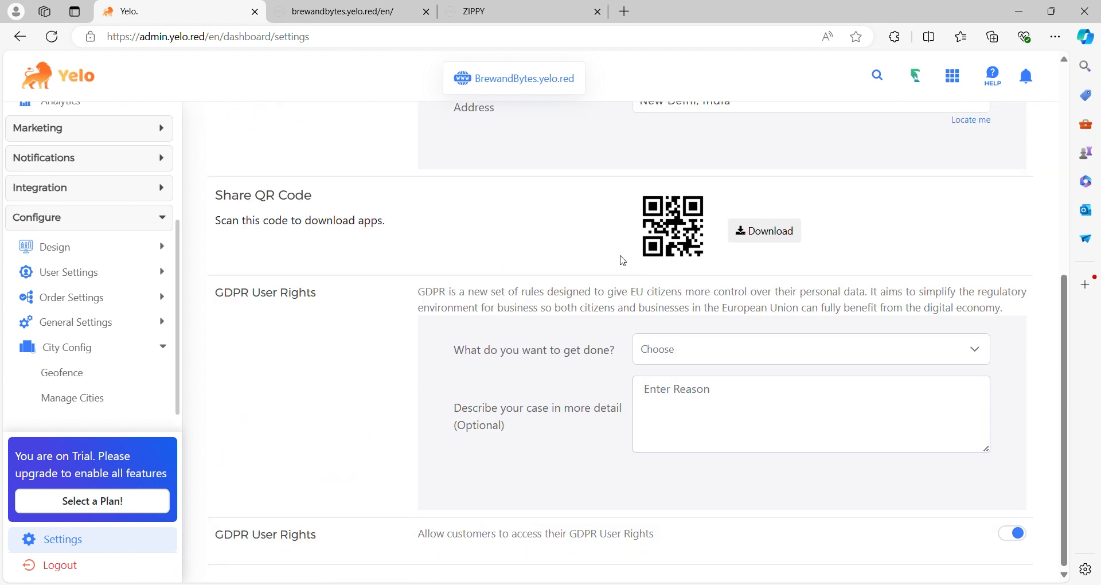
scroll(623, 261, "up", 1)
scroll(624, 261, "up", 5)
- View the account's language settings and review its billing information, card details and invoices
left_click(356, 155)
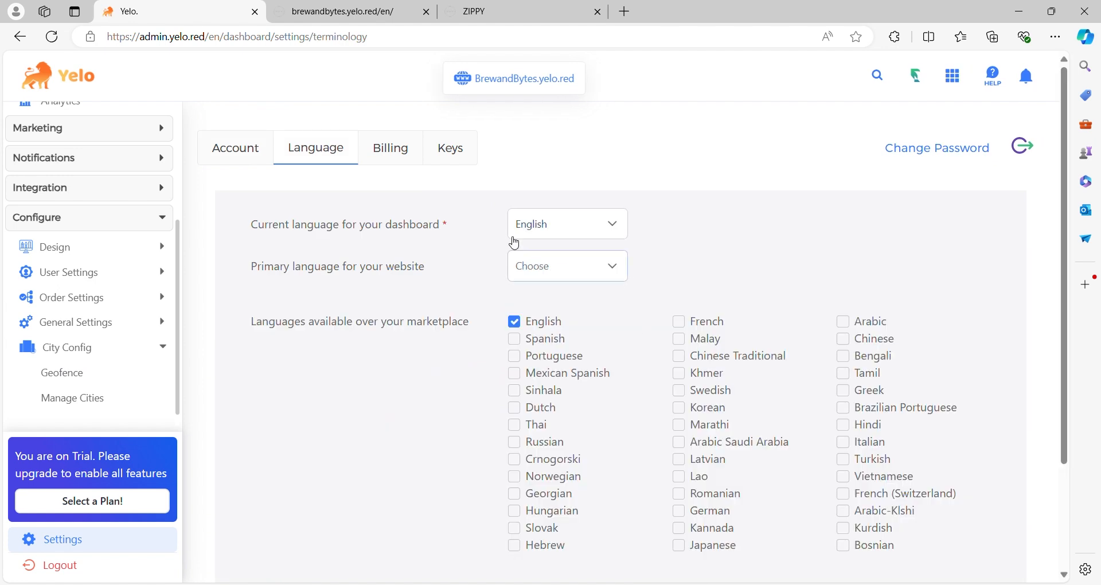
left_click(400, 146)
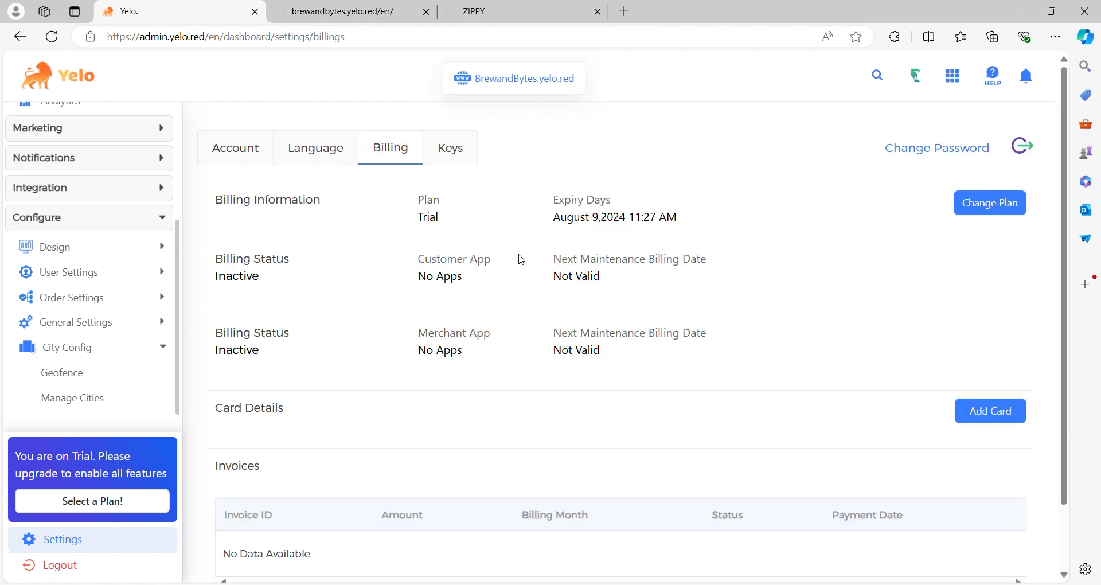
scroll(556, 373, "down", 2)
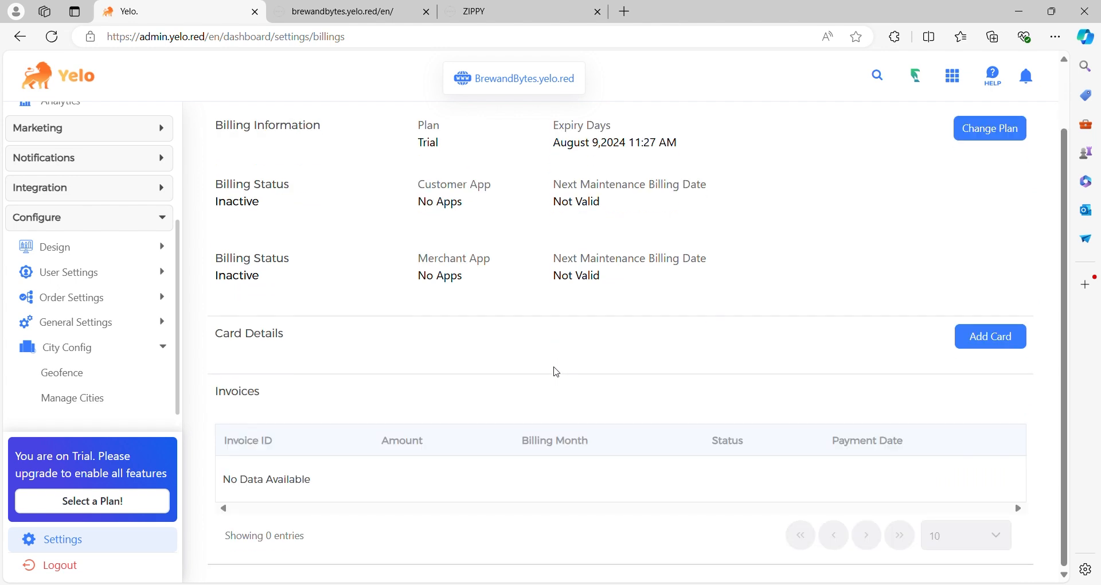
scroll(556, 372, "up", 2)
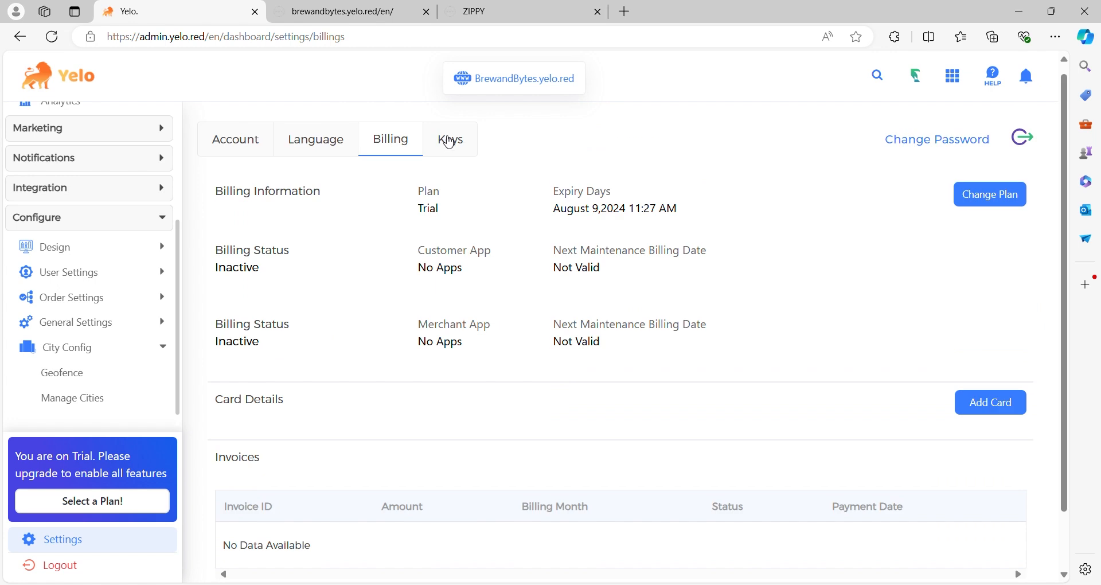
- Review the Yelo API keys, map services and Mappr key settings, and collapse the Configure section
left_click(451, 146)
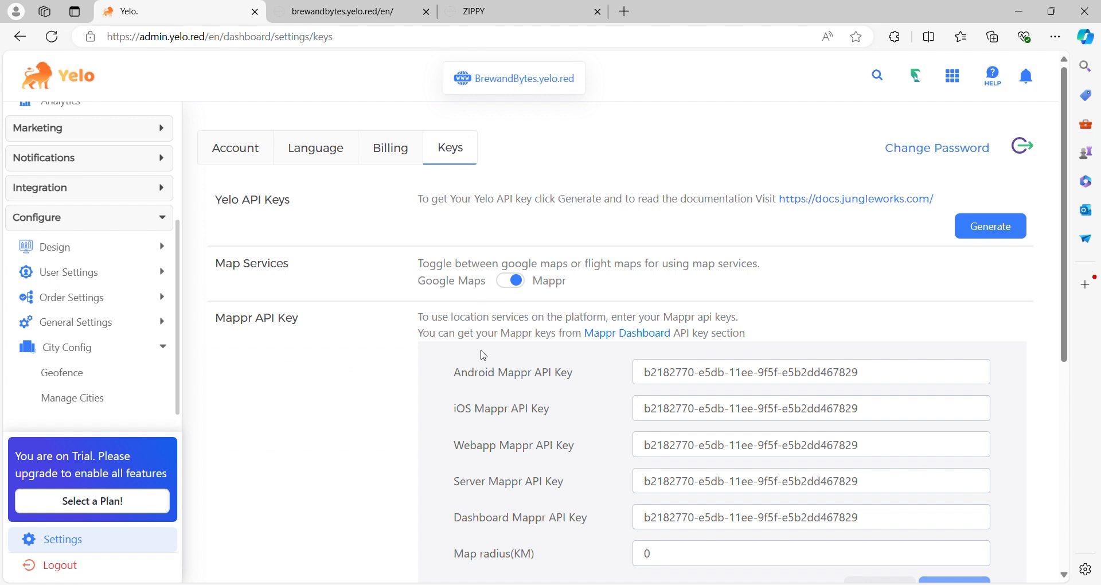
scroll(485, 355, "down", 1)
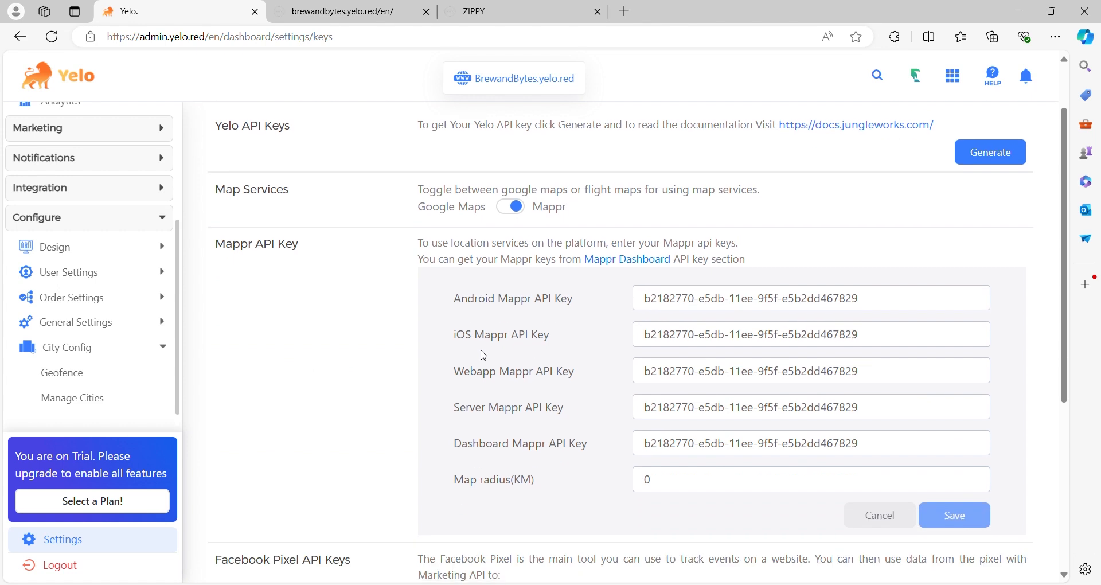
scroll(485, 355, "down", 4)
scroll(484, 356, "up", 5)
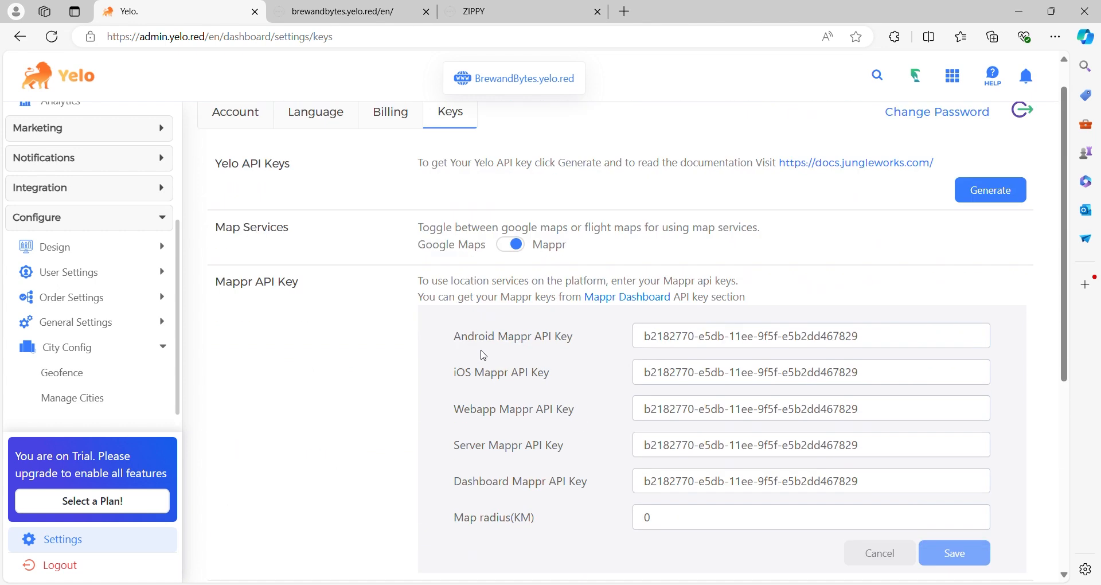
left_click(151, 223)
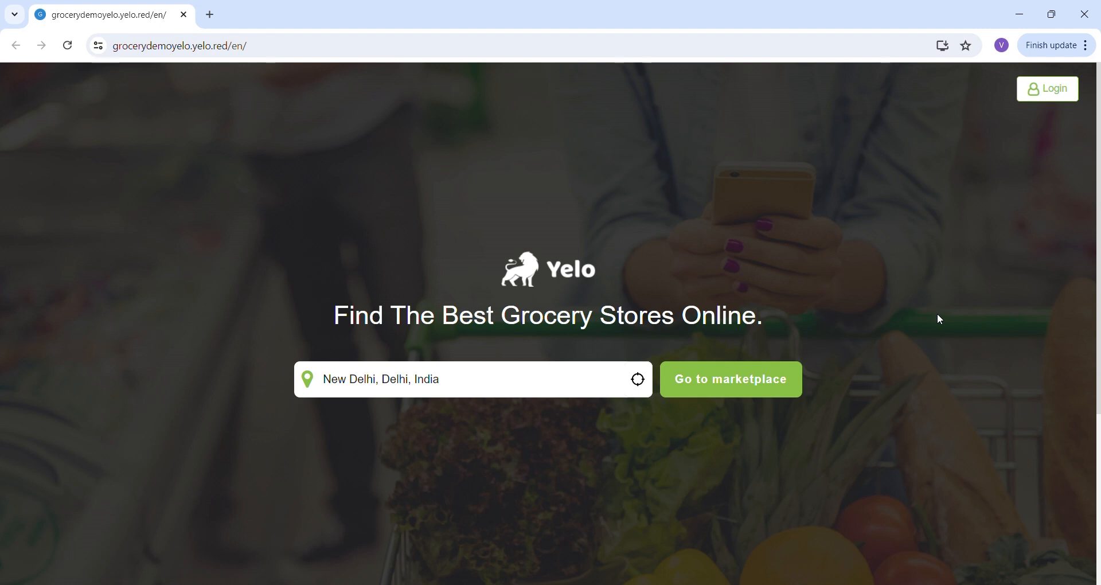
- Sign up for a new account on the grocery demo marketplace with the customer's name, phone number and edited e-mail
left_click(1067, 91)
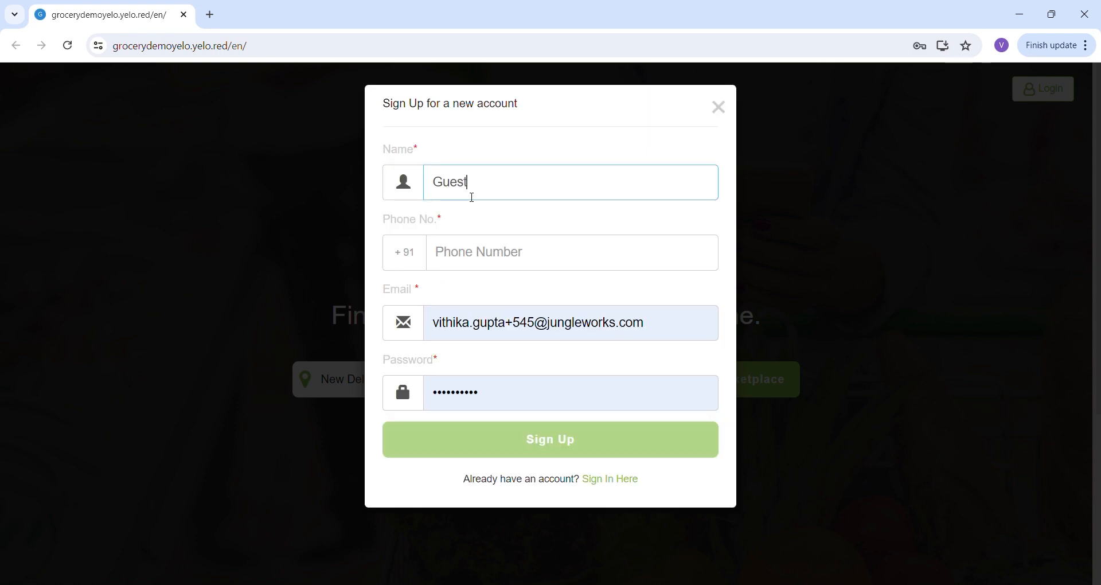
type("test")
left_click(520, 247)
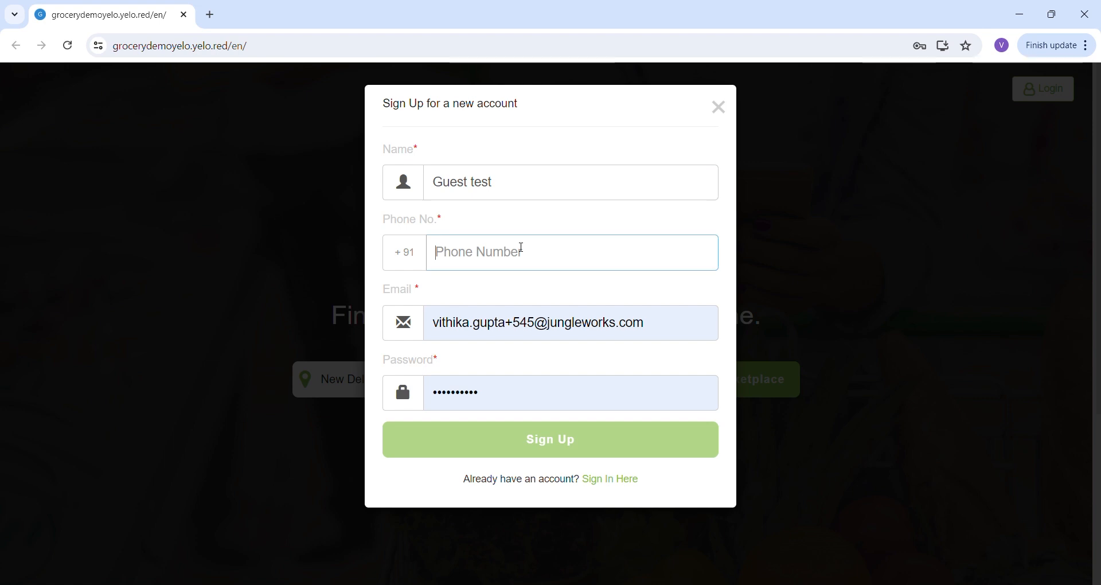
type("234567890987654")
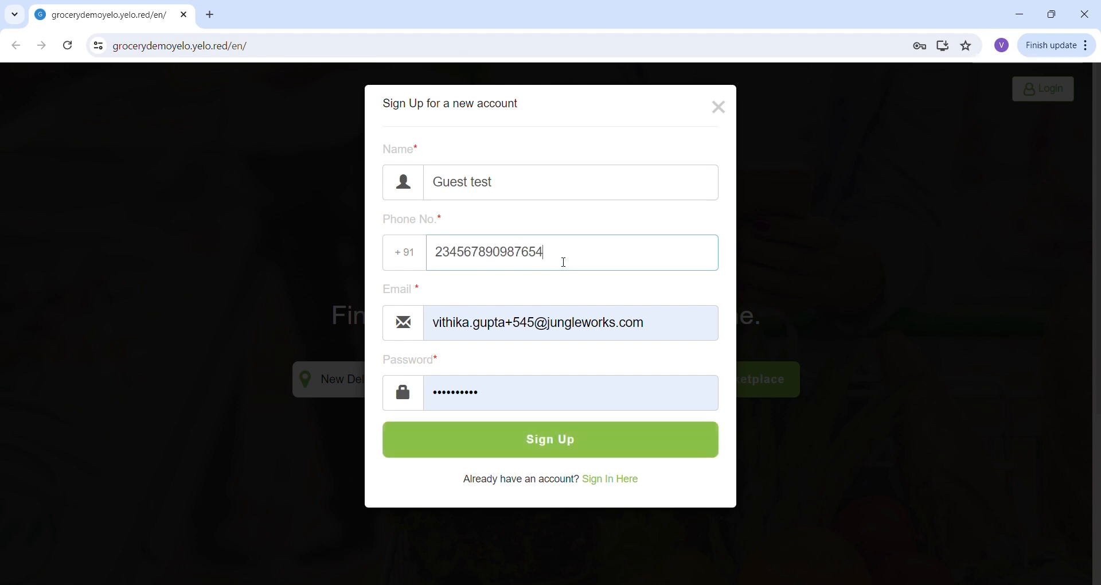
left_click(534, 328)
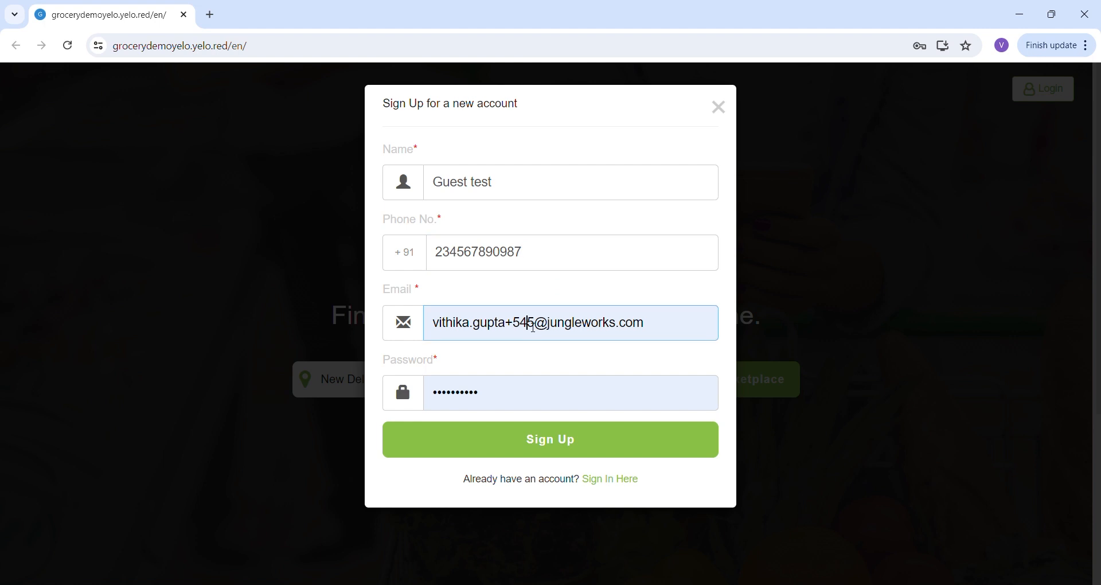
key("BackSpace")
left_click(482, 439)
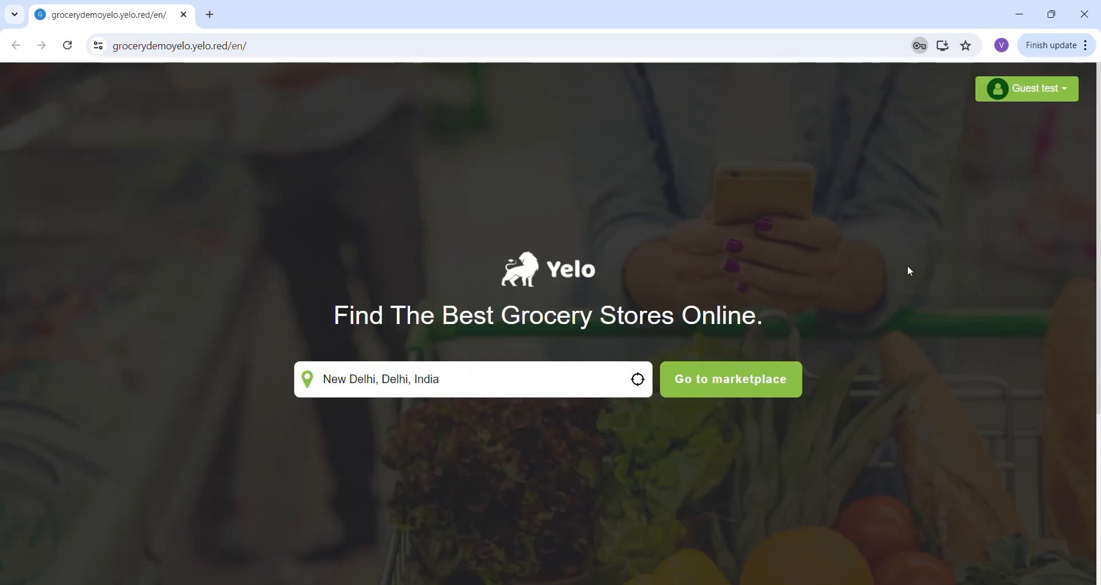
- Enter the New Delhi marketplace to browse its stores, and view the store linked from a promotional banner before returning to the list
left_click(750, 397)
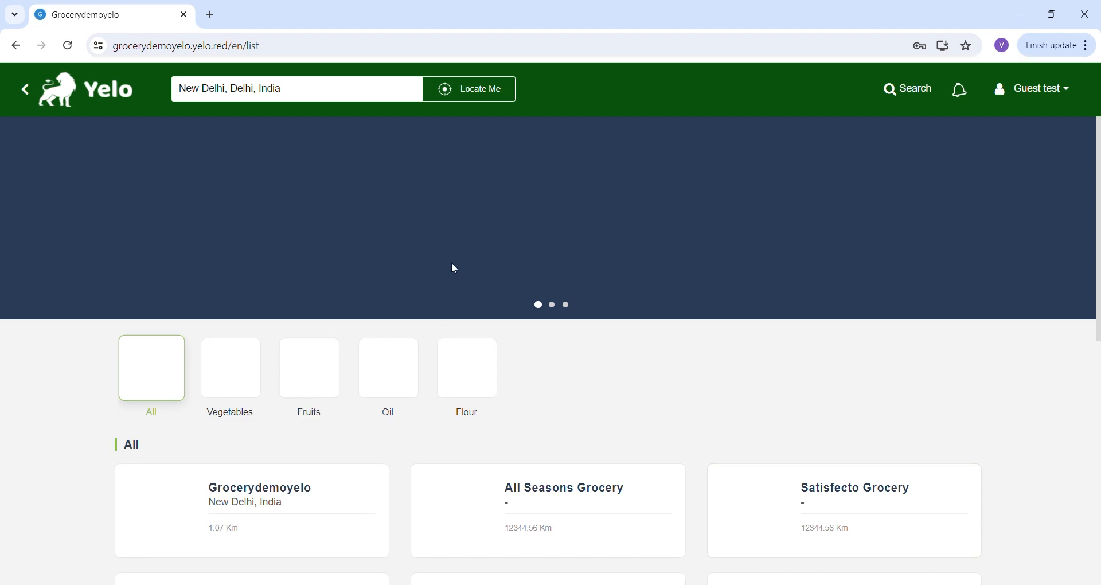
scroll(680, 373, "down", 5)
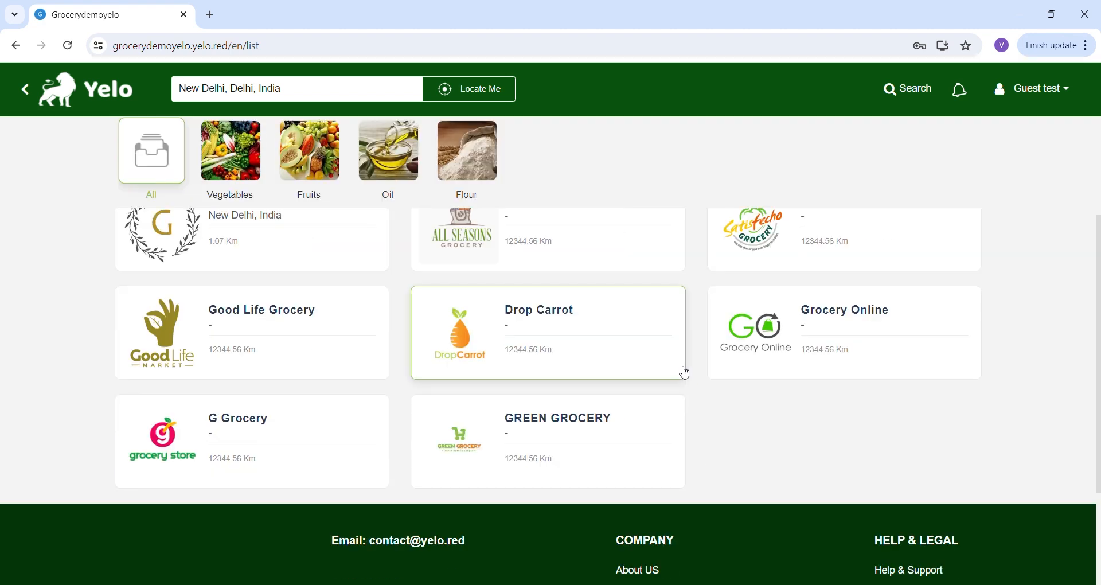
scroll(683, 373, "up", 5)
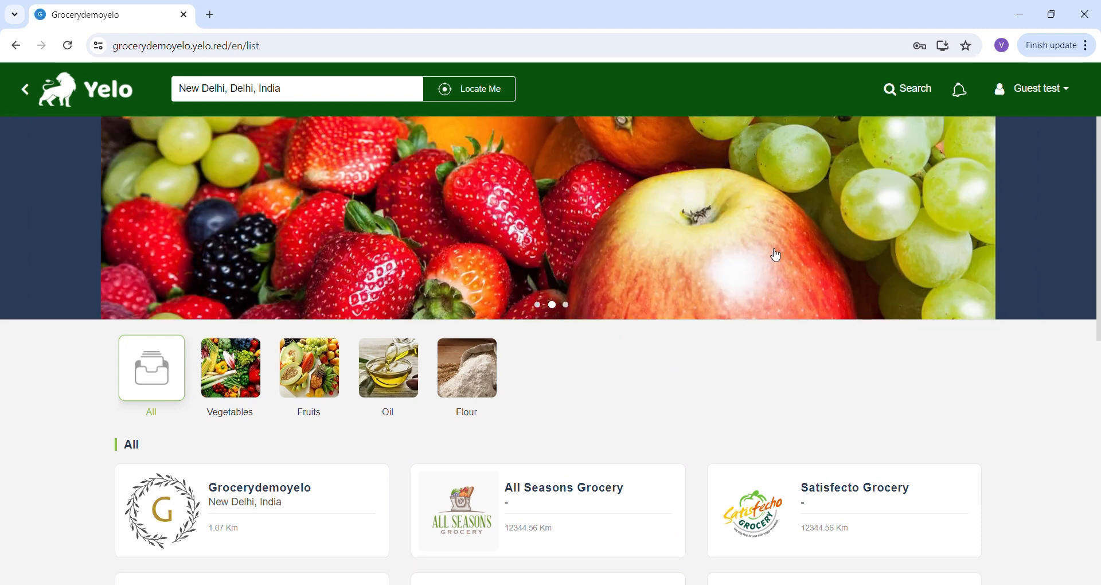
left_click(735, 253)
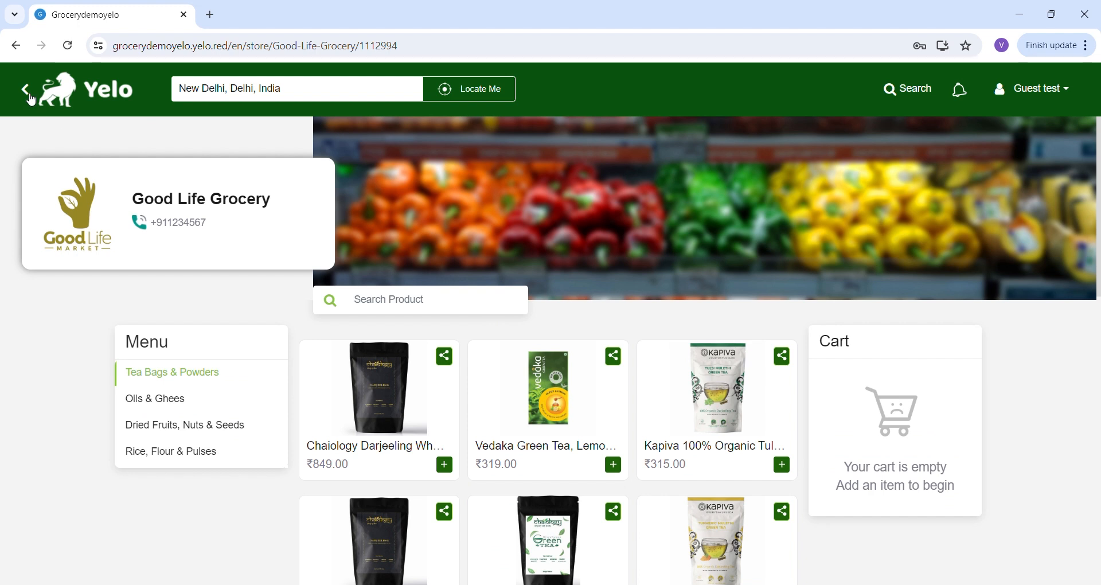
left_click(29, 96)
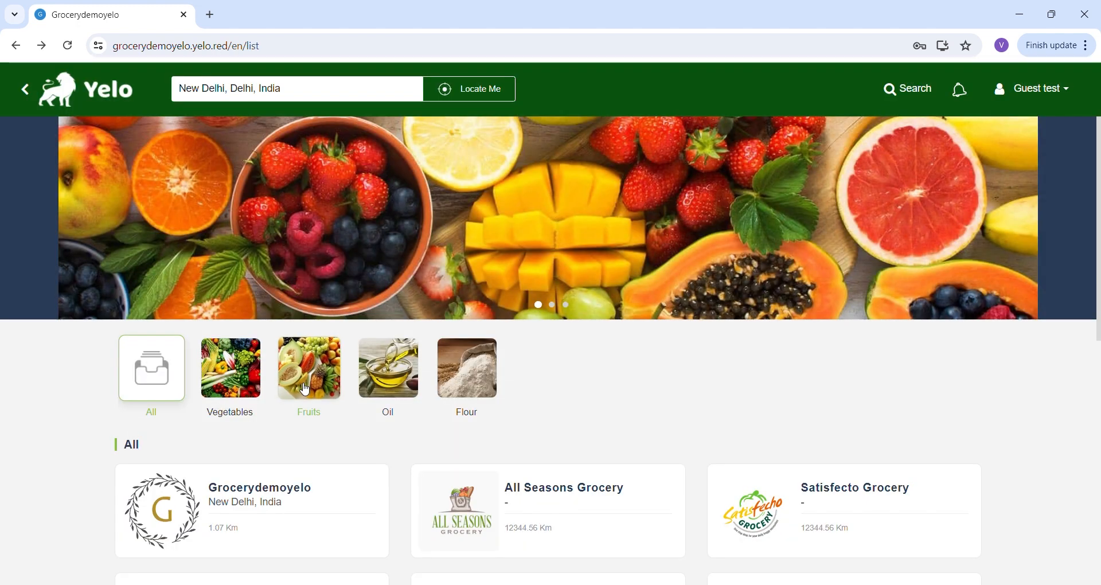
- Browse the categories and stores in the marketplace list and open the Drop Carrot store
scroll(305, 390, "down", 1)
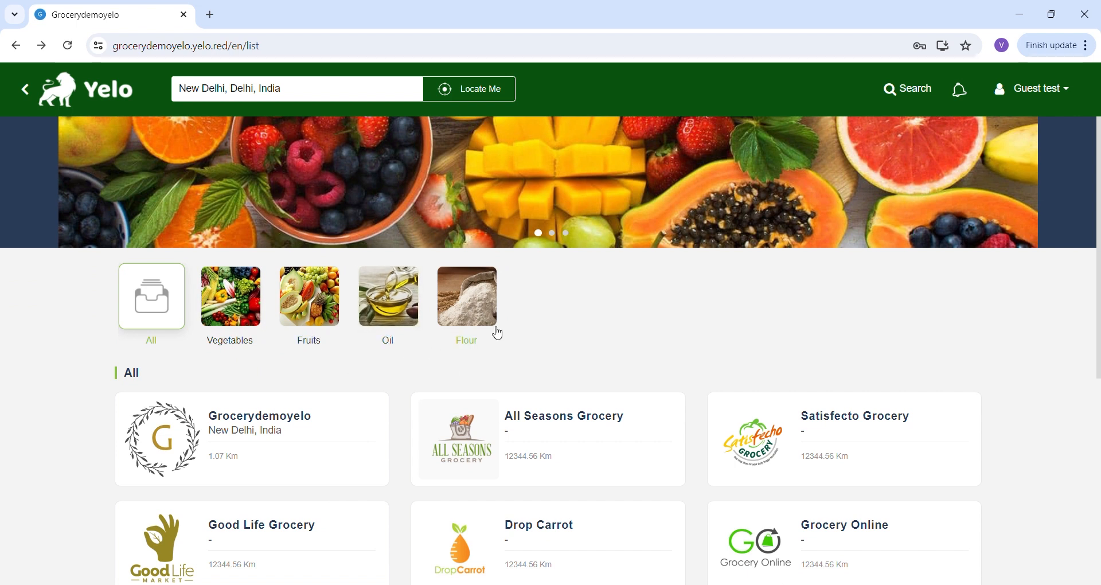
scroll(555, 386, "down", 4)
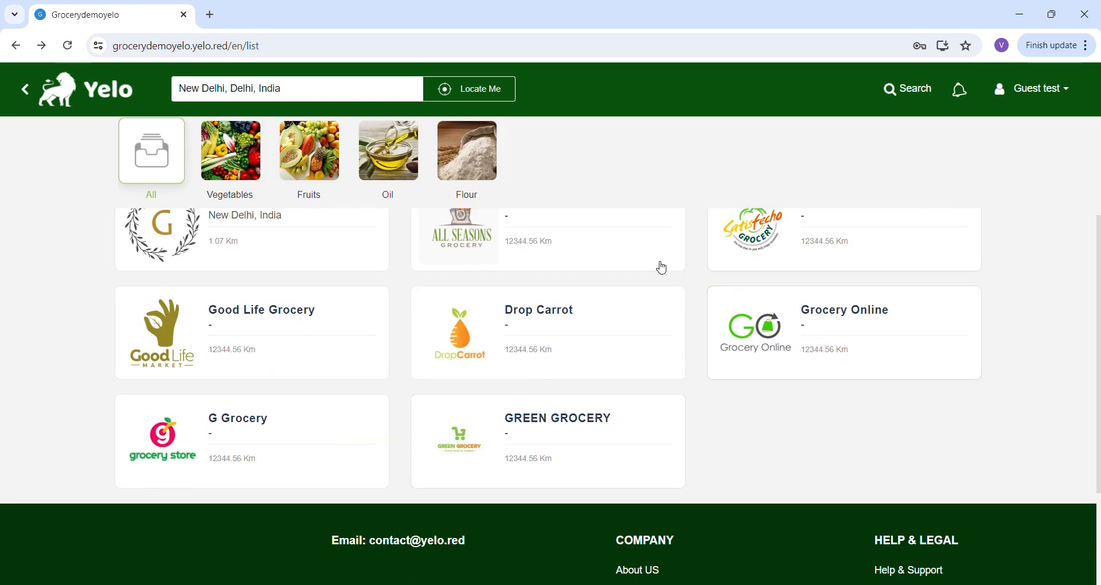
left_click(481, 333)
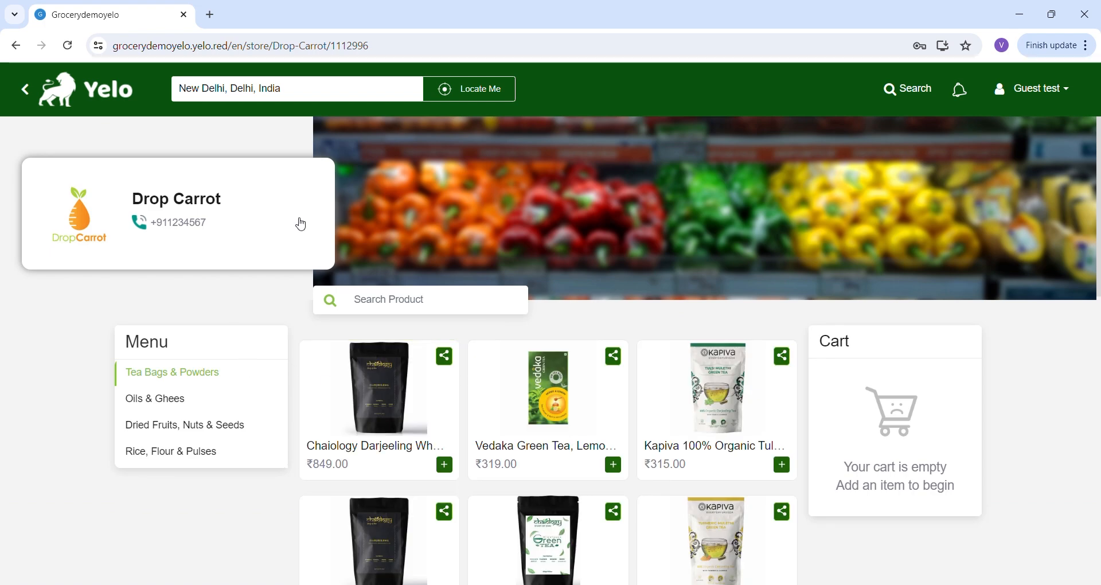
- Add Solimo Premium Raisins and the True Elements Roasted seed mix from Dried Fruits, Nuts & Seeds to the cart
scroll(564, 309, "down", 1)
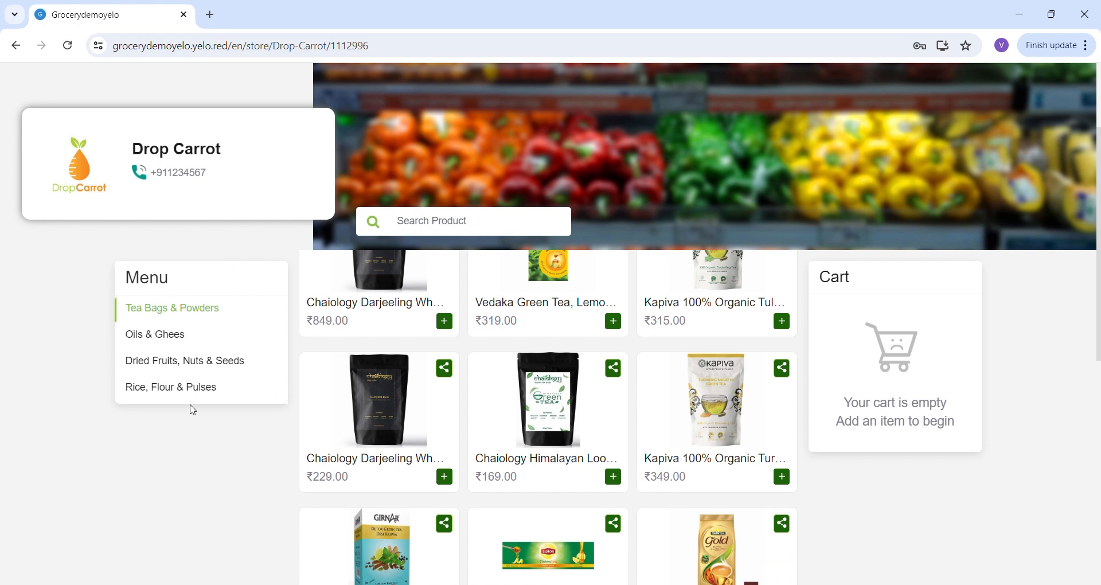
left_click(168, 361)
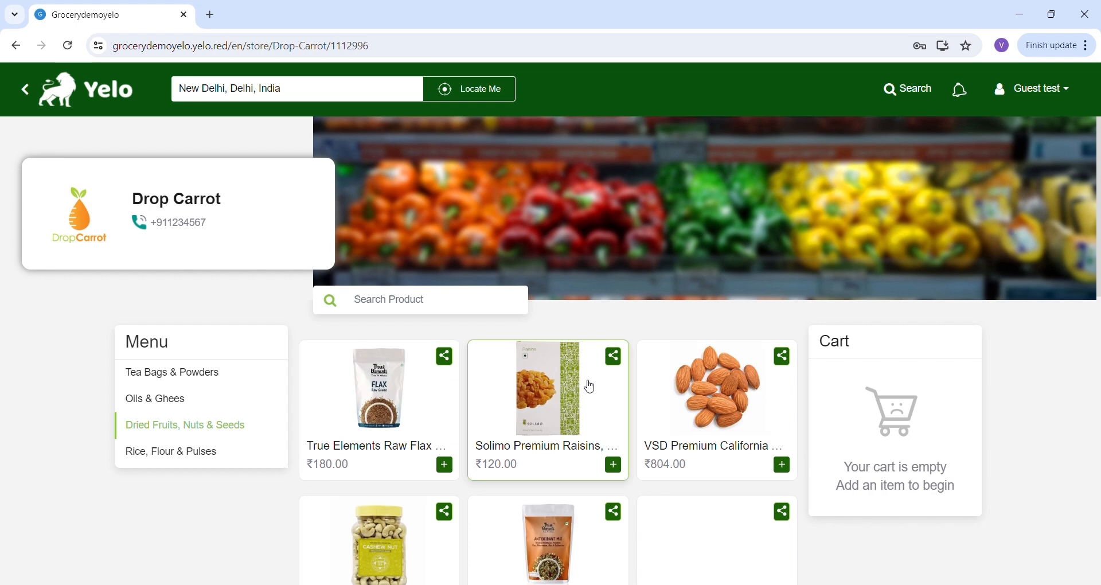
scroll(684, 370, "down", 1)
scroll(684, 370, "down", 1)
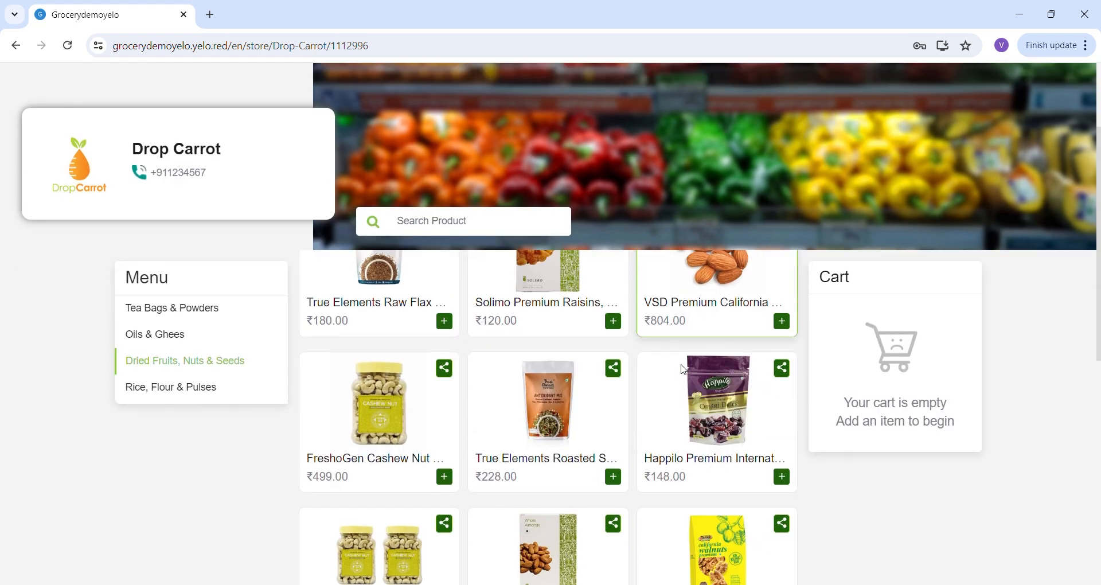
left_click(615, 323)
left_click(614, 483)
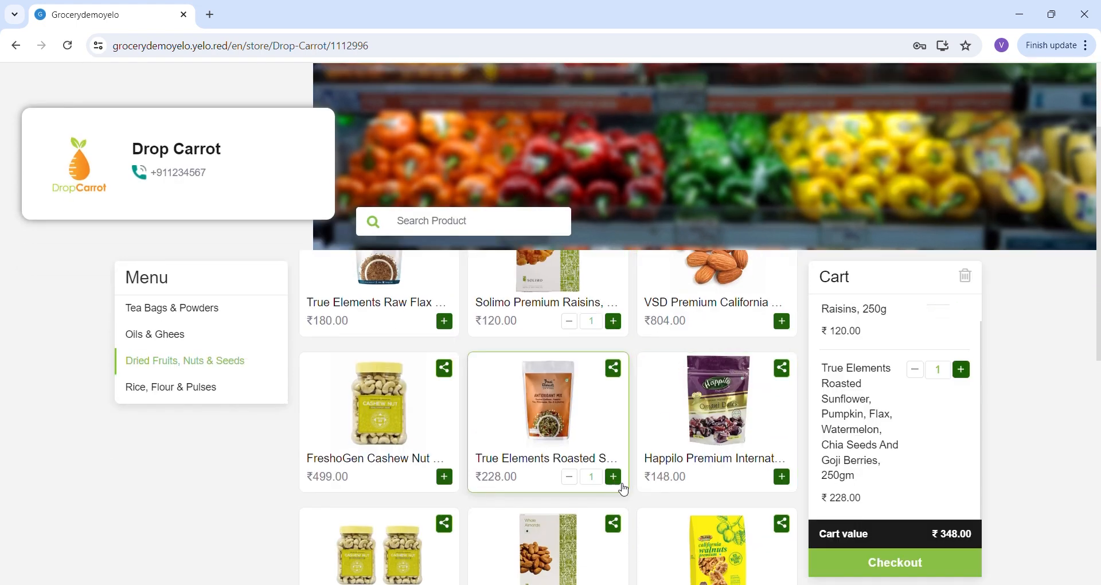
- Check out the cart and save the current location as the delivery address with the apartment number added
left_click(897, 568)
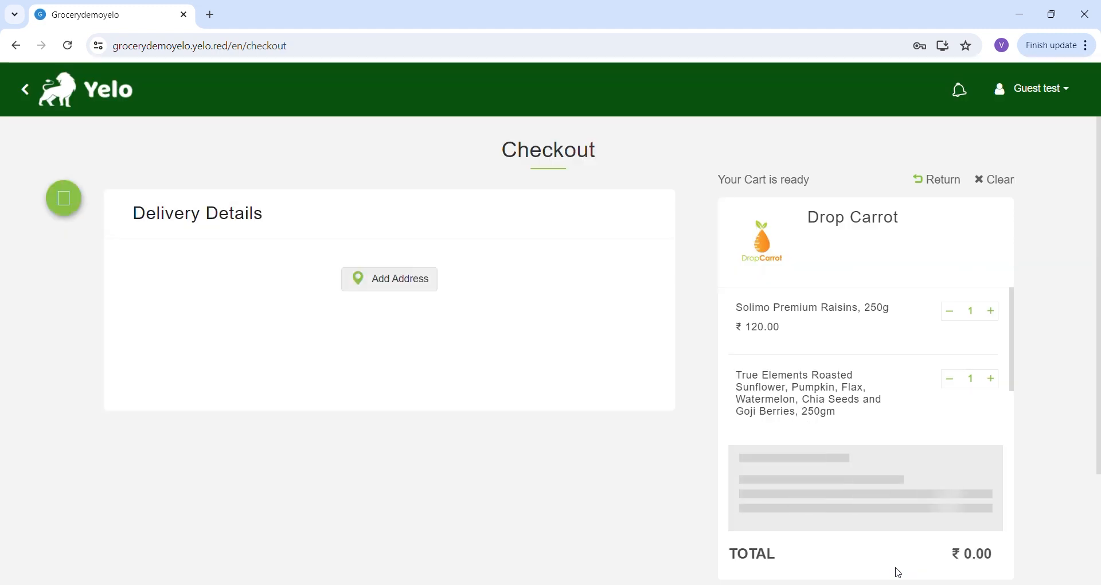
left_click(213, 342)
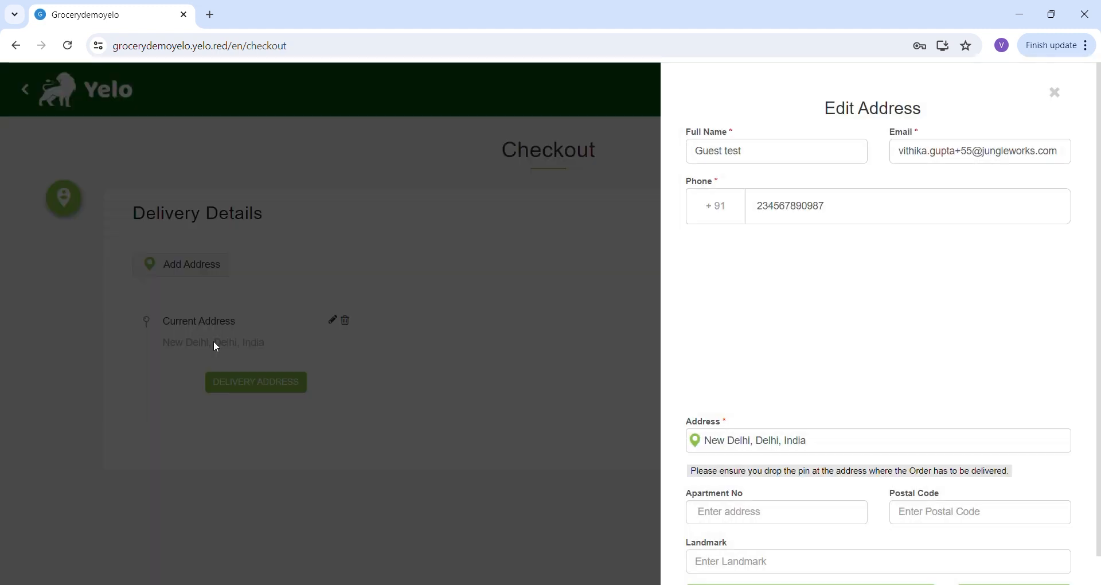
scroll(862, 456, "down", 1)
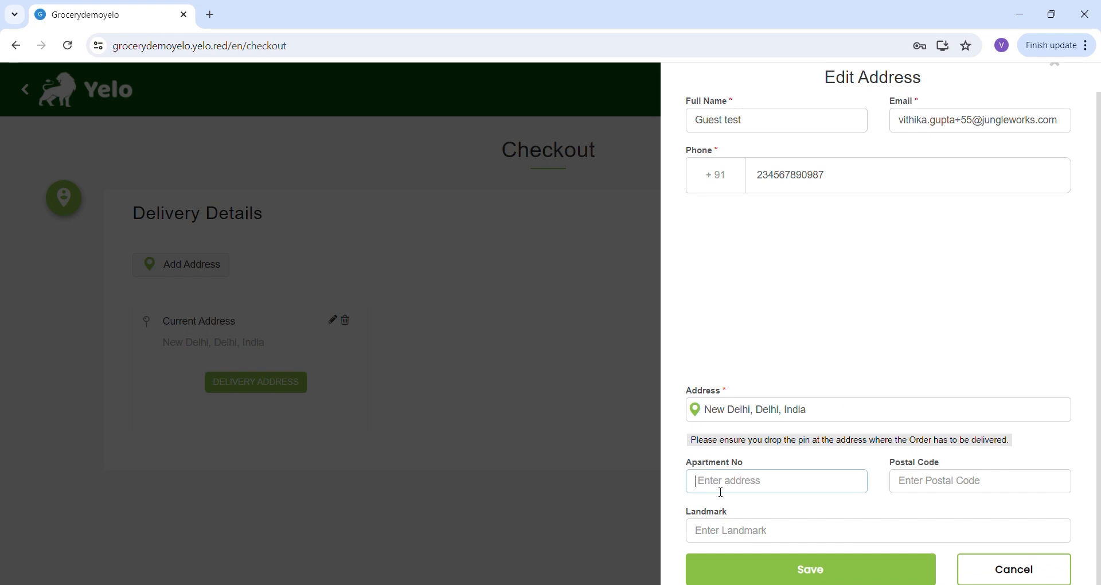
type("455")
left_click(783, 578)
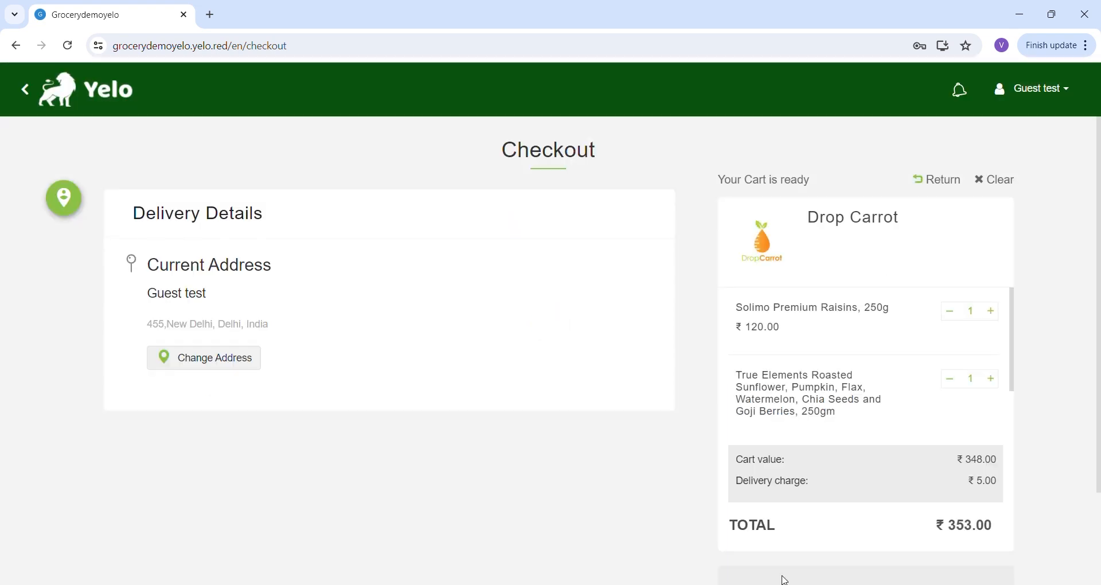
- Proceed to payment and place the order with Pay By Cash as the payment method
scroll(393, 449, "down", 2)
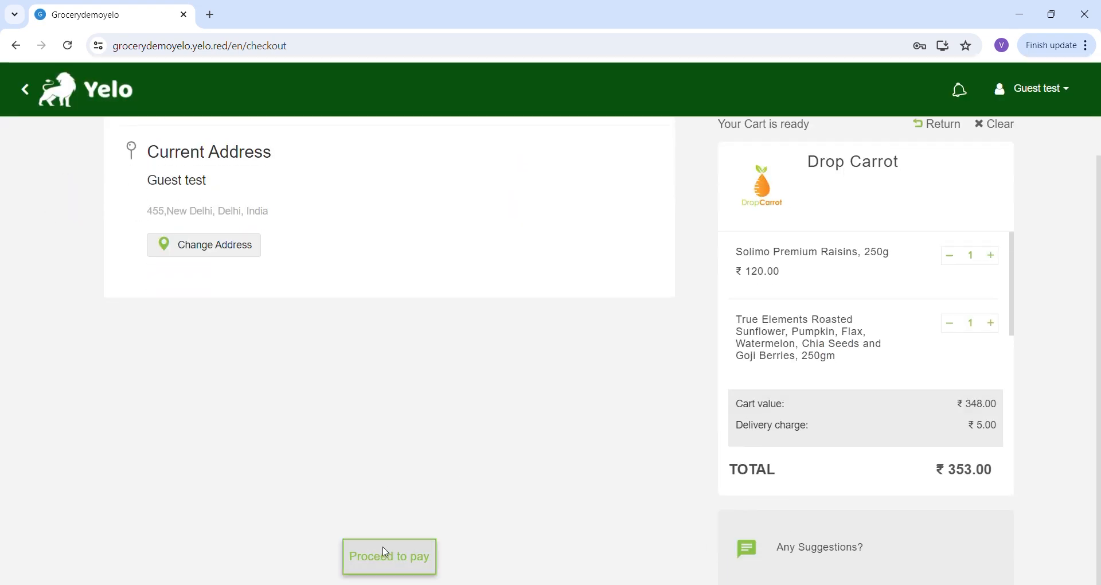
left_click(389, 555)
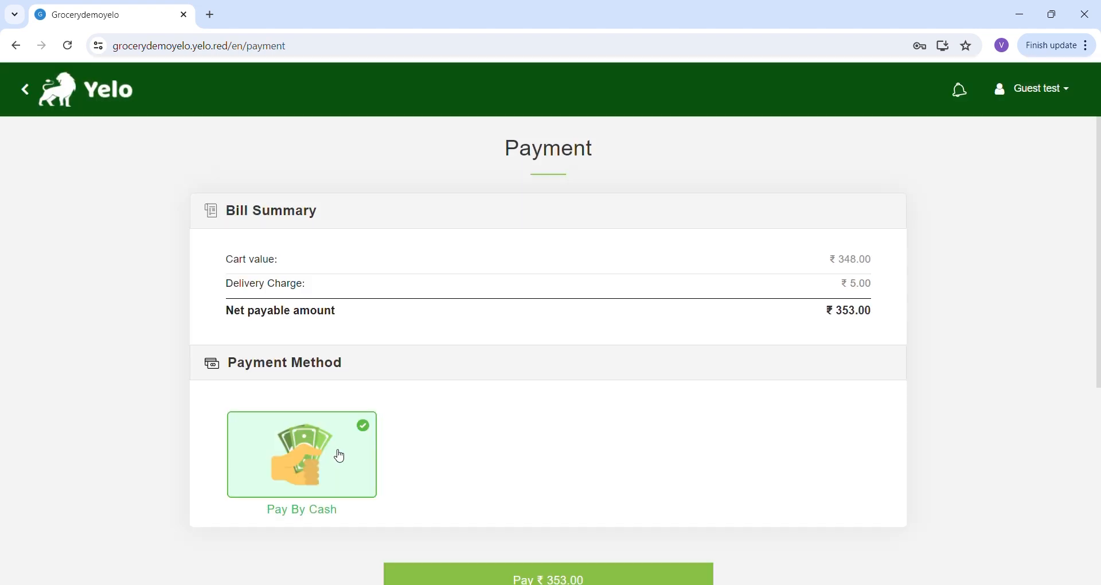
scroll(491, 528, "down", 5)
left_click(615, 258)
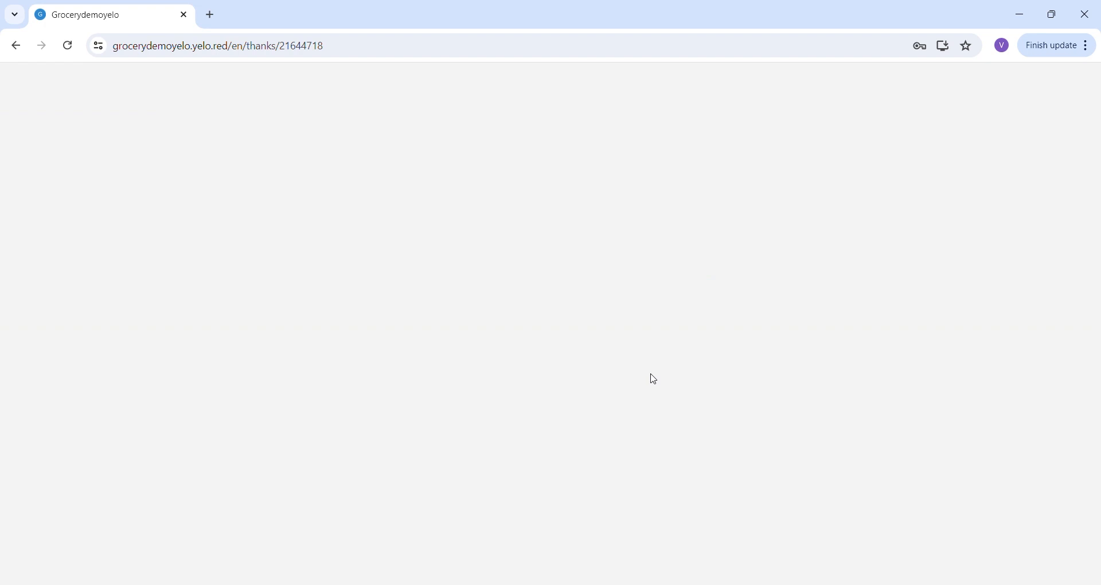